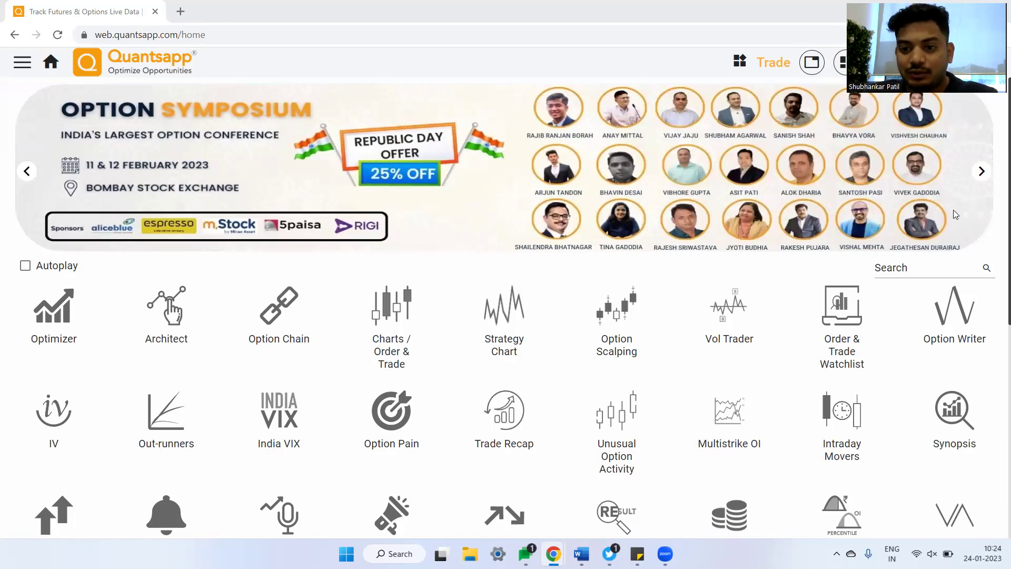
# Find the Option Chain tool with the tool search 'cha' and open it.
pyautogui.click(918, 266)
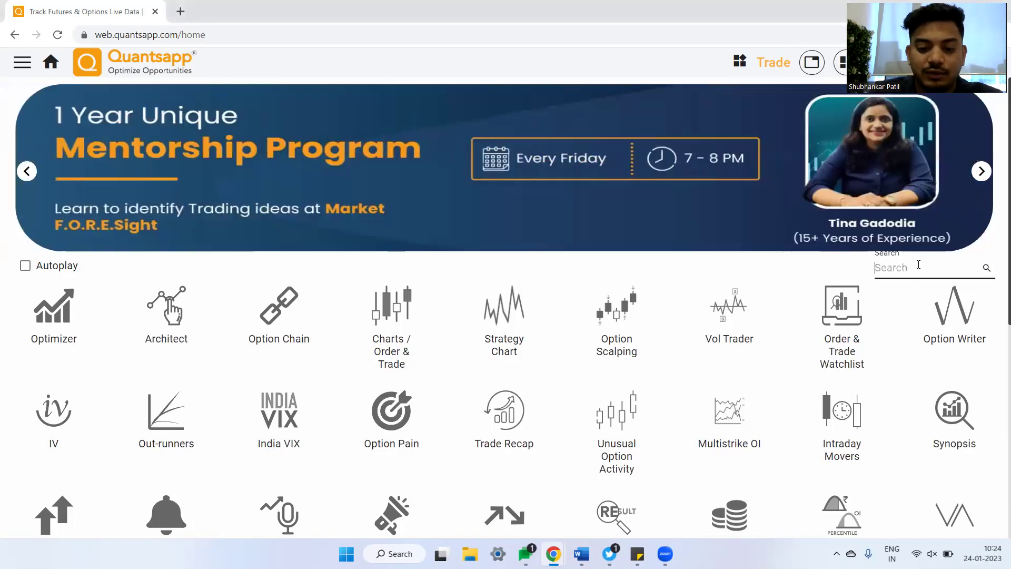
pyautogui.write('gain')
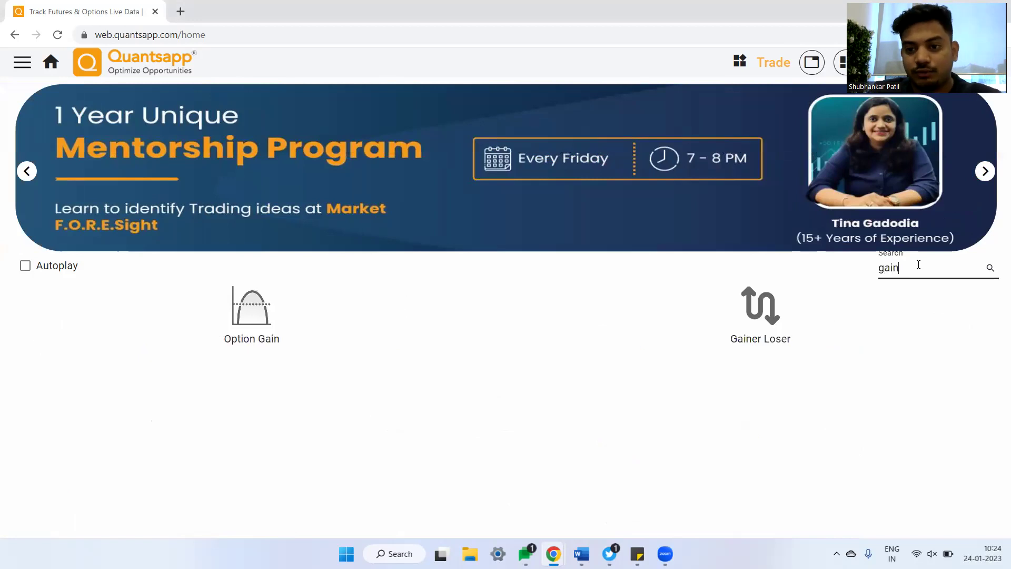
pyautogui.press('BackSpace')
pyautogui.press('BackSpace')
pyautogui.press('BackSpace')
pyautogui.press('BackSpace')
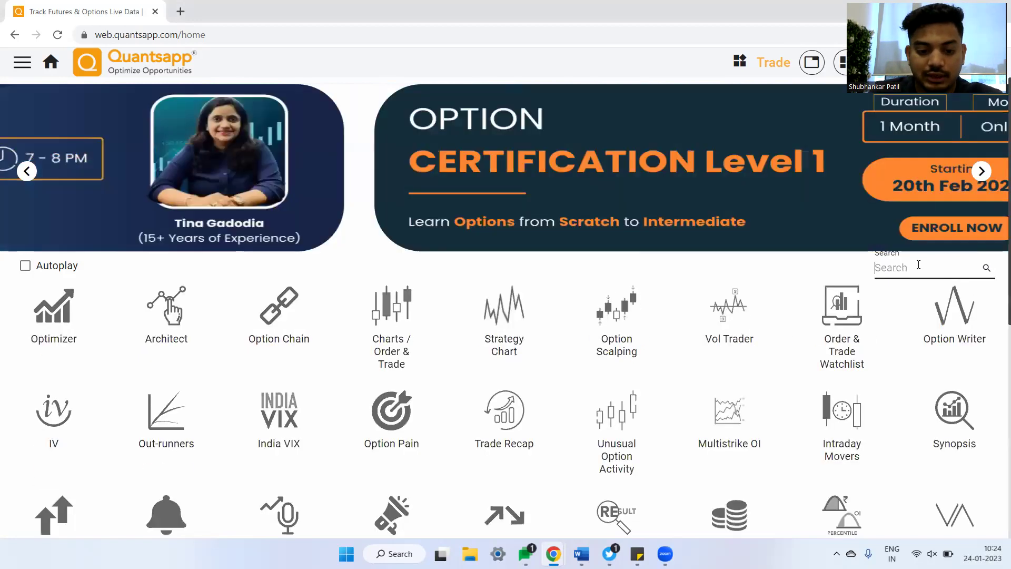
pyautogui.write('cha')
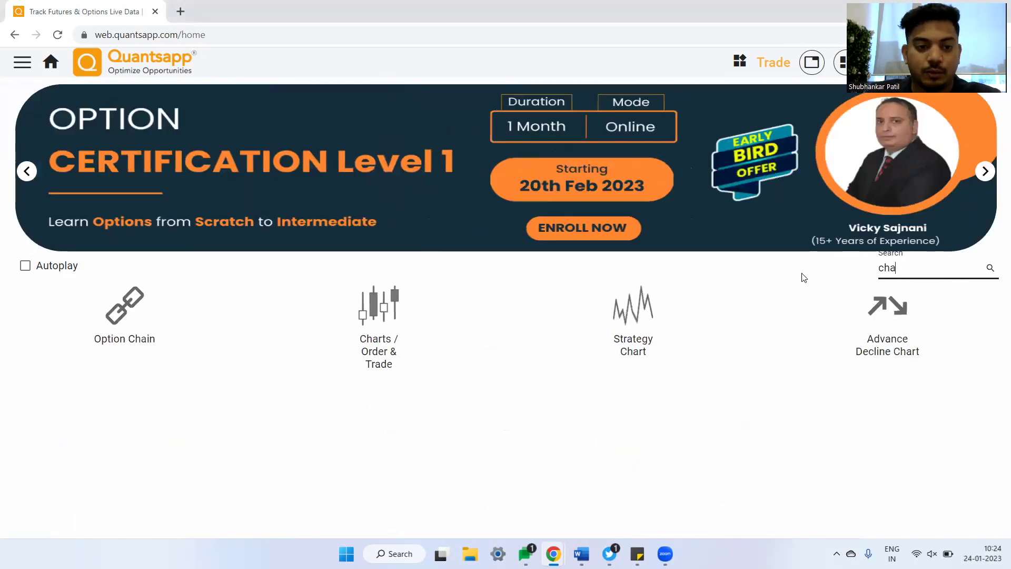
pyautogui.click(107, 327)
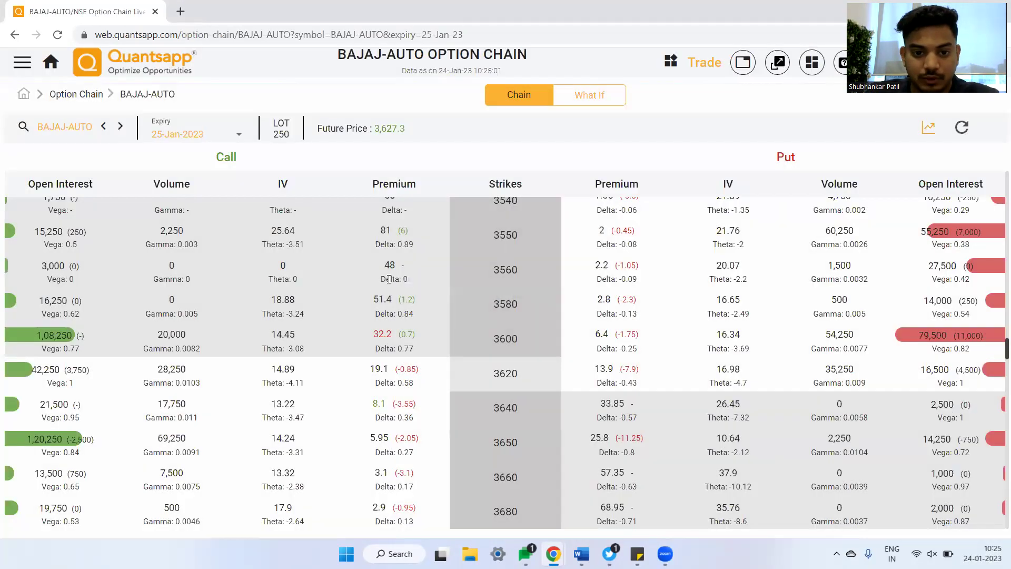
# Switch the option chain symbol from BAJAJ-AUTO to NIFTY.
pyautogui.click(59, 128)
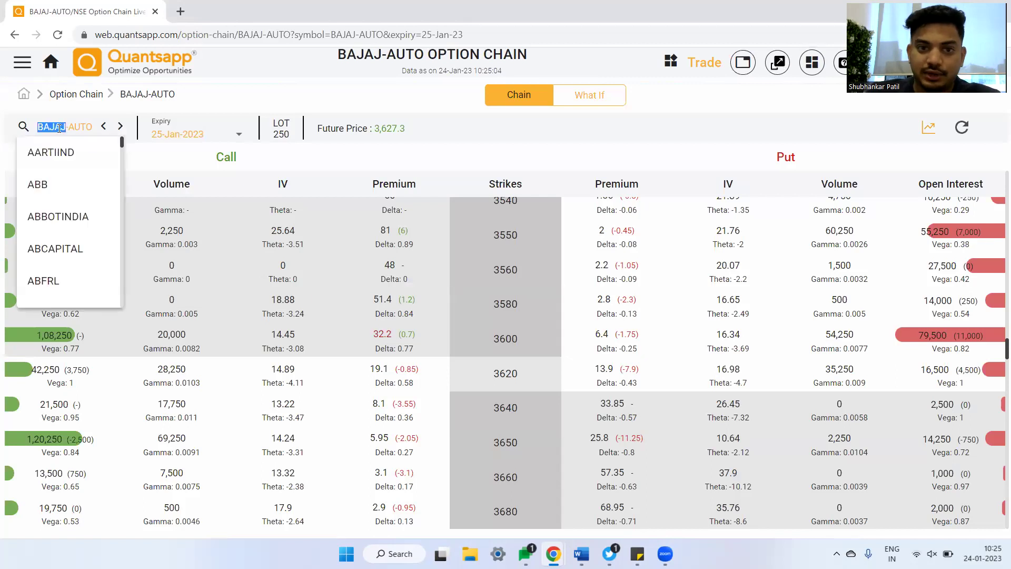
pyautogui.write('NIFT')
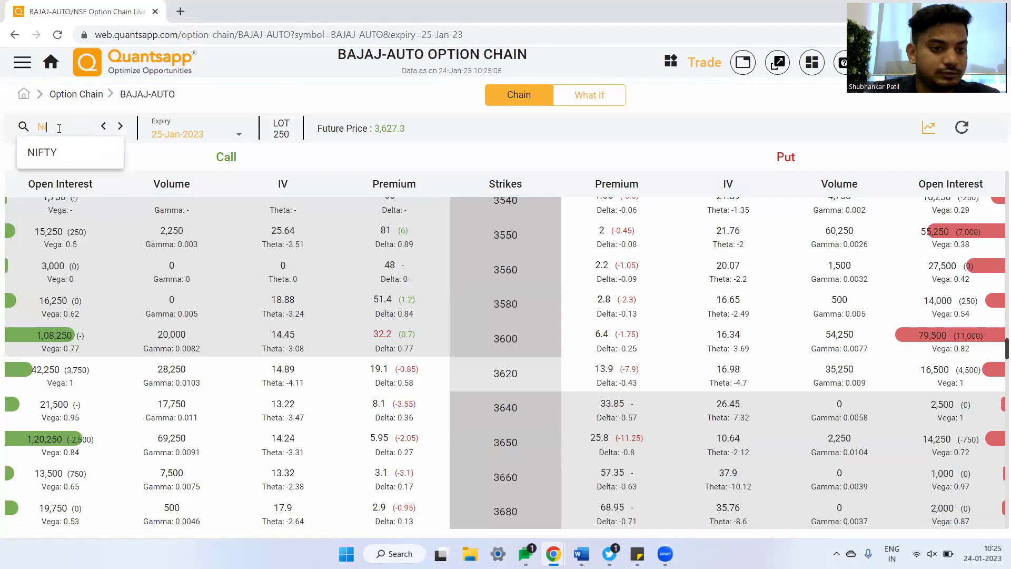
pyautogui.click(73, 163)
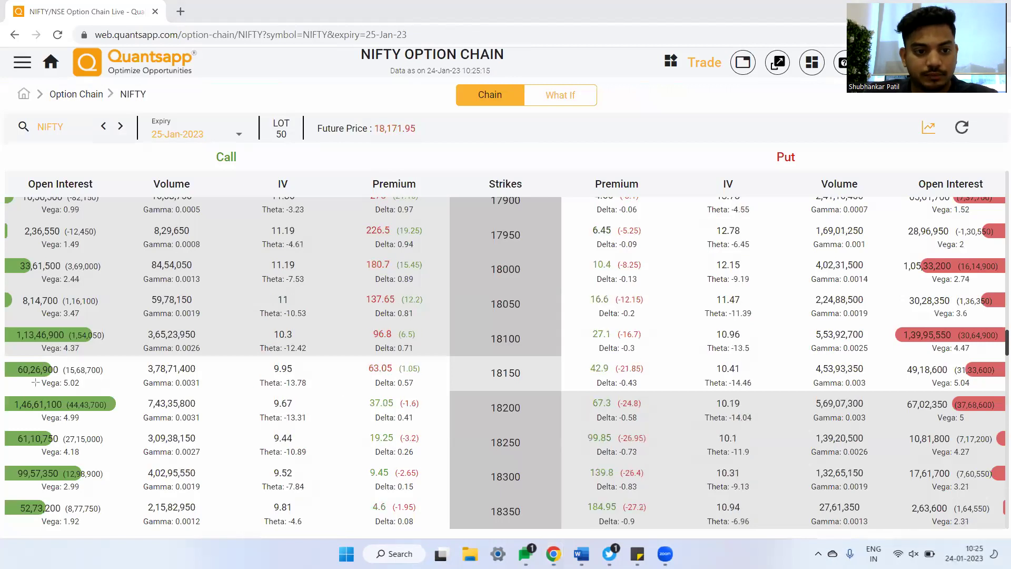
# Highlight the Delta, Theta, Vega and Gamma values of the NIFTY 18150 call.
pyautogui.moveTo(364, 375); pyautogui.dragTo(428, 390)
pyautogui.moveTo(249, 375); pyautogui.dragTo(322, 391)
pyautogui.moveTo(24, 375)
pyautogui.mouseDown()
pyautogui.moveTo(108, 392)
pyautogui.moveTo(205, 393)
pyautogui.mouseUp()
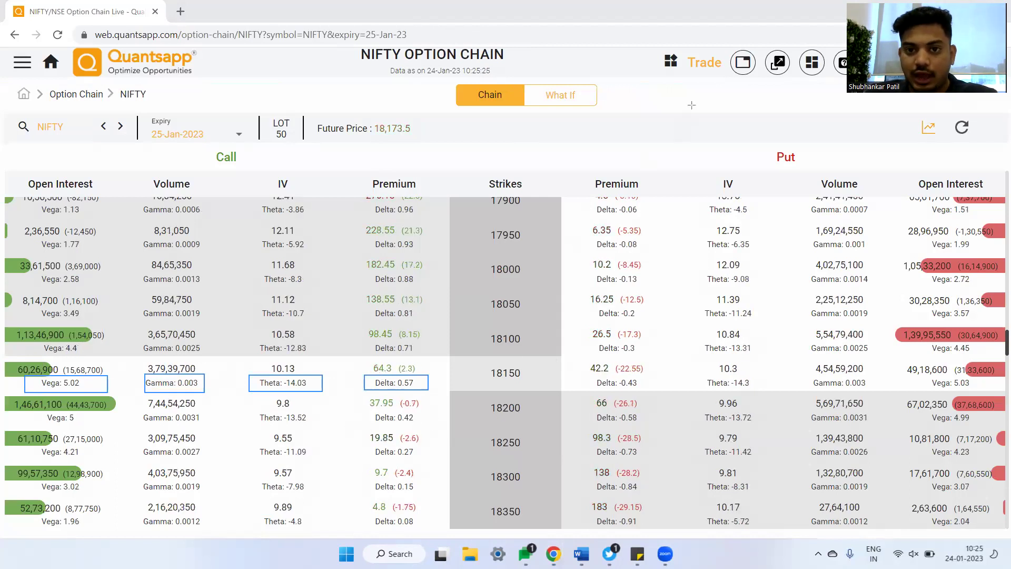
pyautogui.moveTo(137, 364); pyautogui.dragTo(224, 394)
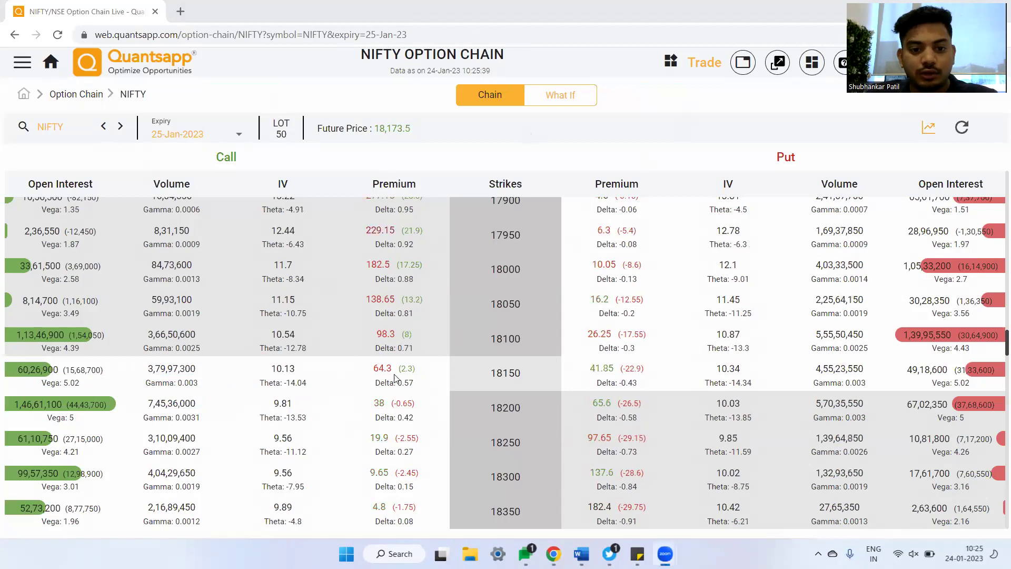
pyautogui.tripleClick(424, 390)
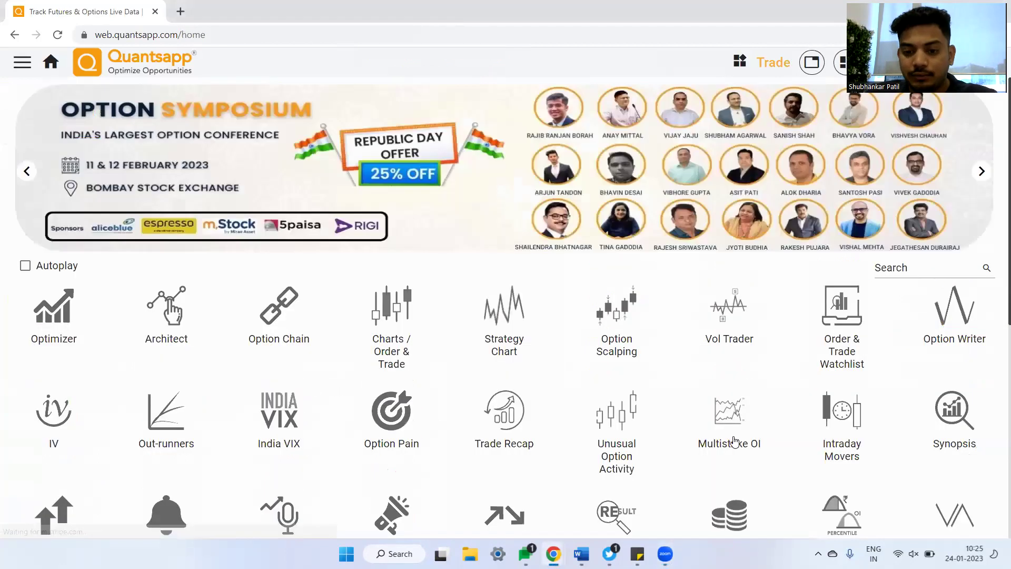
# Find the NIFTY Option Calculator with the tool search 'cal' and open it.
pyautogui.click(917, 266)
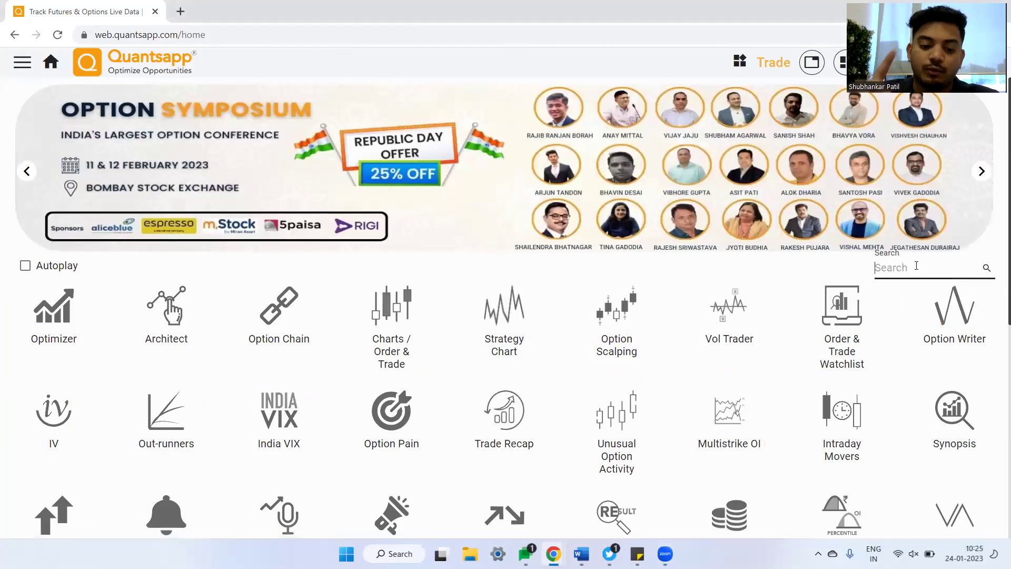
pyautogui.write('cal')
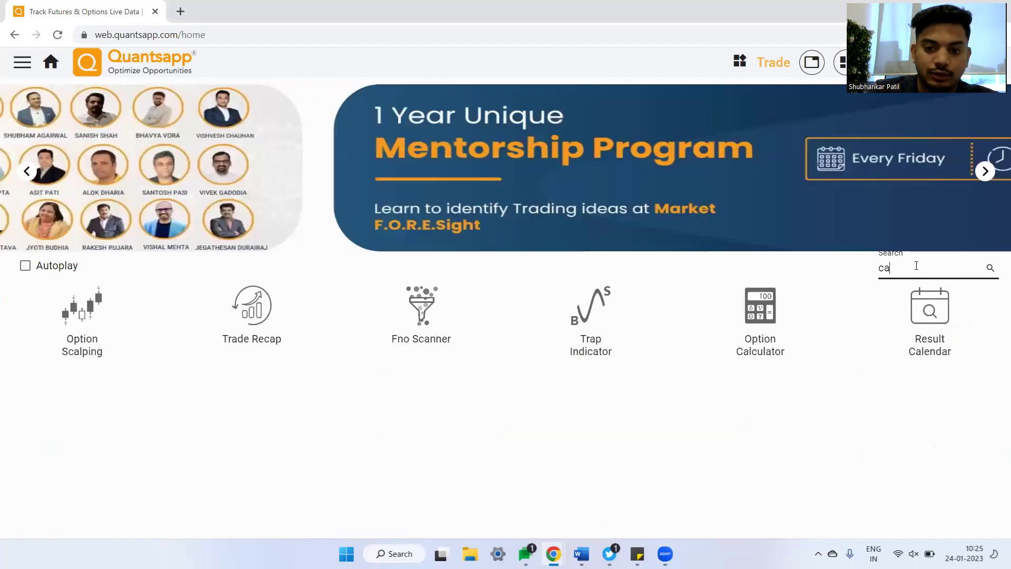
pyautogui.click(506, 311)
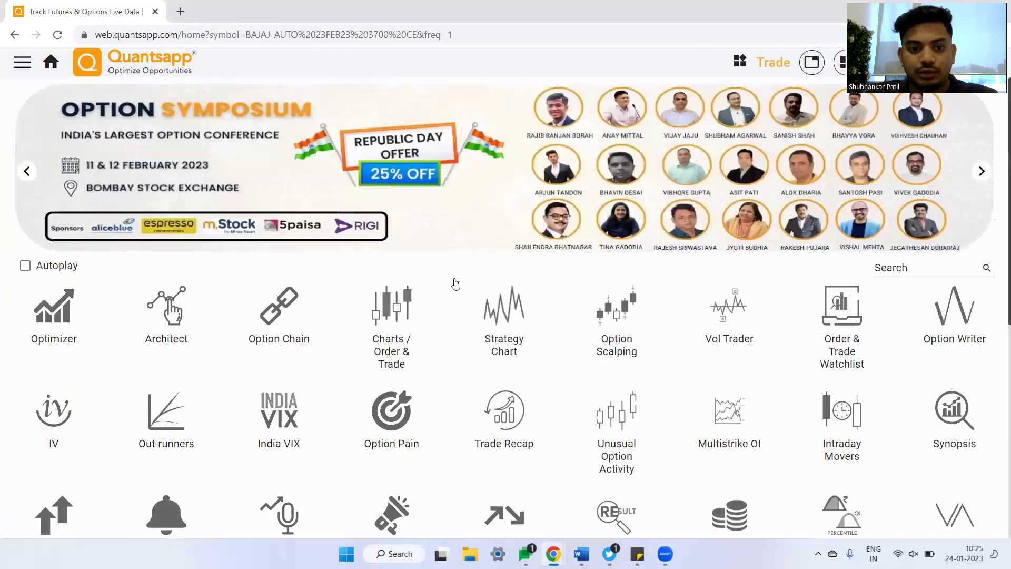
pyautogui.click(888, 268)
pyautogui.write('cal')
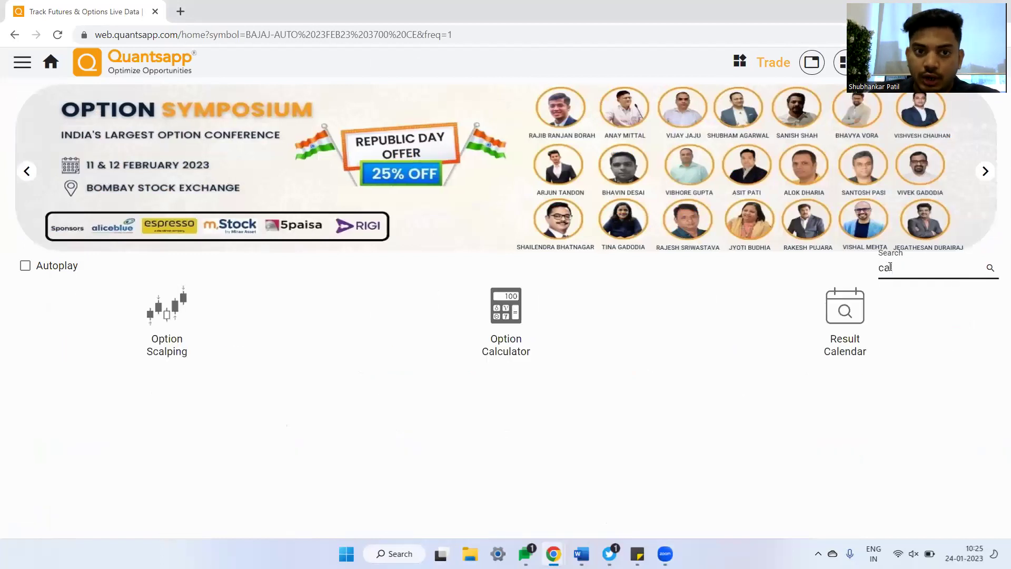
pyautogui.click(480, 347)
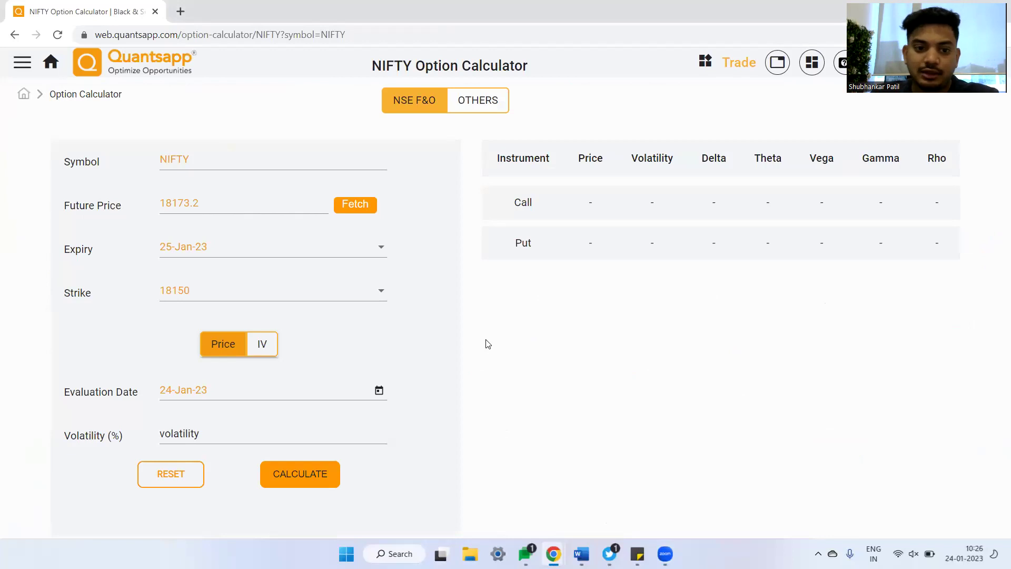
# Calculate the 18150 strike Greeks at 10% volatility, giving Call Delta 0.5974.
pyautogui.click(217, 436)
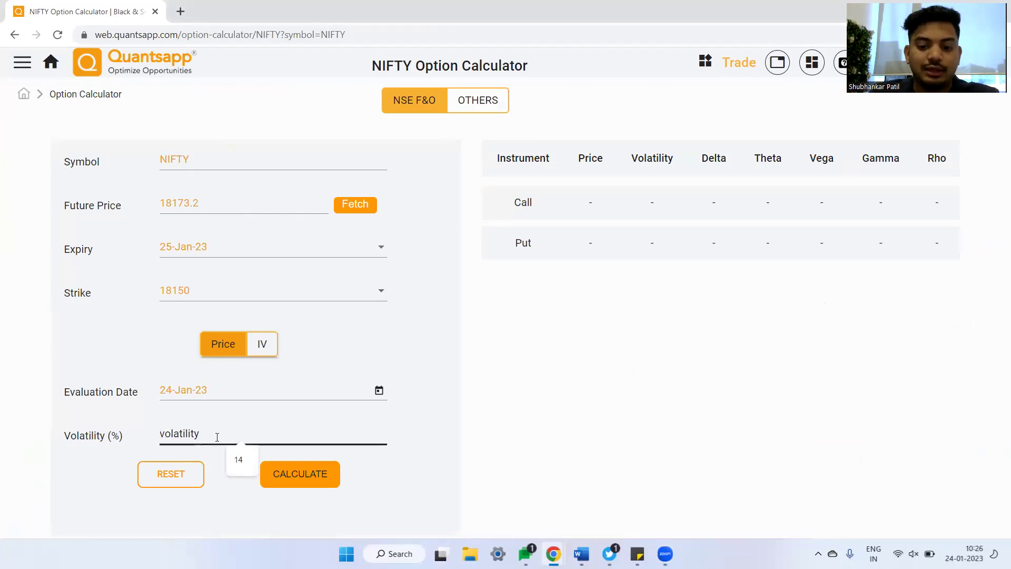
pyautogui.write('10')
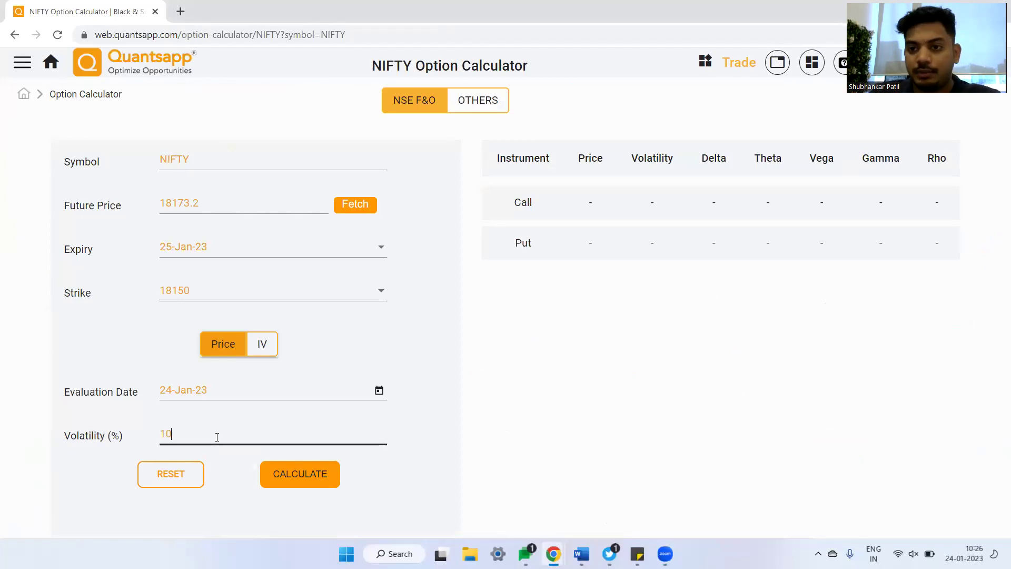
pyautogui.click(298, 478)
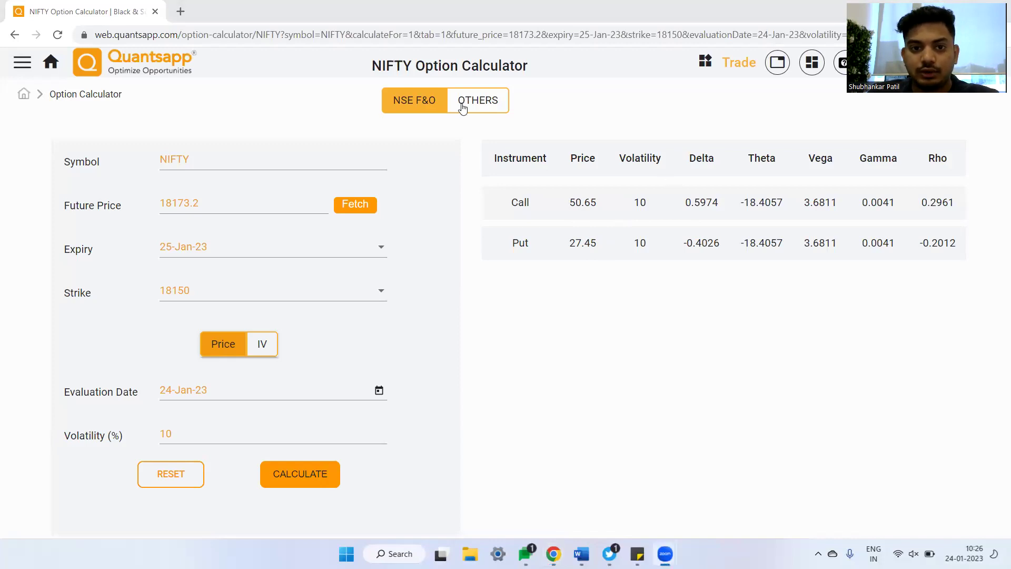
pyautogui.moveTo(674, 180); pyautogui.dragTo(731, 213)
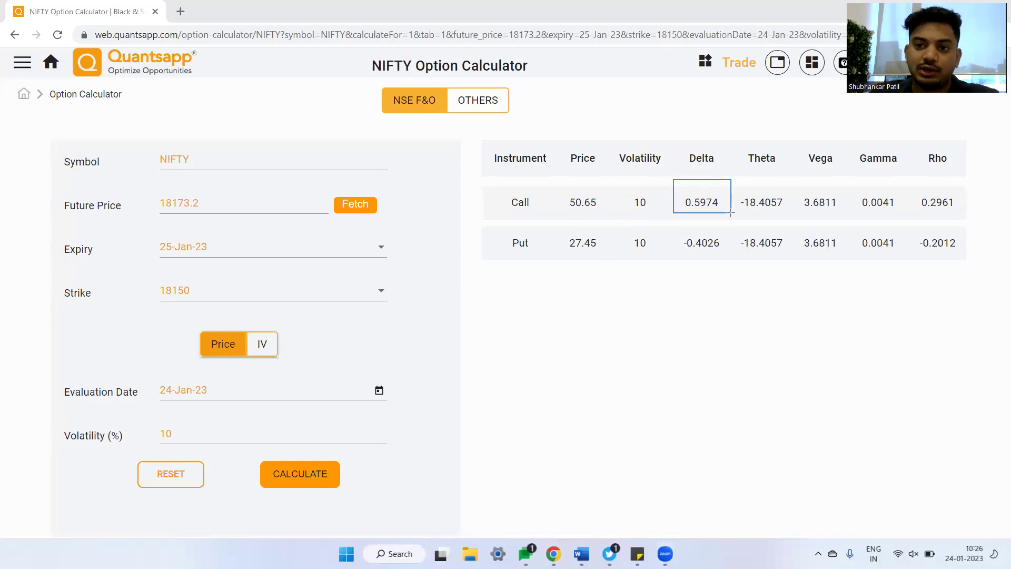
pyautogui.moveTo(135, 187); pyautogui.dragTo(414, 221)
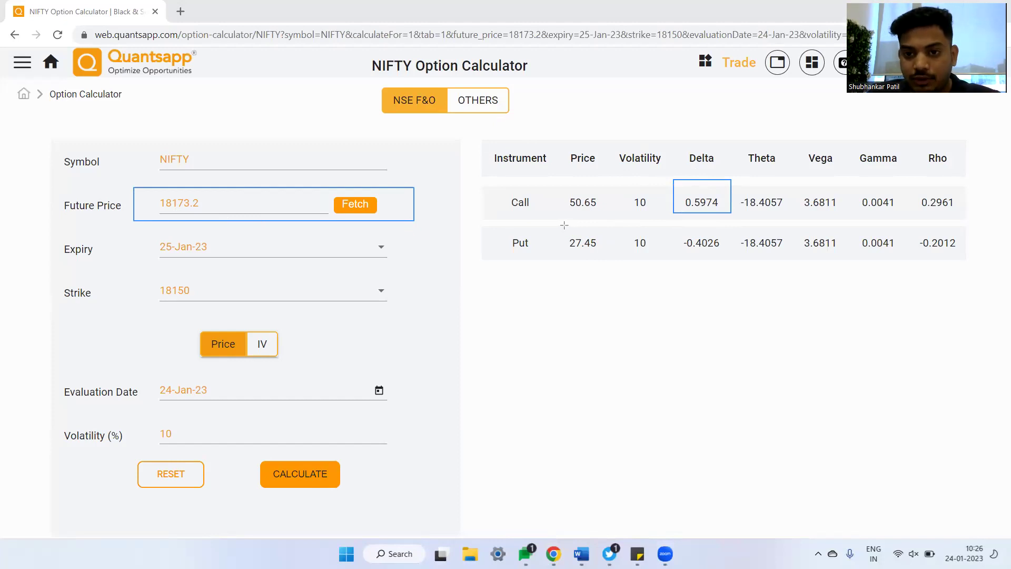
pyautogui.moveTo(555, 189); pyautogui.dragTo(611, 219)
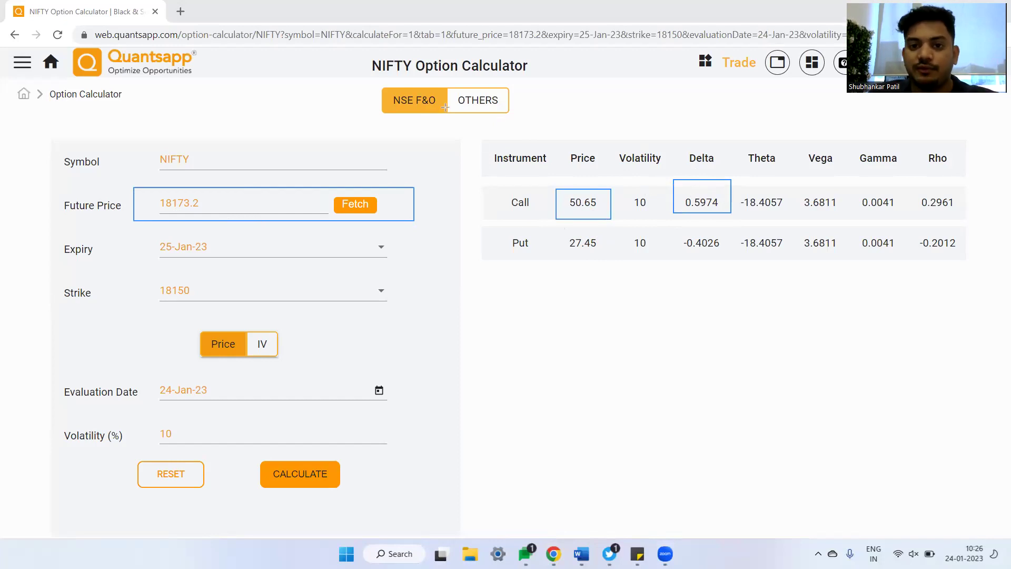
pyautogui.press('e')
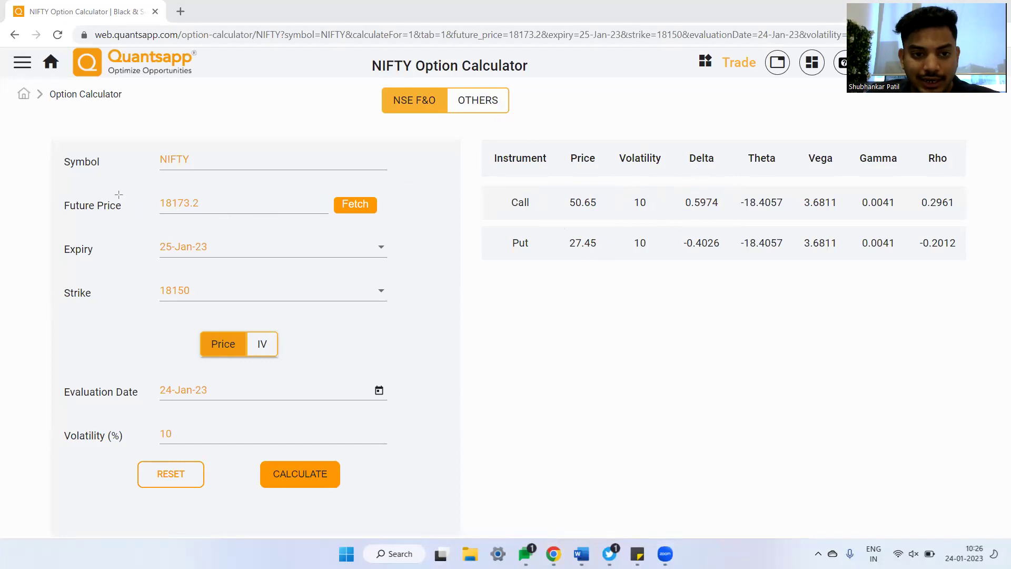
pyautogui.moveTo(126, 188); pyautogui.dragTo(401, 220)
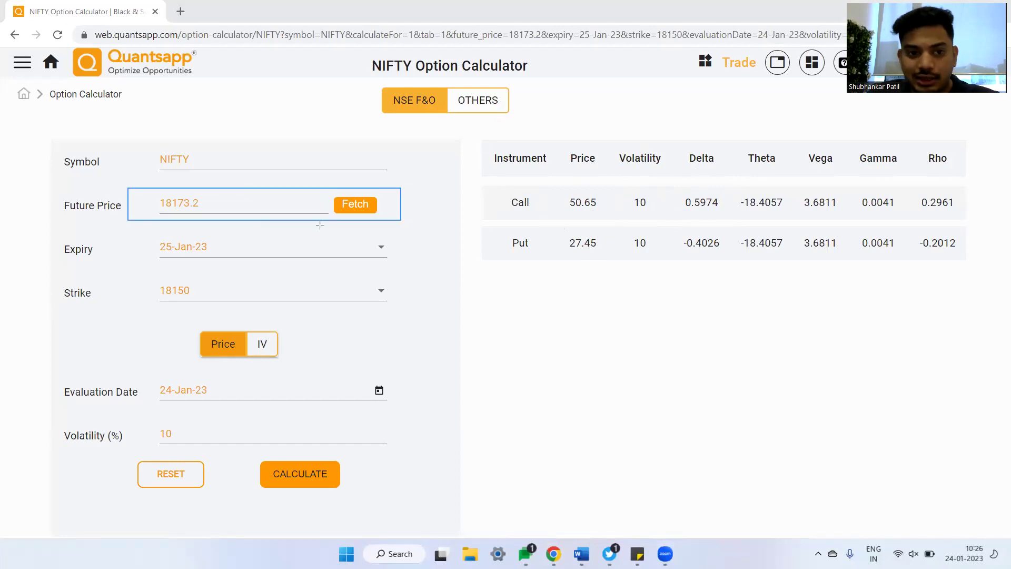
pyautogui.moveTo(543, 193); pyautogui.dragTo(609, 218)
pyautogui.moveTo(152, 196); pyautogui.dragTo(365, 213)
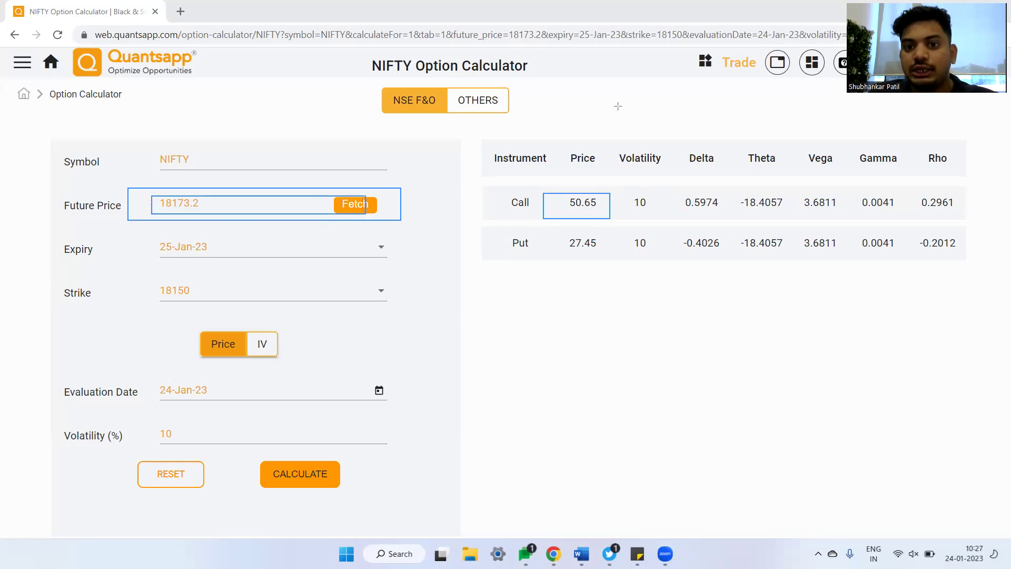
pyautogui.moveTo(559, 189)
pyautogui.mouseDown()
pyautogui.moveTo(618, 217)
pyautogui.moveTo(596, 213)
pyautogui.mouseUp()
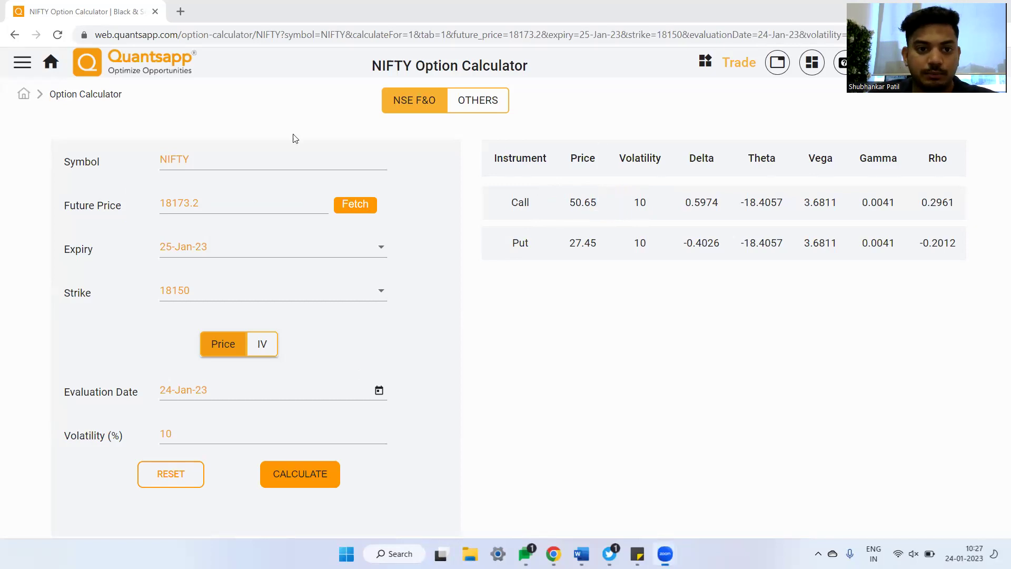
pyautogui.click(188, 204)
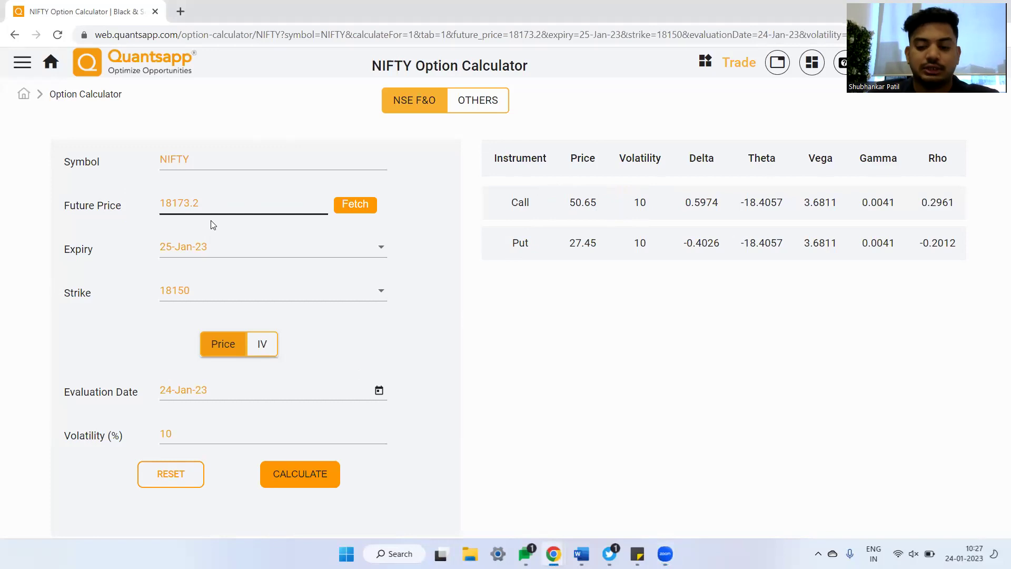
# Recalculate with future price 18183.2 and select the resulting 56.82 call price.
pyautogui.press('BackSpace')
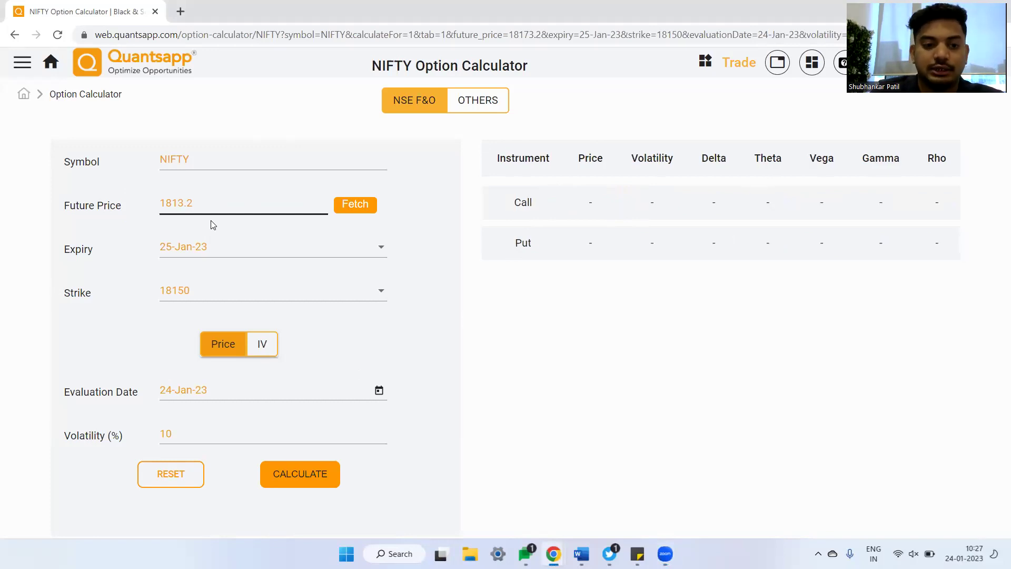
pyautogui.write('8')
pyautogui.click(315, 474)
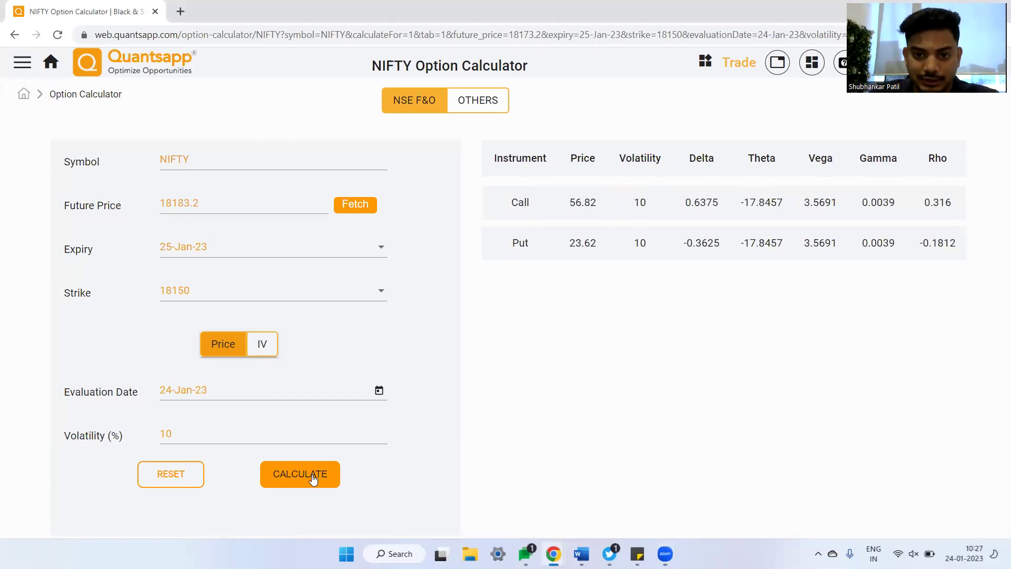
pyautogui.moveTo(565, 210); pyautogui.dragTo(614, 210)
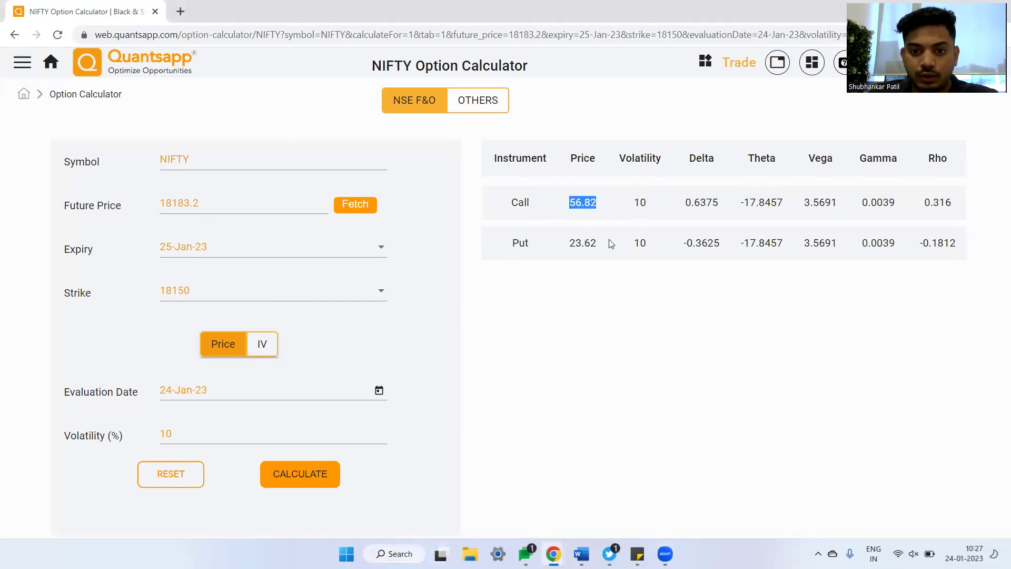
pyautogui.press('super+s')
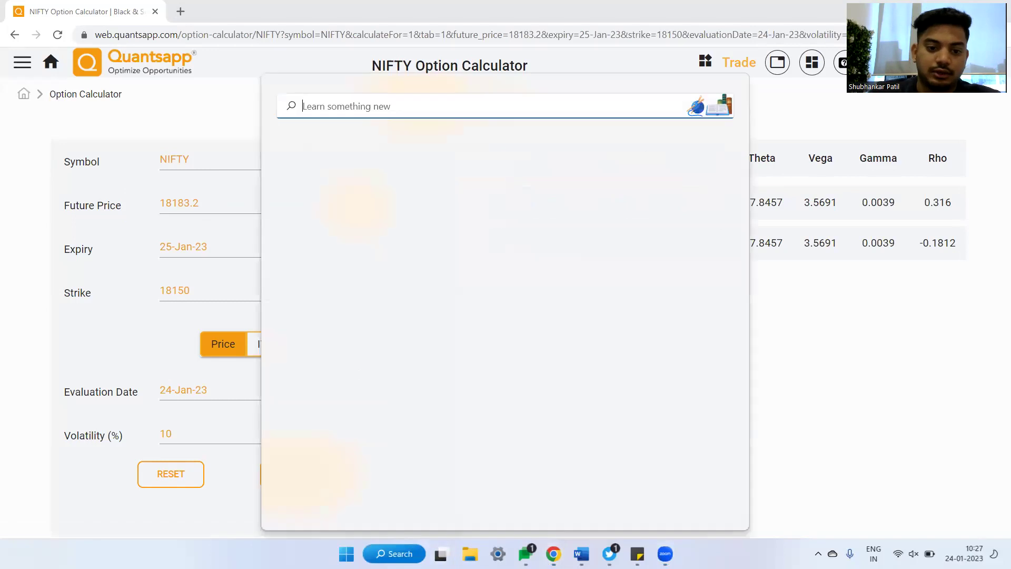
# In a new Notepad note, write 'DELTA- Change ibn Option due to 1pt move in the Underlying'.
pyautogui.write('note')
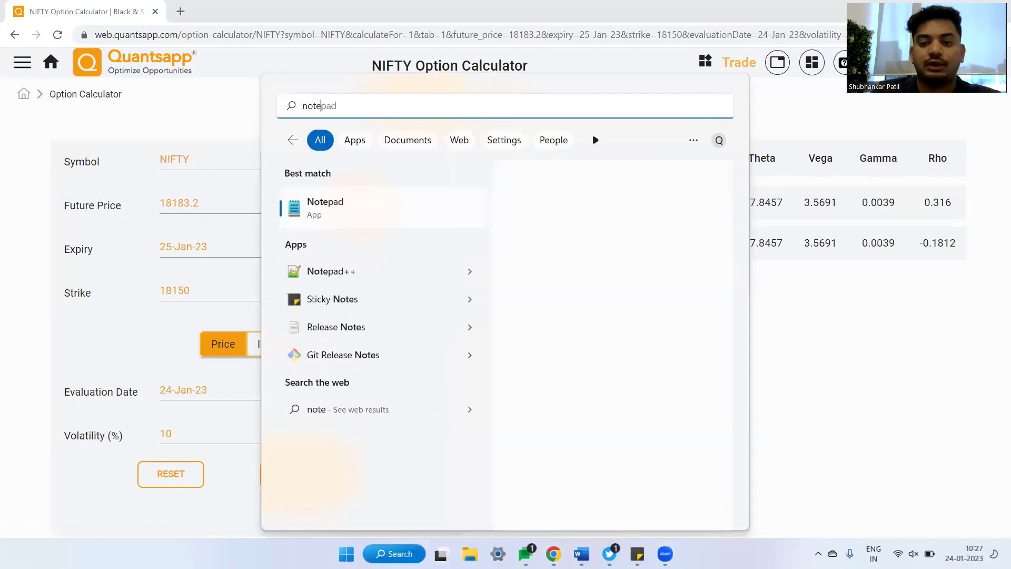
pyautogui.press('Escape')
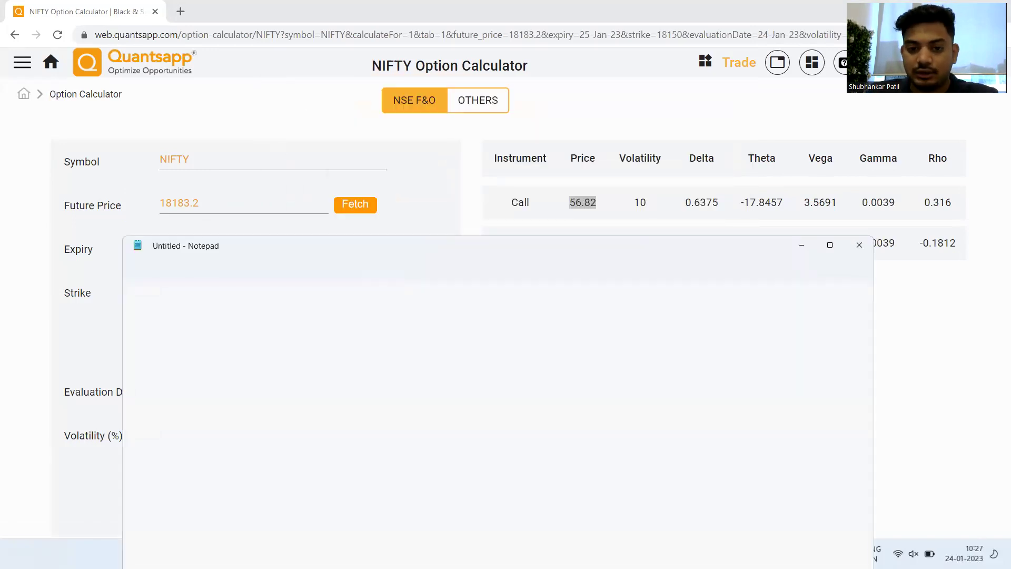
pyautogui.write('DEL')
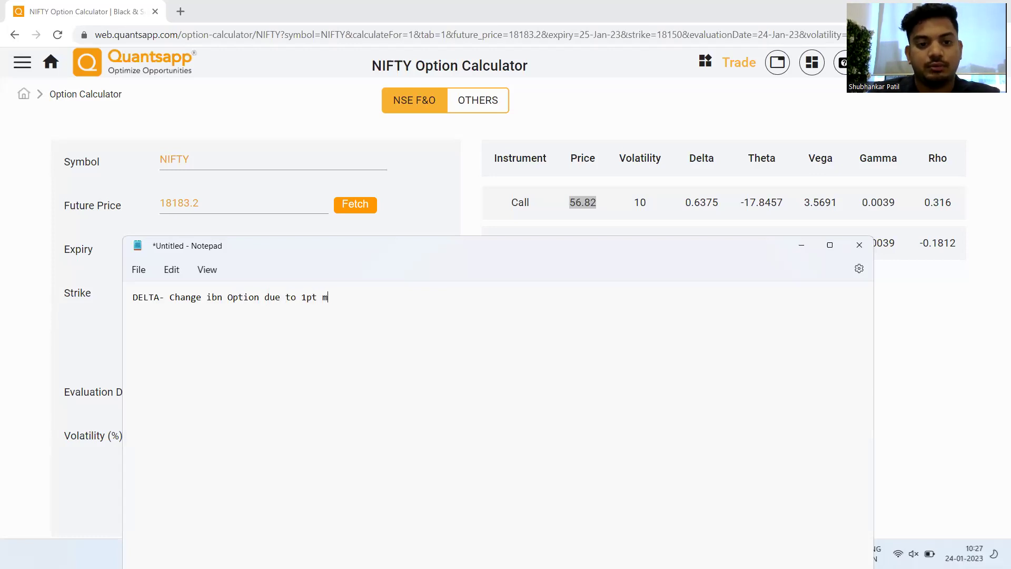
pyautogui.write('the Underlying')
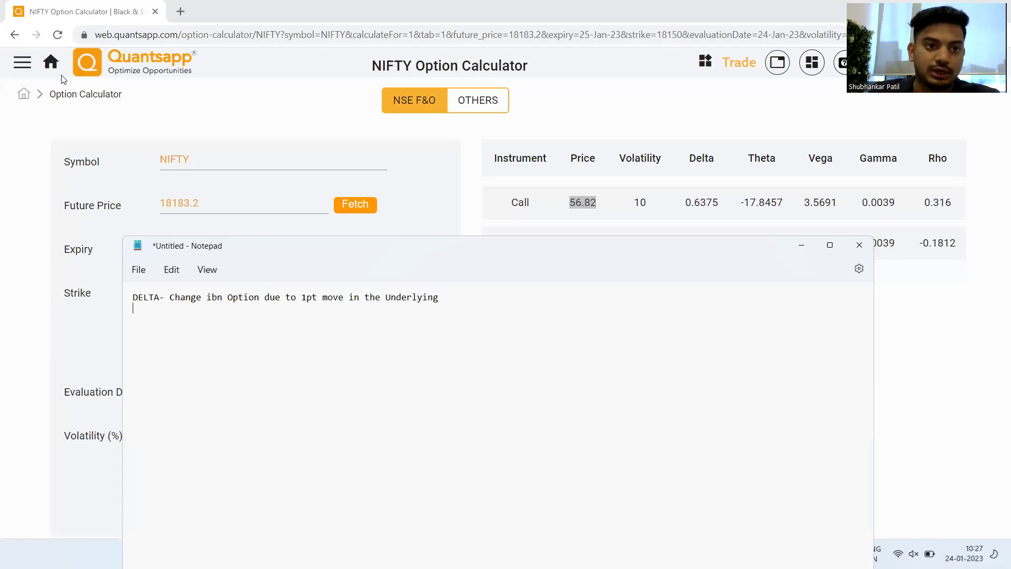
pyautogui.click(51, 63)
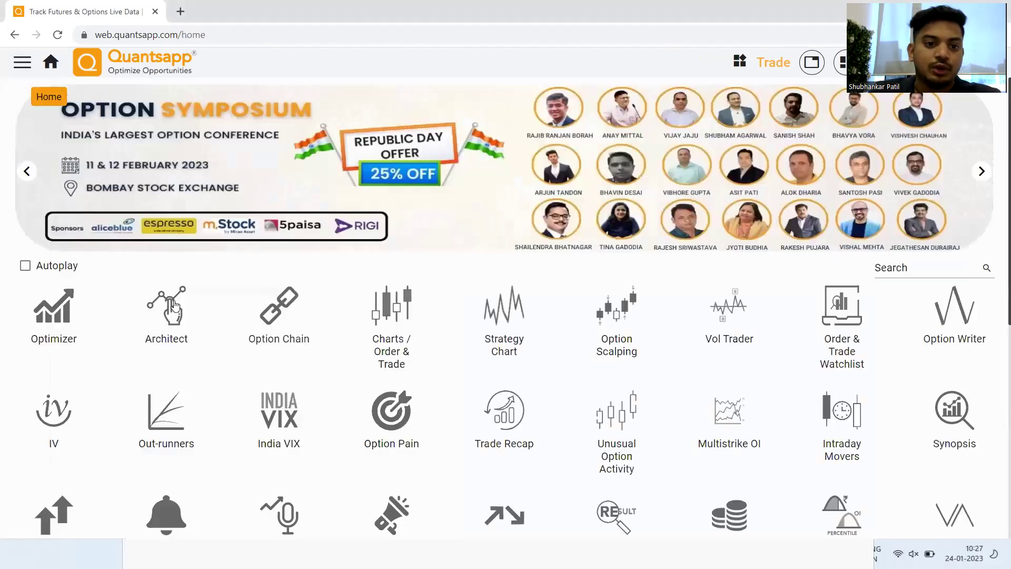
# Open the option chain and add the note line 'DELTA- Probab of Option Exp ITM'.
pyautogui.click(252, 320)
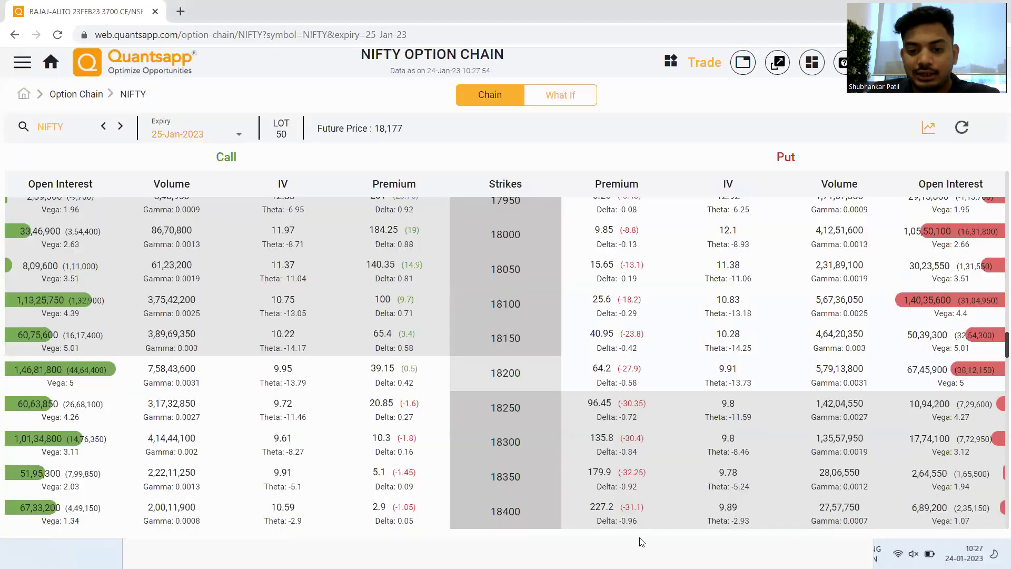
pyautogui.click(641, 541)
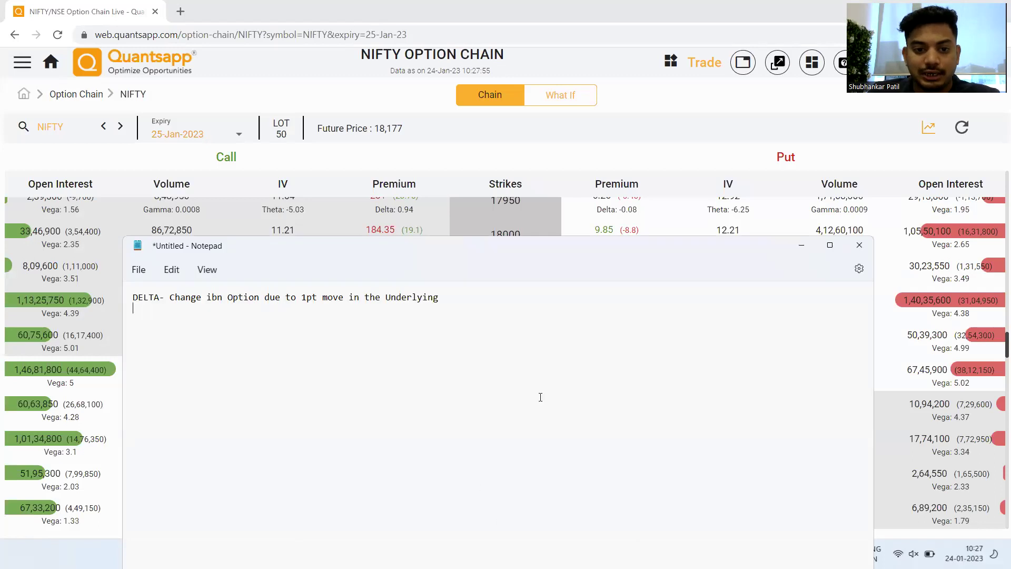
pyautogui.write('DELT')
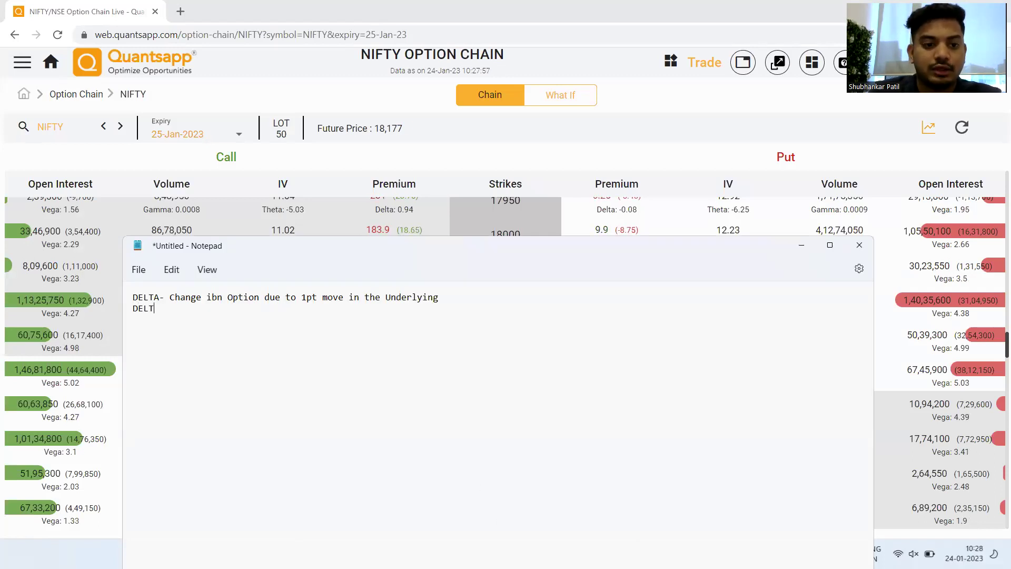
pyautogui.write('A- Pro')
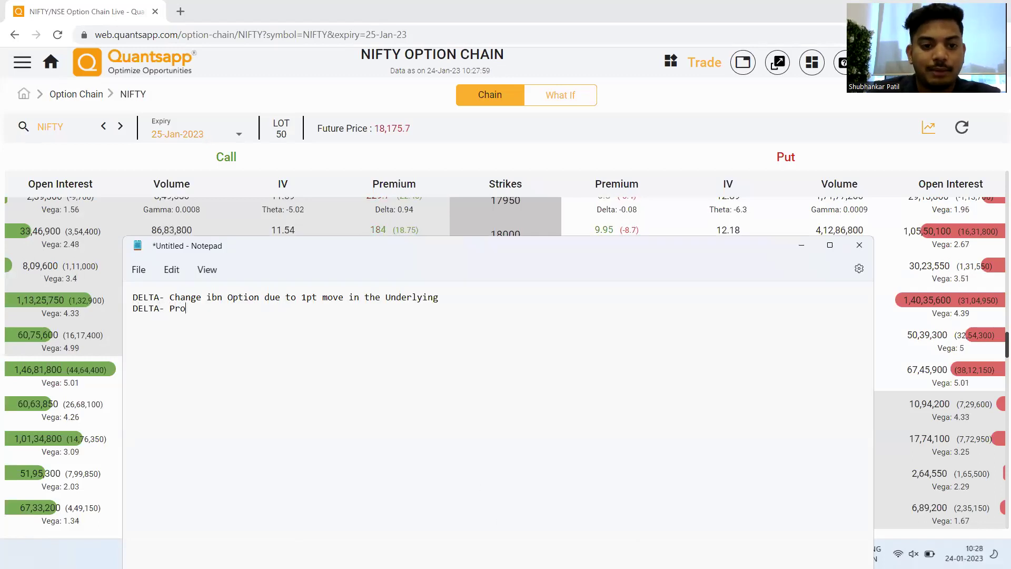
pyautogui.write('bab of Opt')
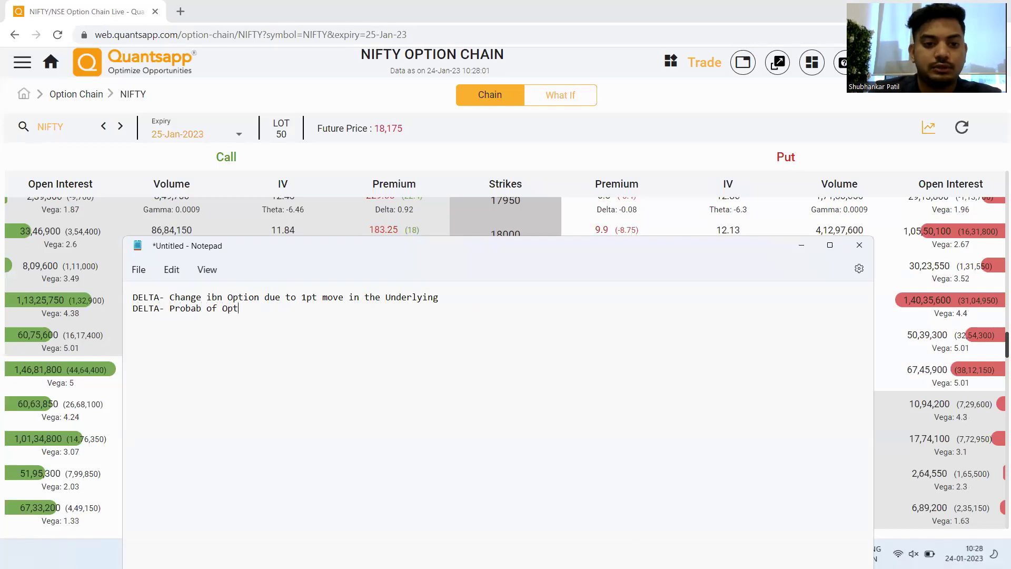
pyautogui.write('ion Exp ITM')
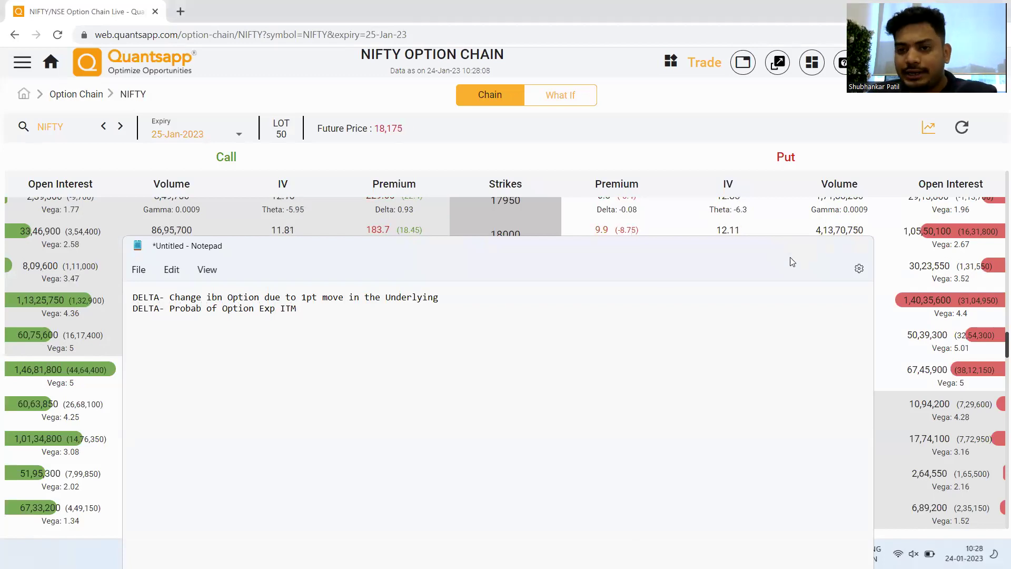
pyautogui.click(801, 247)
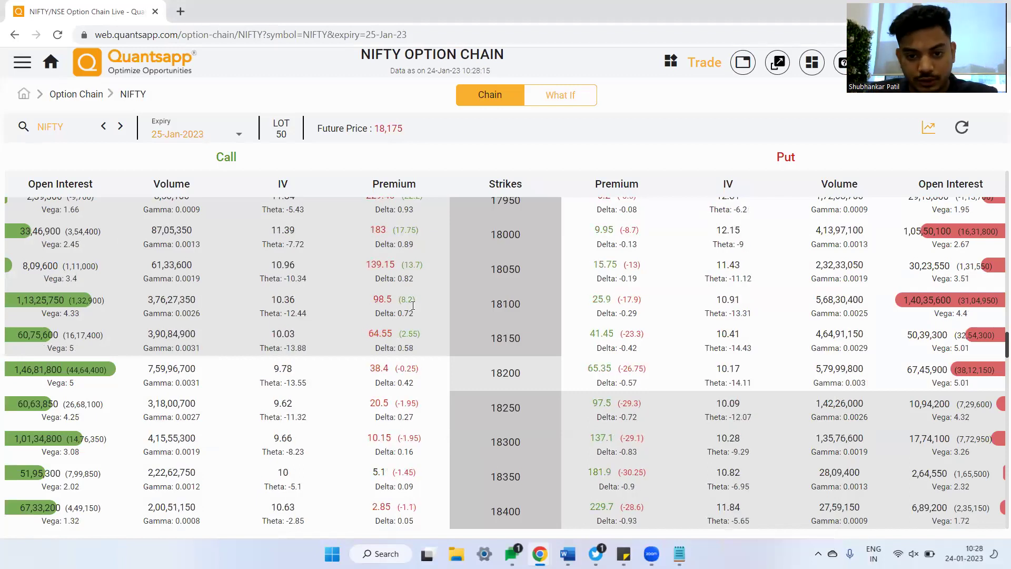
# Inspect the 18200 call row: Delta 0.42, Theta -13.45, Vega 4.99.
pyautogui.scroll(2, 396, 317)
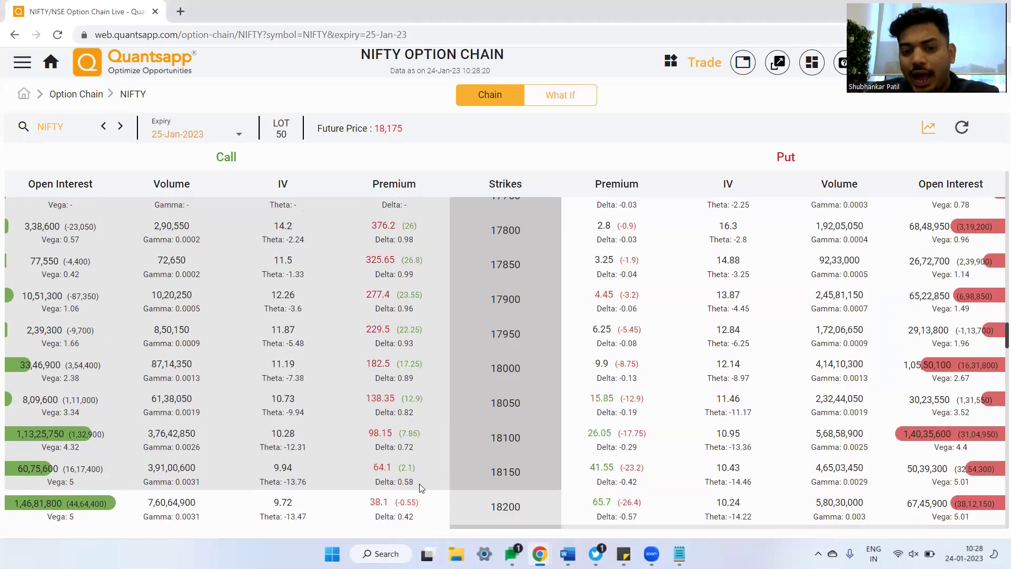
pyautogui.scroll(-2, 423, 481)
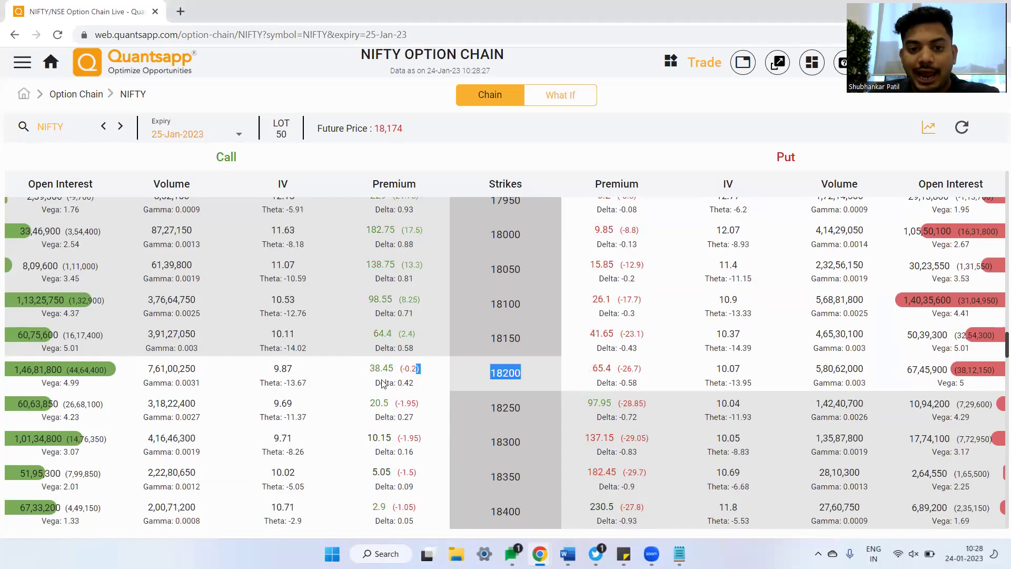
pyautogui.moveTo(382, 383); pyautogui.dragTo(382, 381)
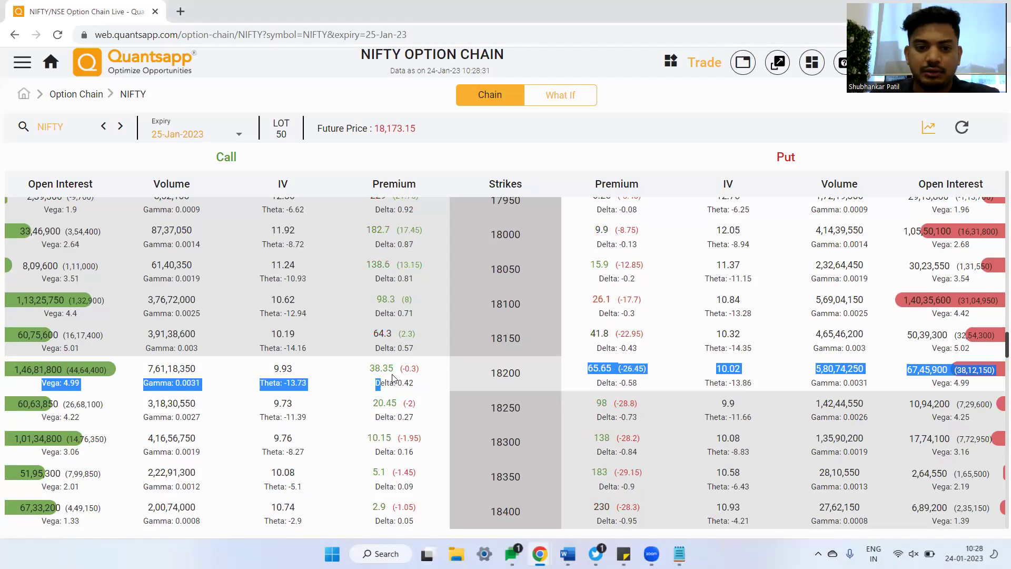
pyautogui.scroll(-1, 397, 404)
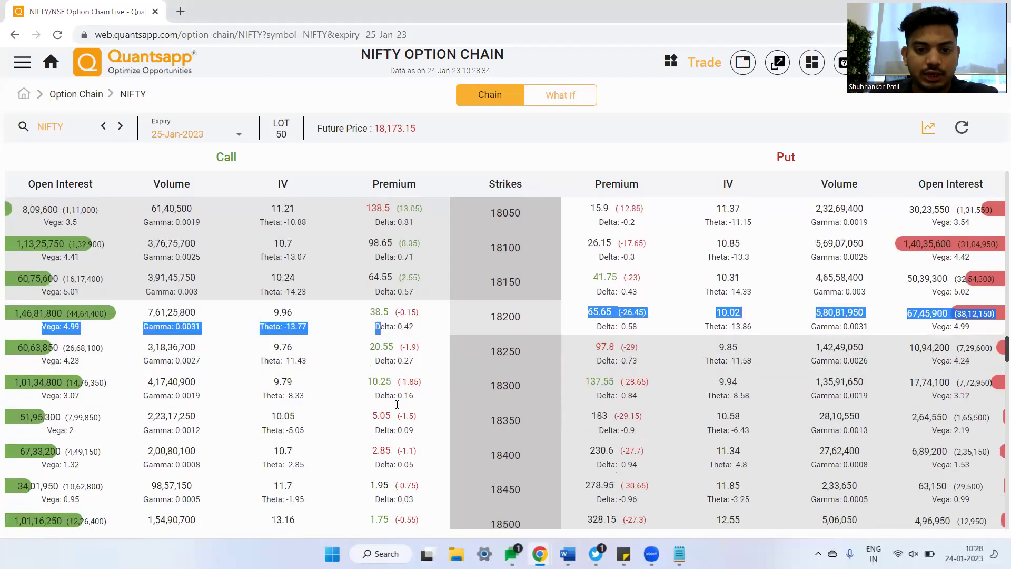
pyautogui.scroll(-2, 410, 313)
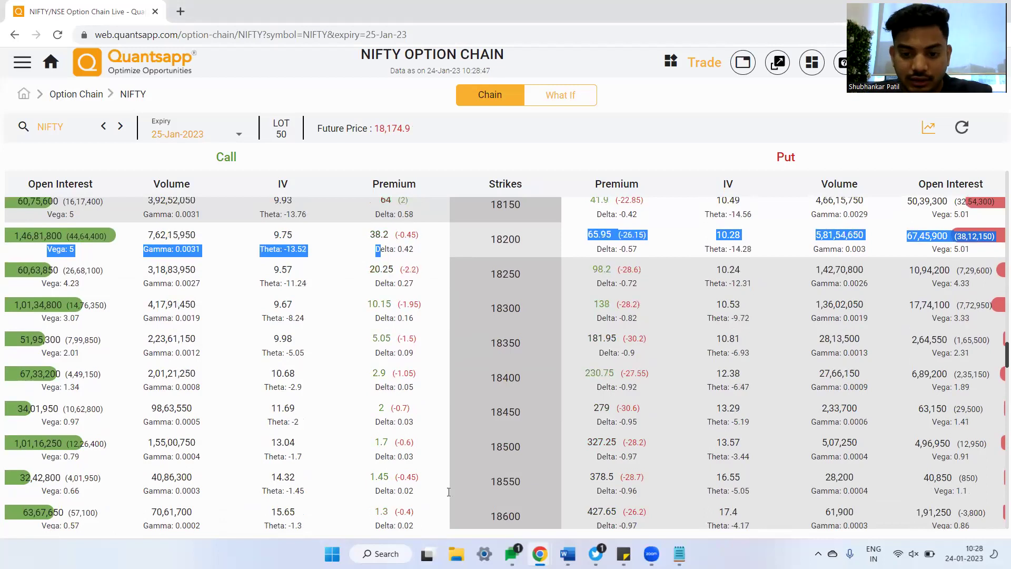
pyautogui.click(551, 391)
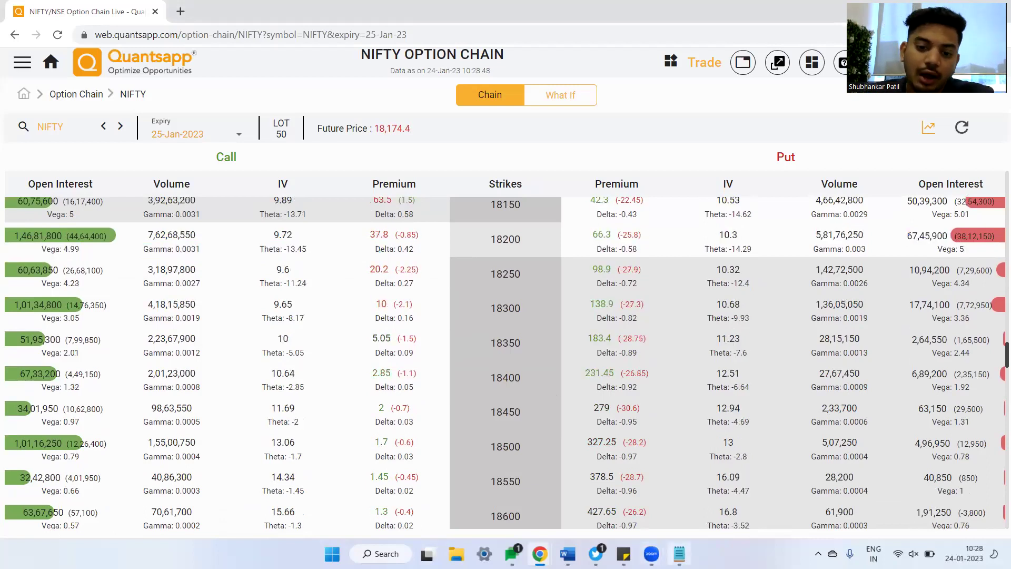
# Add a 'Conviction-' line below the DELTA notes, then minimise Notepad.
pyautogui.hotkey('alt', 'Tab')
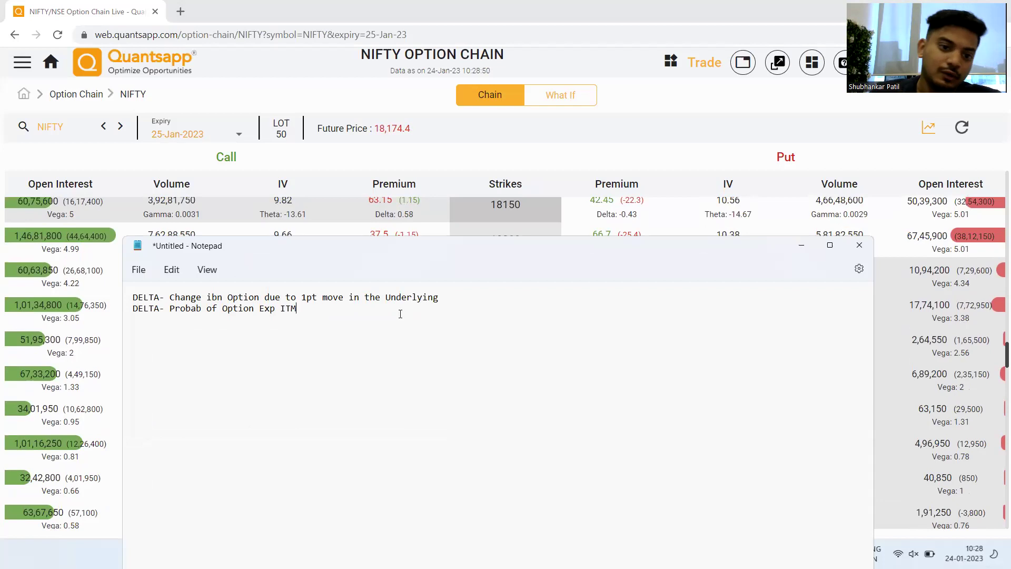
pyautogui.press('Return')
pyautogui.press('Return')
pyautogui.write('Conviction-')
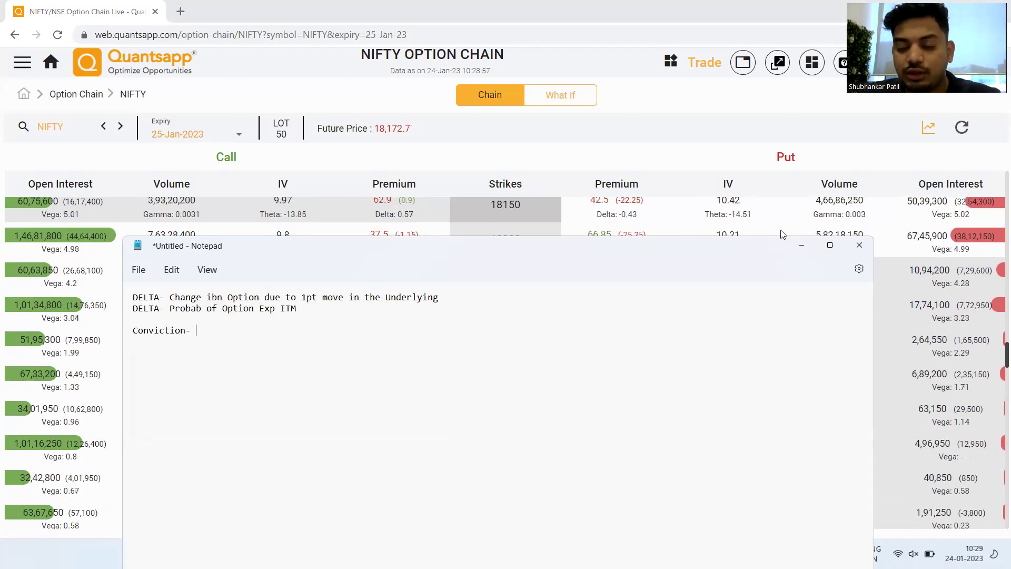
pyautogui.click(798, 245)
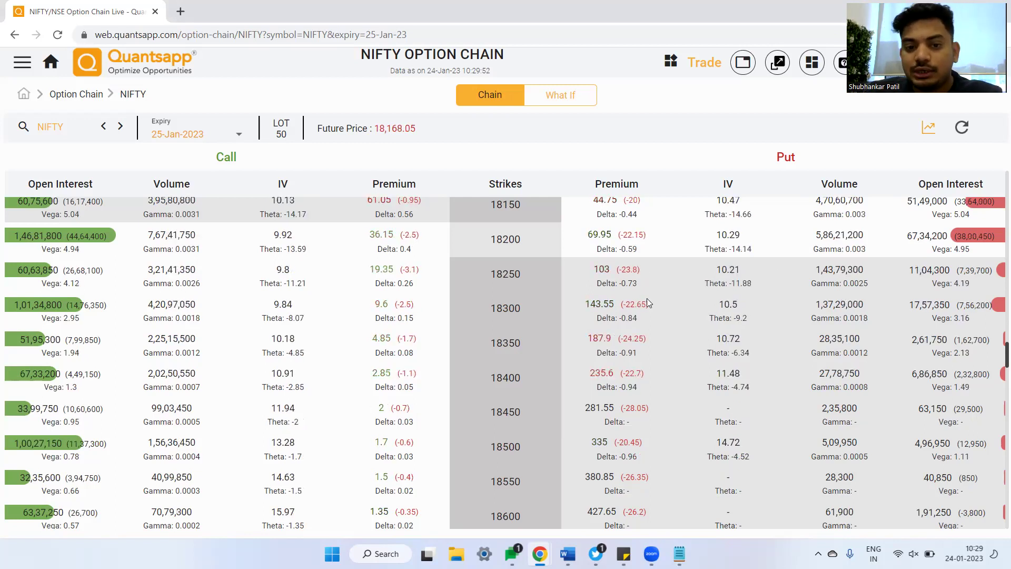
# Change the option chain symbol from NIFTY to BANKNIFTY for 25-Jan-2023.
pyautogui.scroll(2, 542, 330)
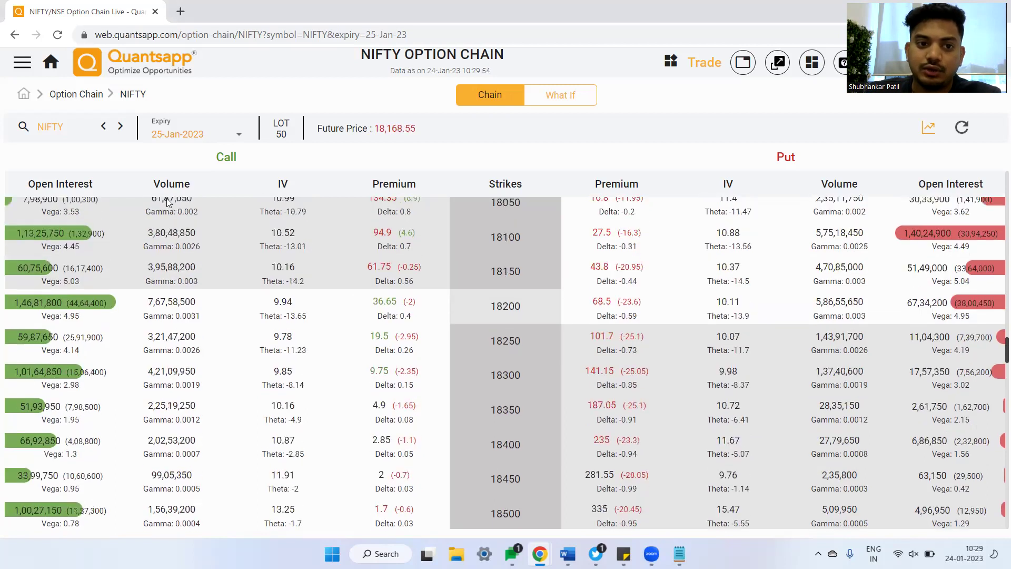
pyautogui.click(81, 129)
pyautogui.write('BANKN')
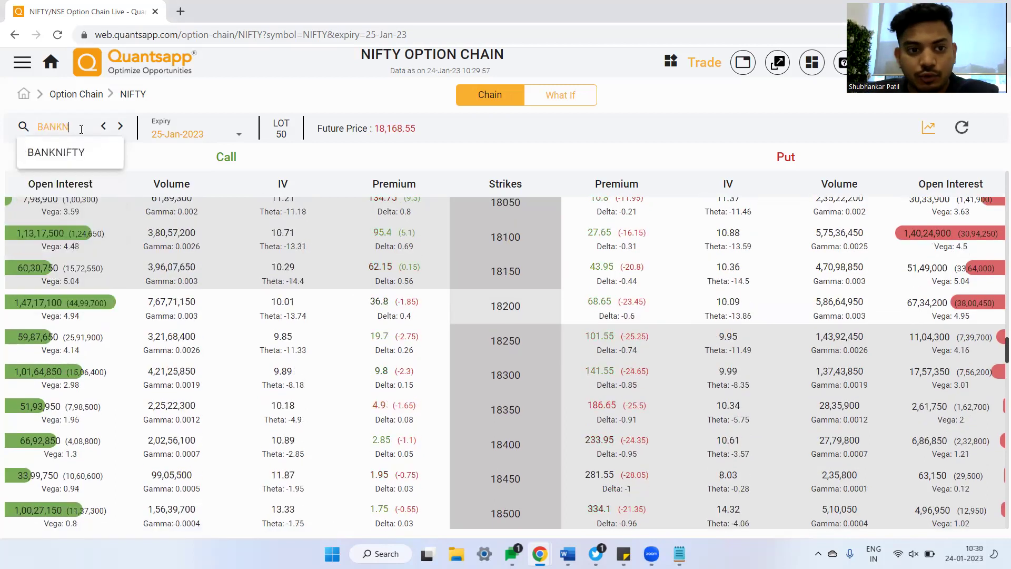
pyautogui.click(83, 161)
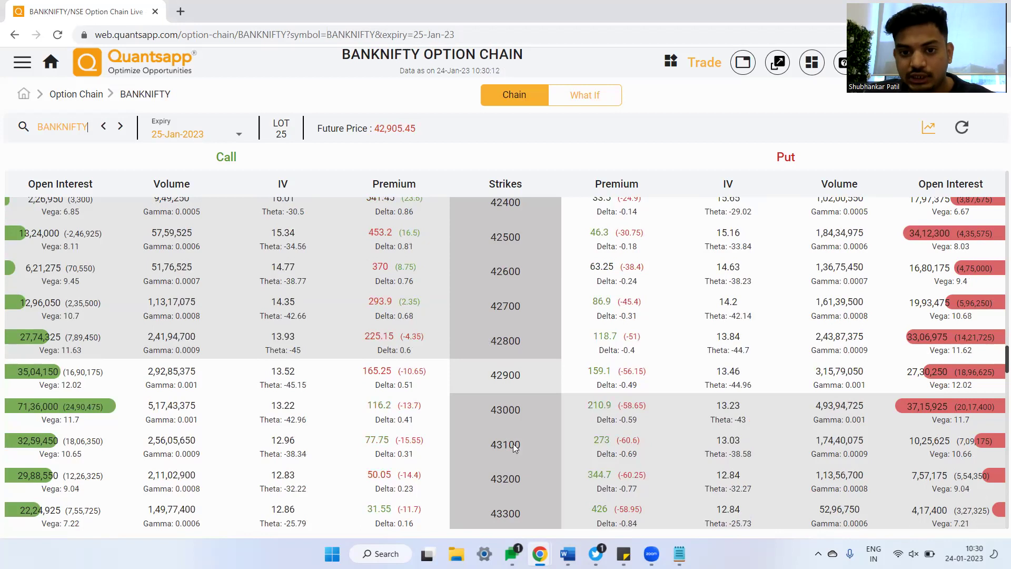
# Examine BANKNIFTY call Deltas at 42900 (0.51) and 42600 (0.76), plus the 42900 premium.
pyautogui.doubleClick(405, 387)
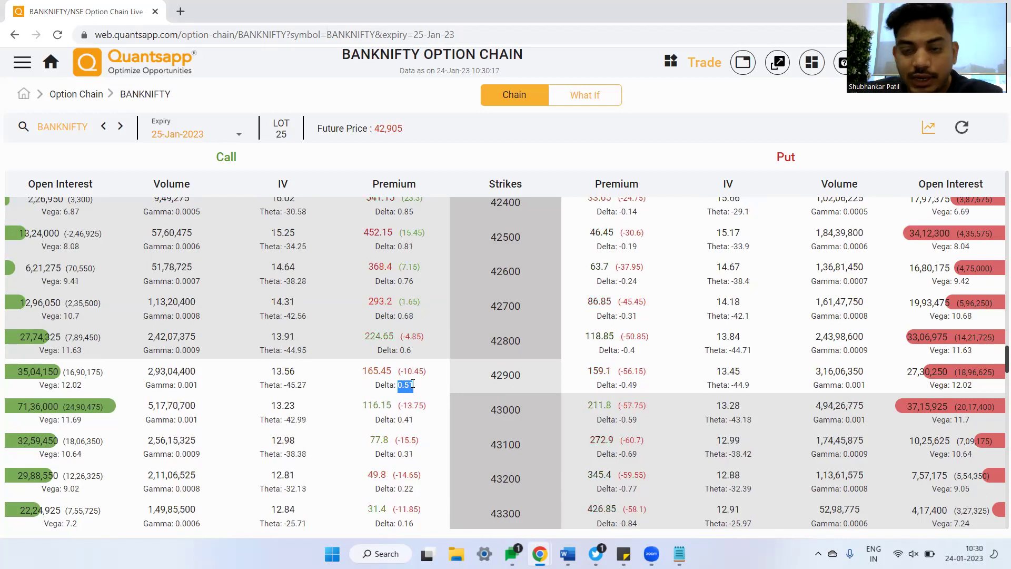
pyautogui.click(413, 384)
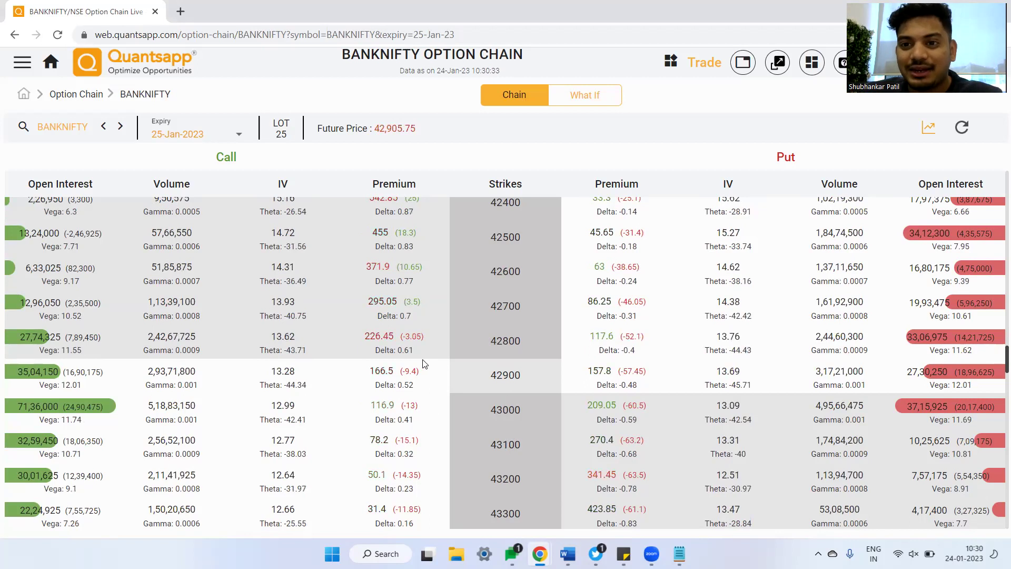
pyautogui.tripleClick(395, 337)
pyautogui.click(392, 326)
pyautogui.tripleClick(384, 282)
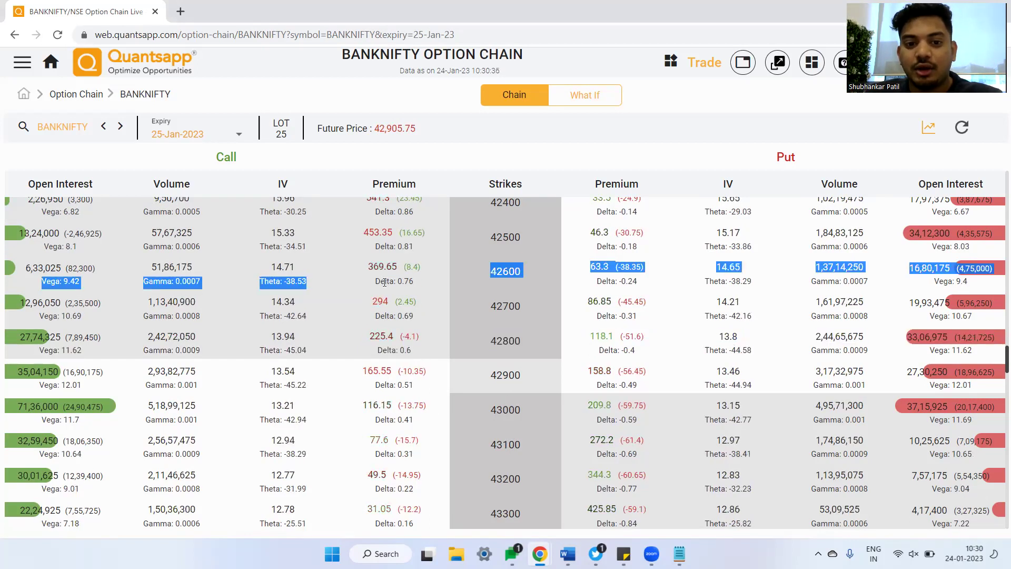
pyautogui.moveTo(418, 281); pyautogui.dragTo(377, 282)
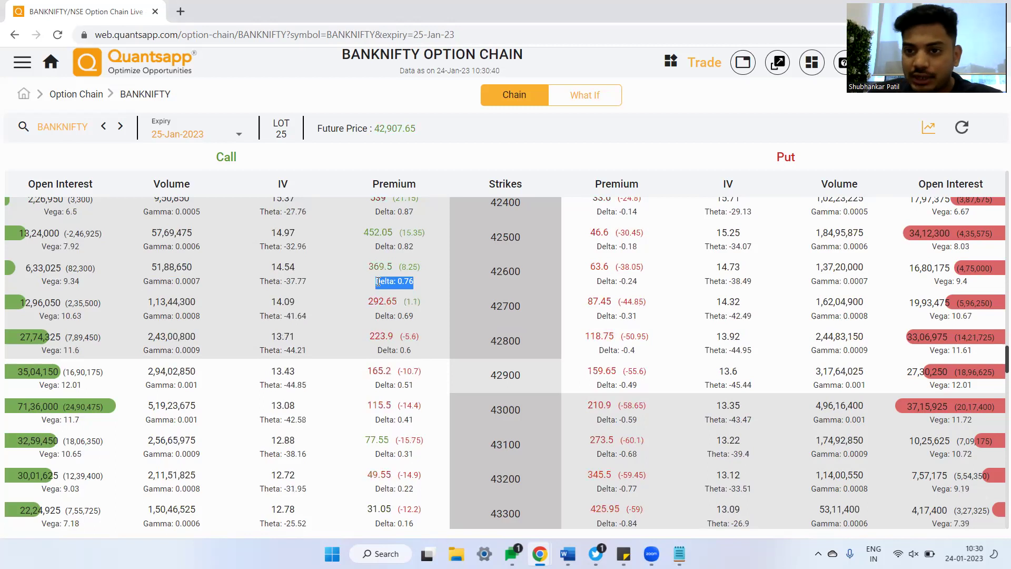
pyautogui.click(384, 273)
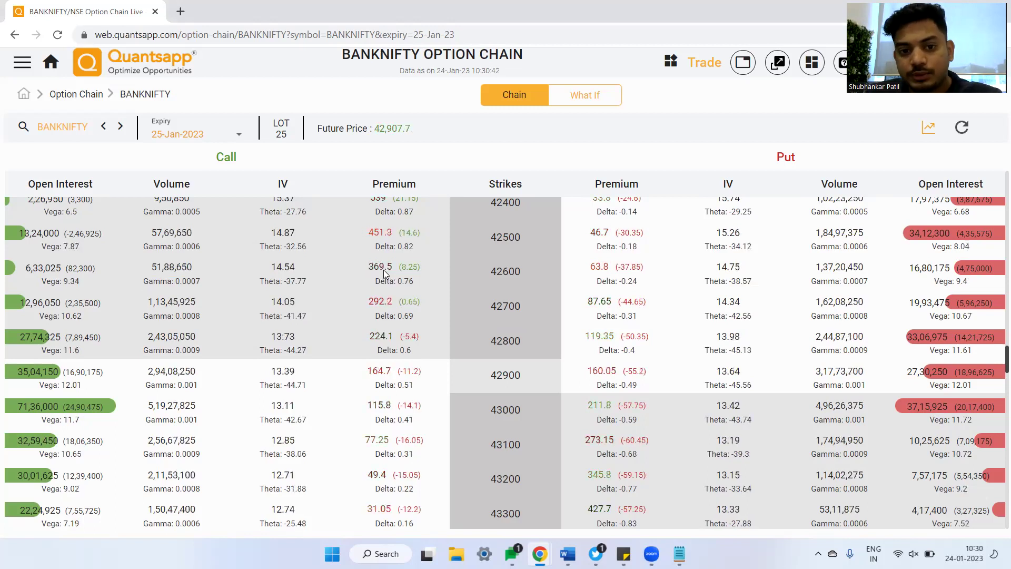
pyautogui.tripleClick(384, 274)
pyautogui.click(417, 281)
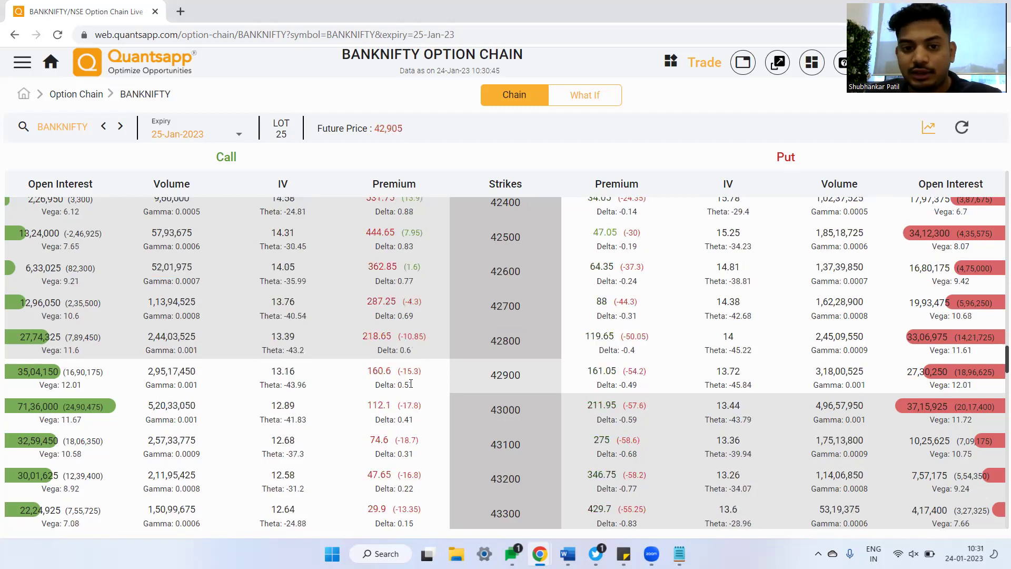
pyautogui.moveTo(422, 374); pyautogui.dragTo(374, 372)
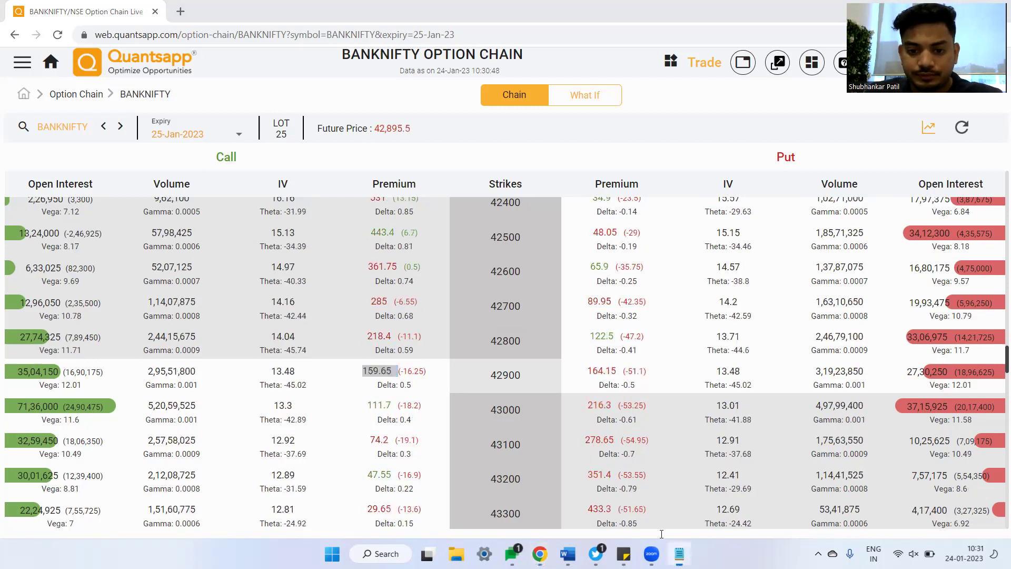
pyautogui.click(679, 553)
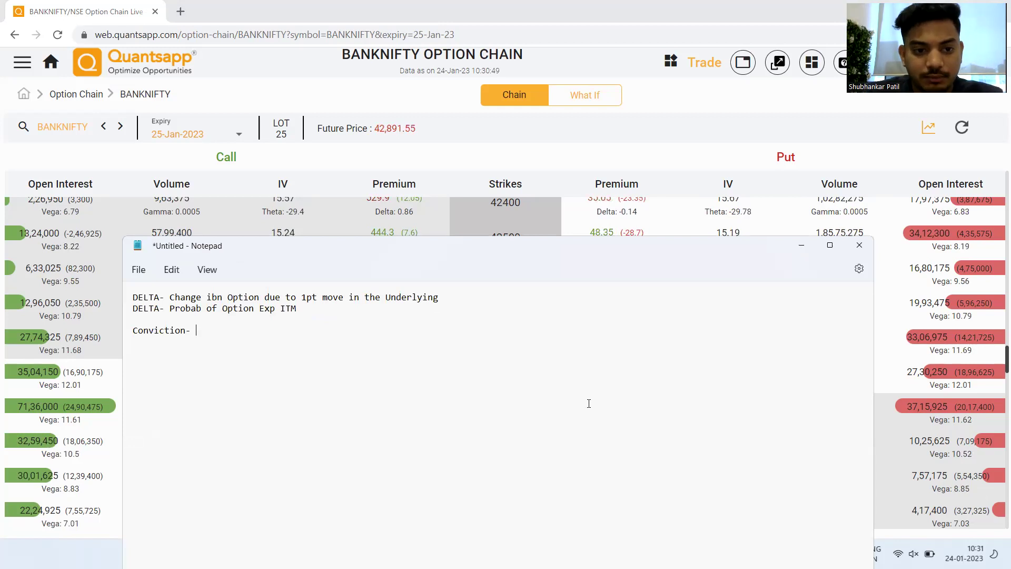
# Extend the Conviction line with '- ATM - Medium ATM, Low OTM- 0.4 -0.45'.
pyautogui.write('- ATM')
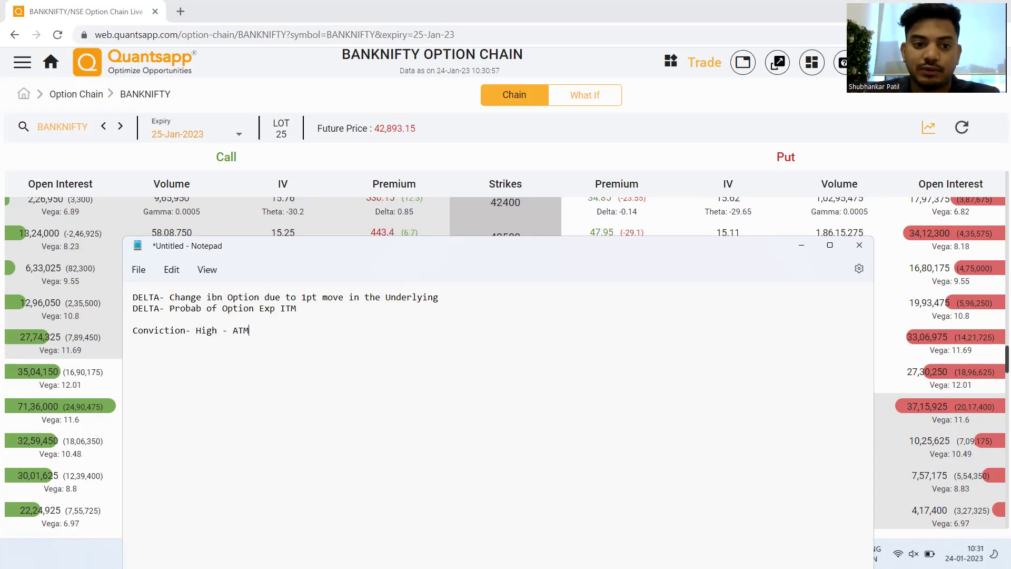
pyautogui.write('- Me')
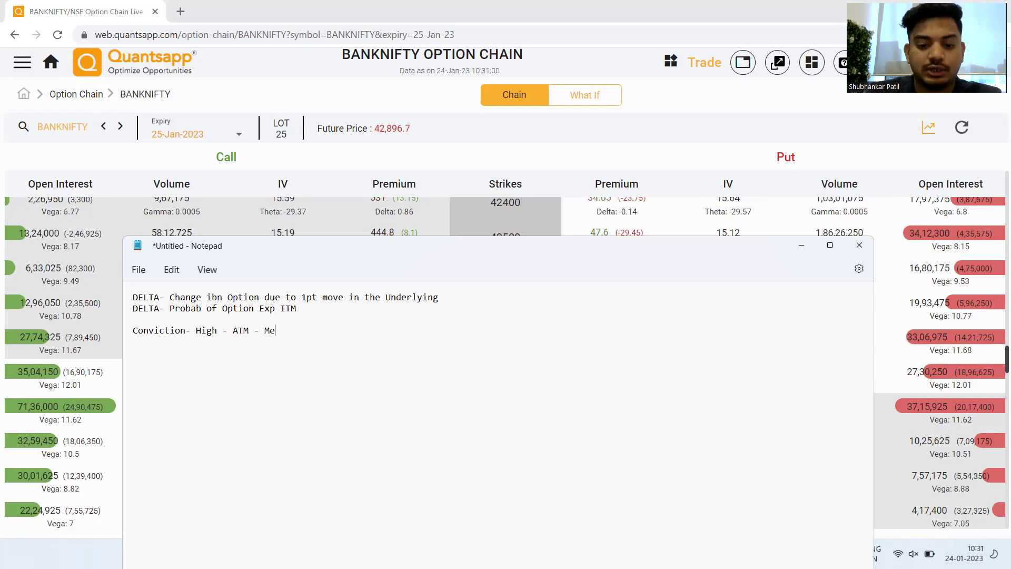
pyautogui.write('dium ATM, Low OT')
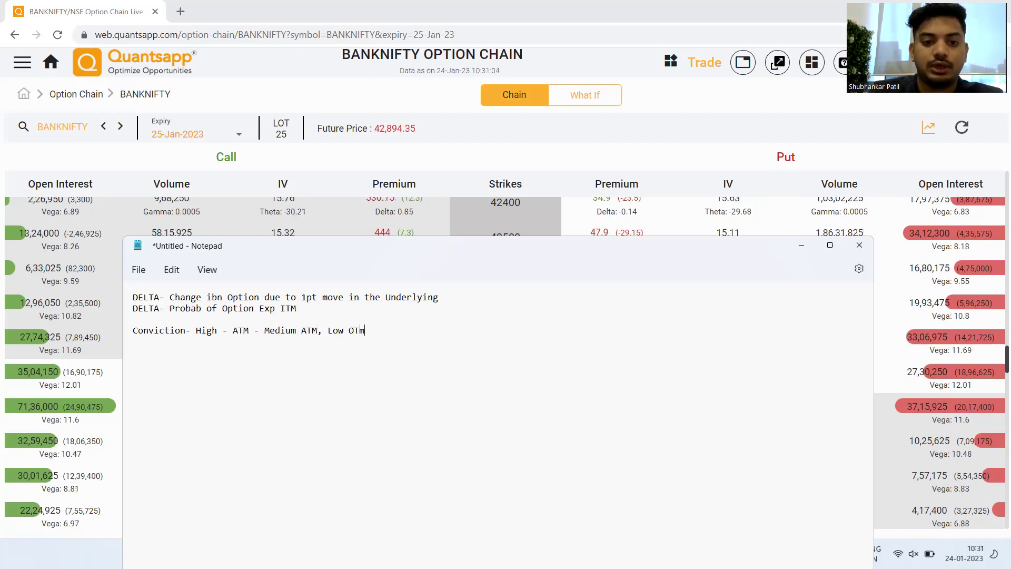
pyautogui.write('M- 9')
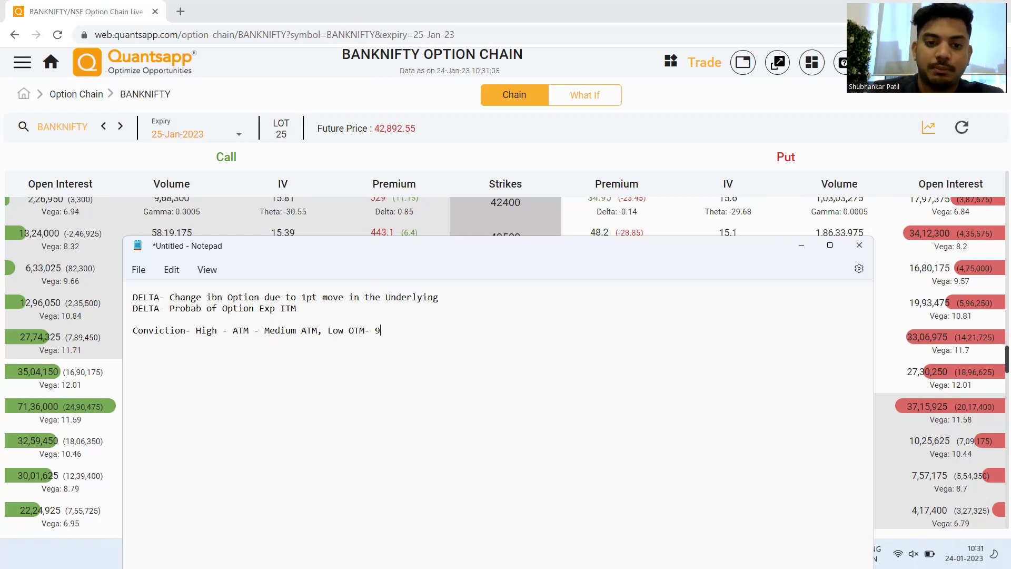
pyautogui.press('BackSpace')
pyautogui.write('0.4 ')
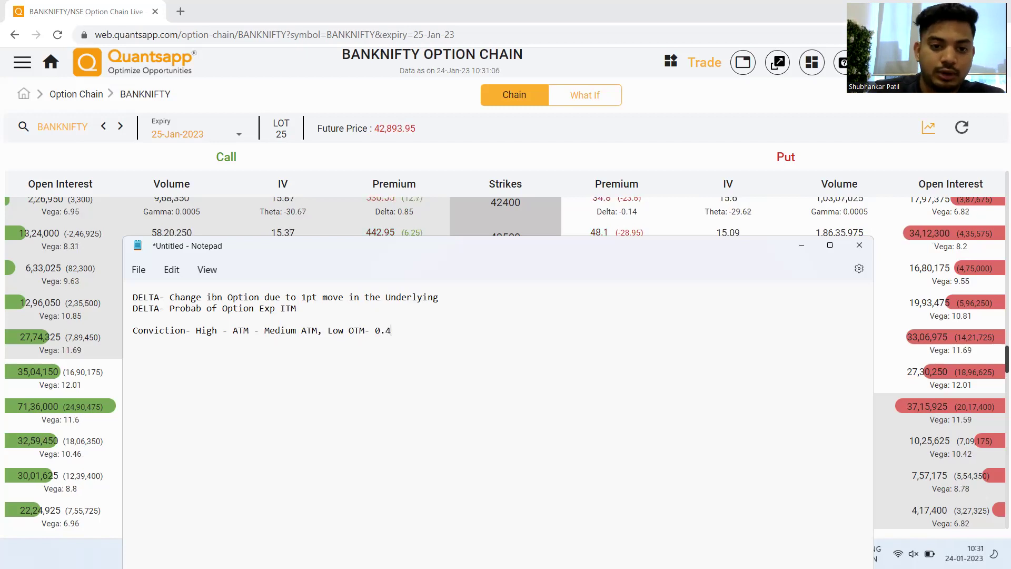
pyautogui.write('-0.')
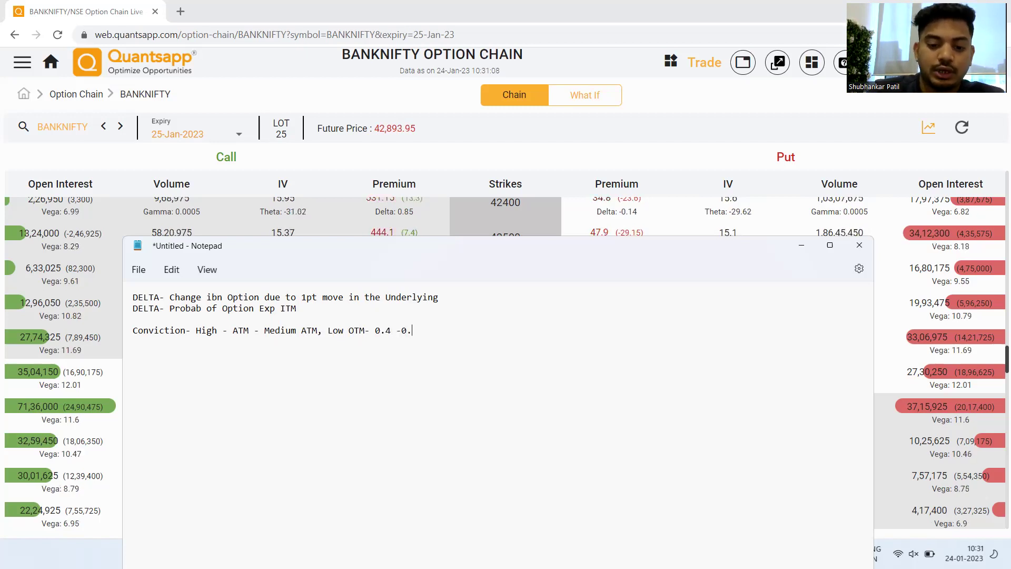
pyautogui.write('45')
# Correct the OTM Delta lower bound from 0.4 to 0.38.
pyautogui.click(412, 330)
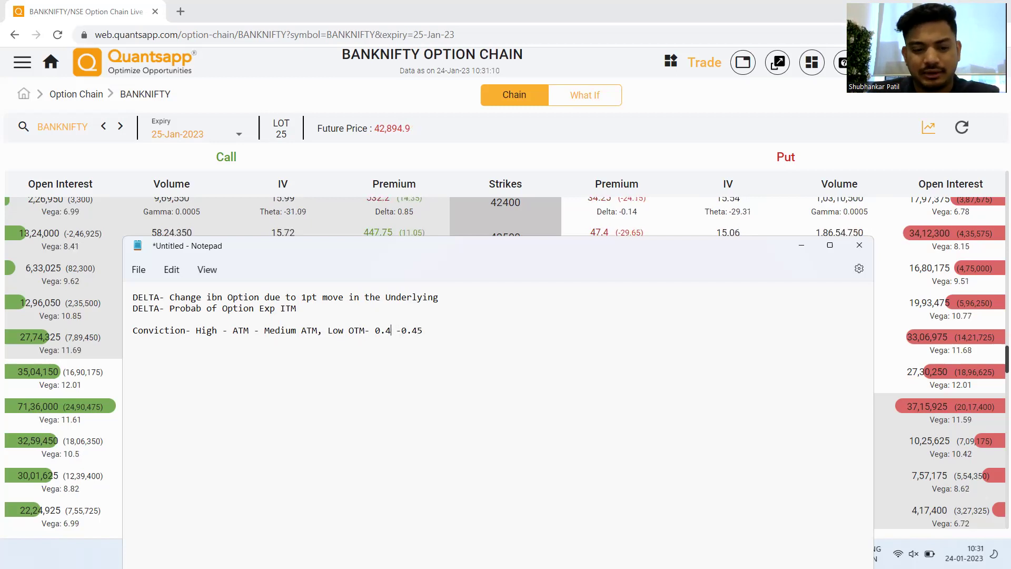
pyautogui.click(385, 330)
pyautogui.press('BackSpace')
pyautogui.write('38')
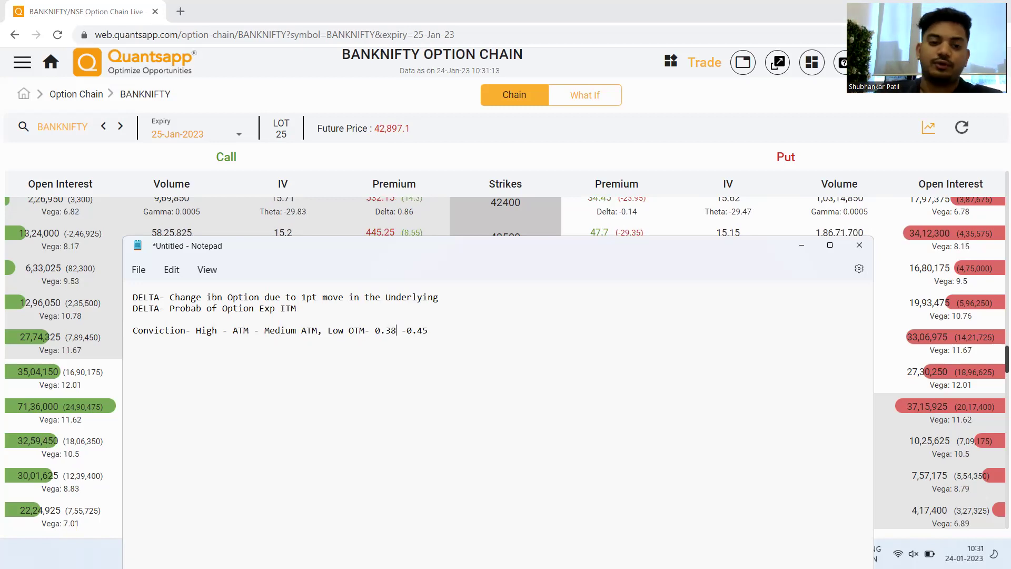
pyautogui.click(469, 345)
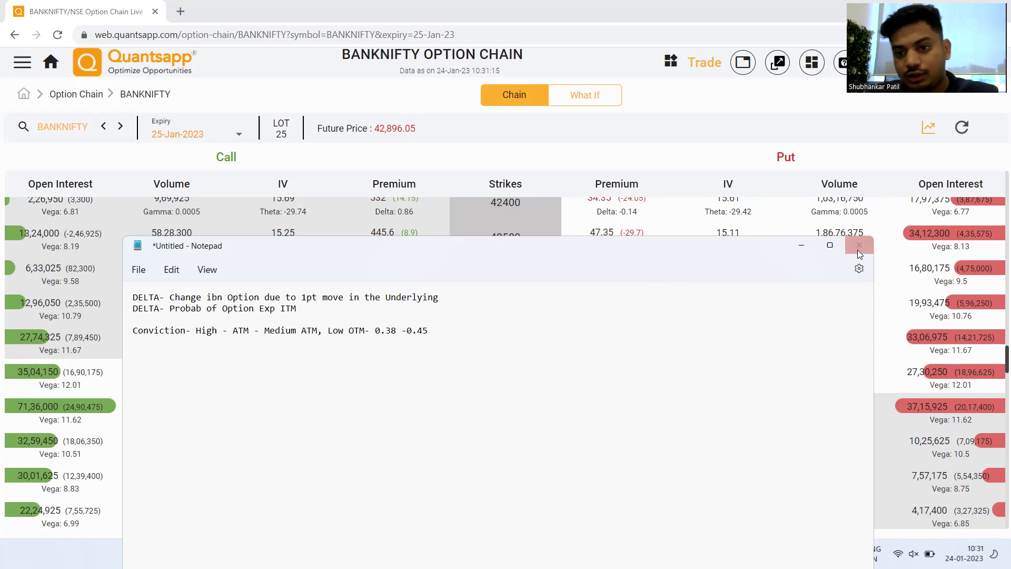
# Check the 43000 call's Theta value in the option chain behind Notepad.
pyautogui.click(801, 245)
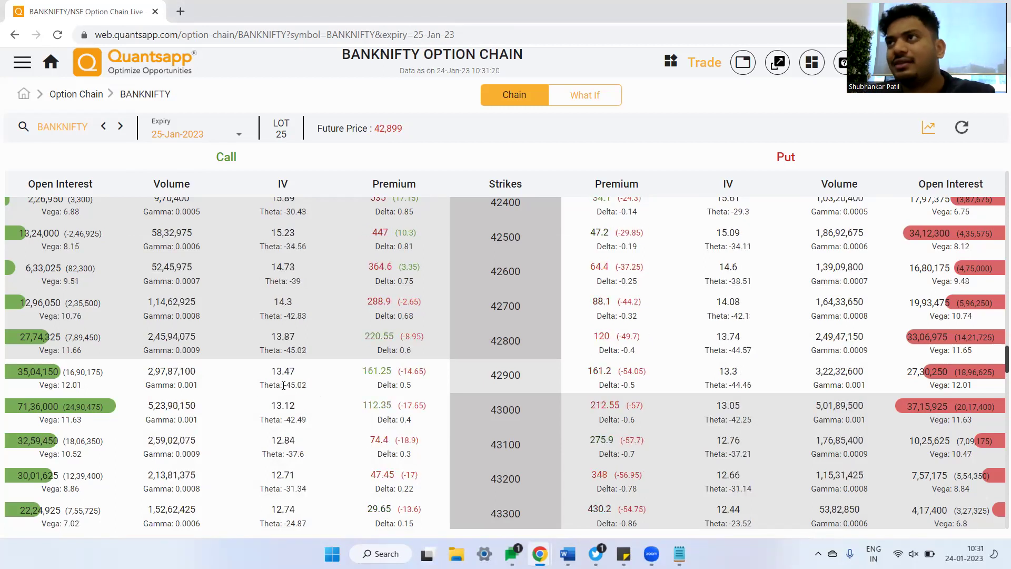
pyautogui.doubleClick(296, 419)
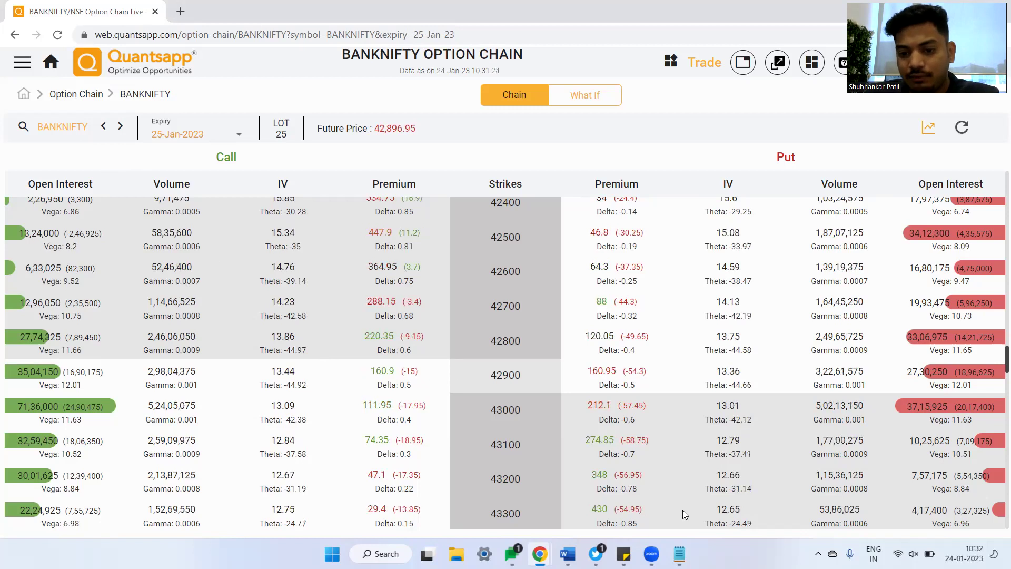
pyautogui.click(679, 554)
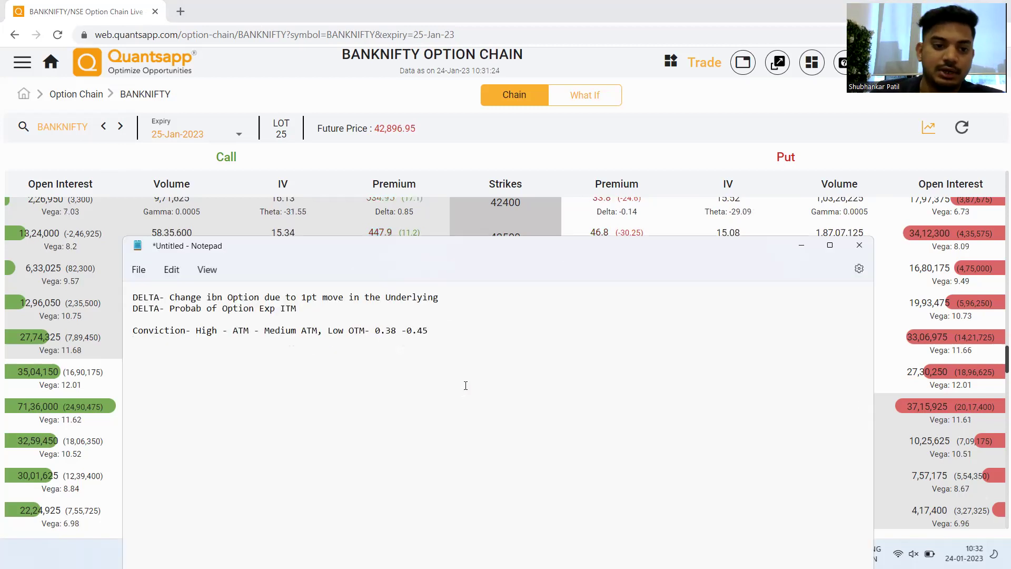
# Add a THETA line on premium decay if the option is held 1 more day, then go to Quantsapp home.
pyautogui.write('THETA')
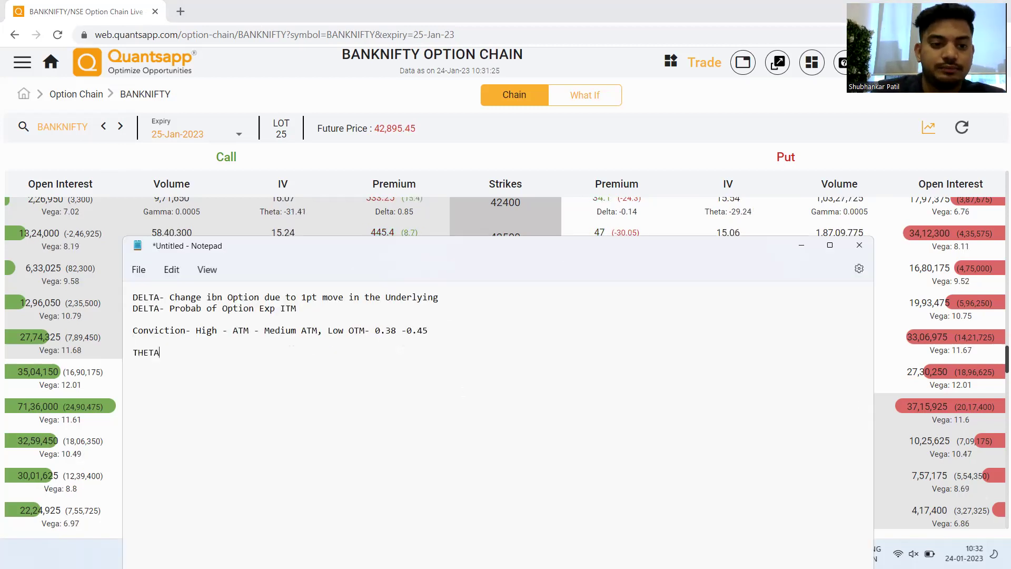
pyautogui.write('- How much m')
pyautogui.press('BackSpace')
pyautogui.write('premium ')
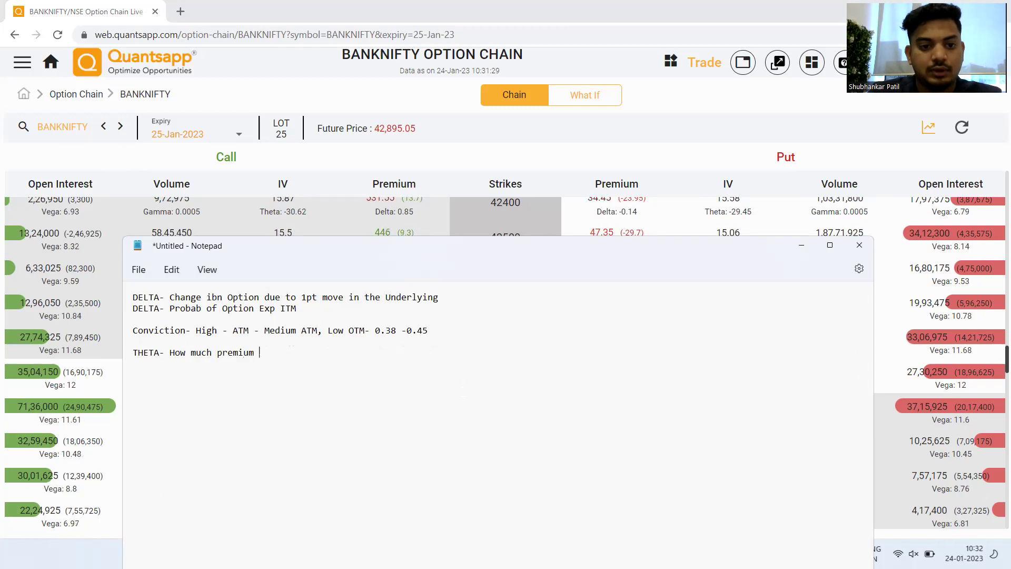
pyautogui.write('will decay ')
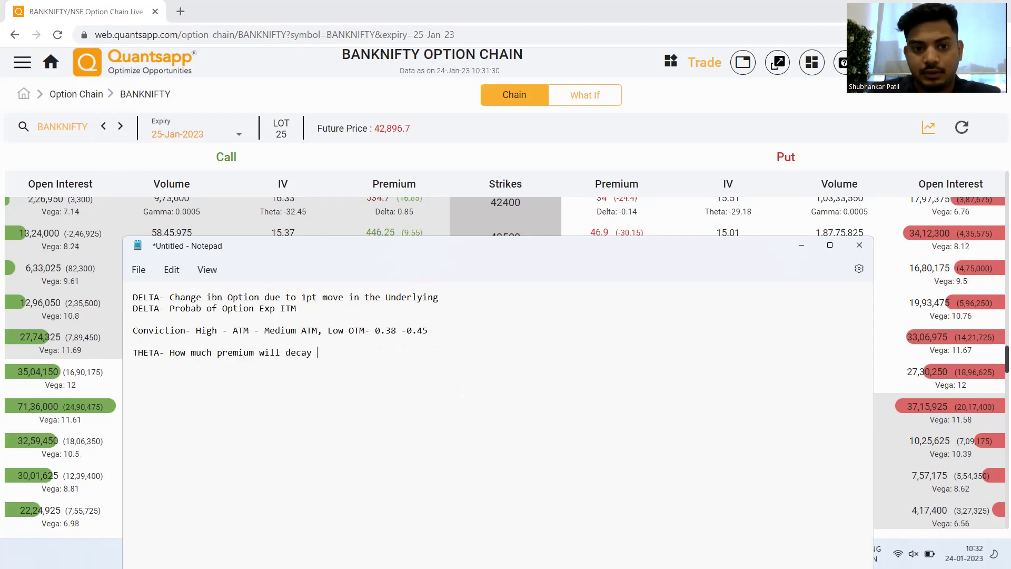
pyautogui.write('due to 1 pt')
pyautogui.press('BackSpace')
pyautogui.press('BackSpace')
pyautogui.press('BackSpace')
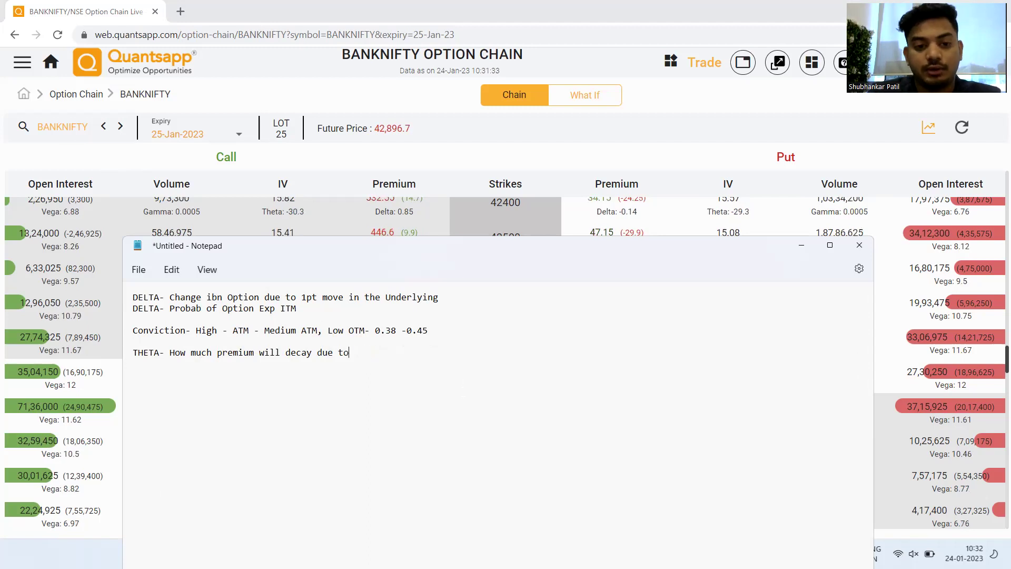
pyautogui.press('BackSpace')
pyautogui.press('BackSpace')
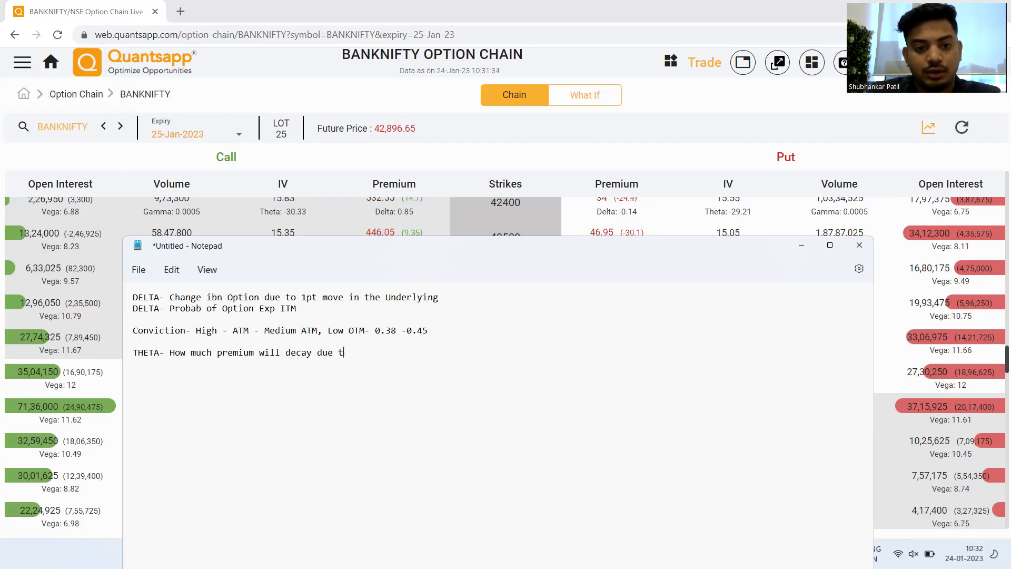
pyautogui.press('BackSpace')
pyautogui.write('if ')
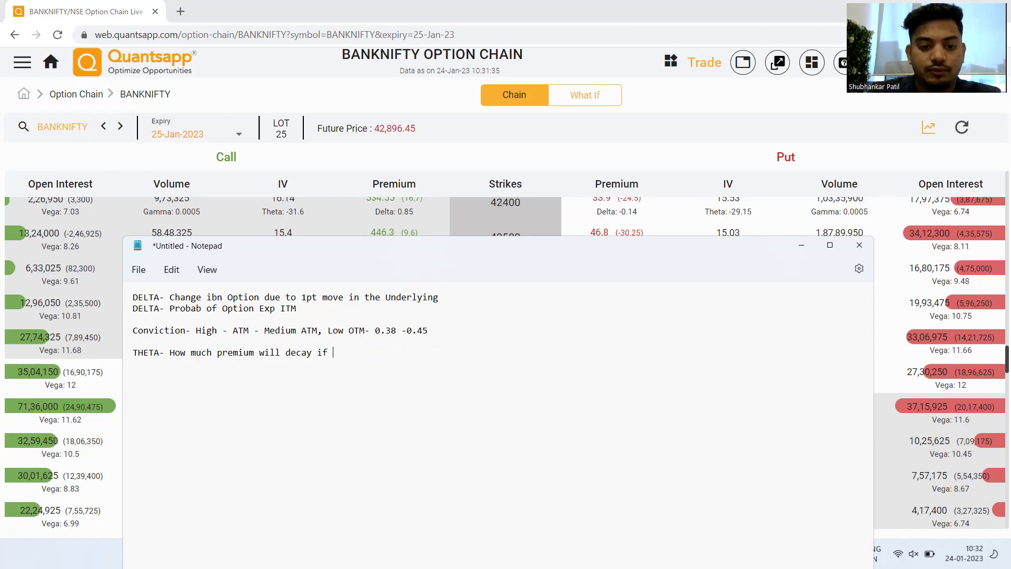
pyautogui.write('Opt is hold for 1 additional Day')
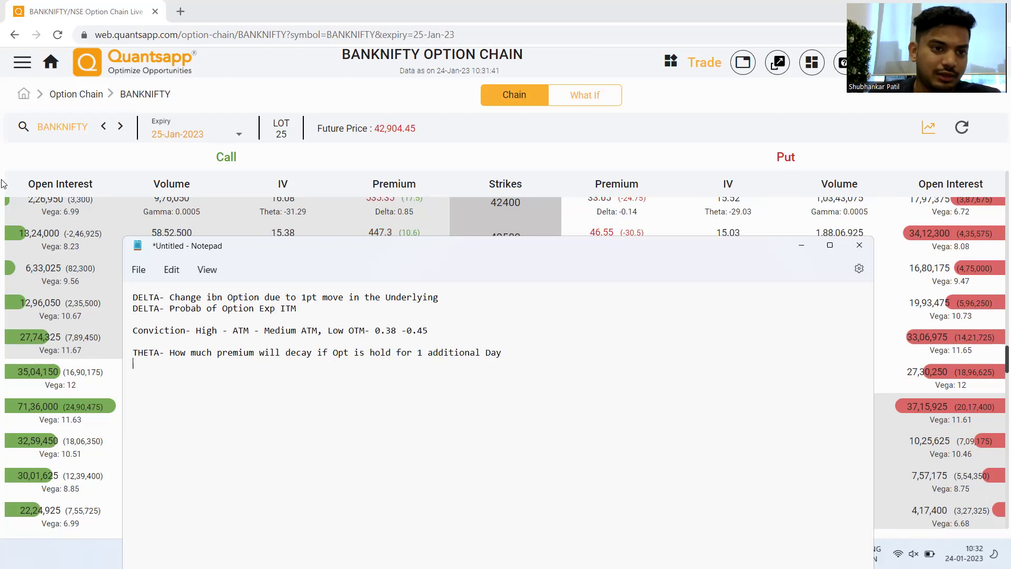
pyautogui.click(3, 183)
pyautogui.click(51, 64)
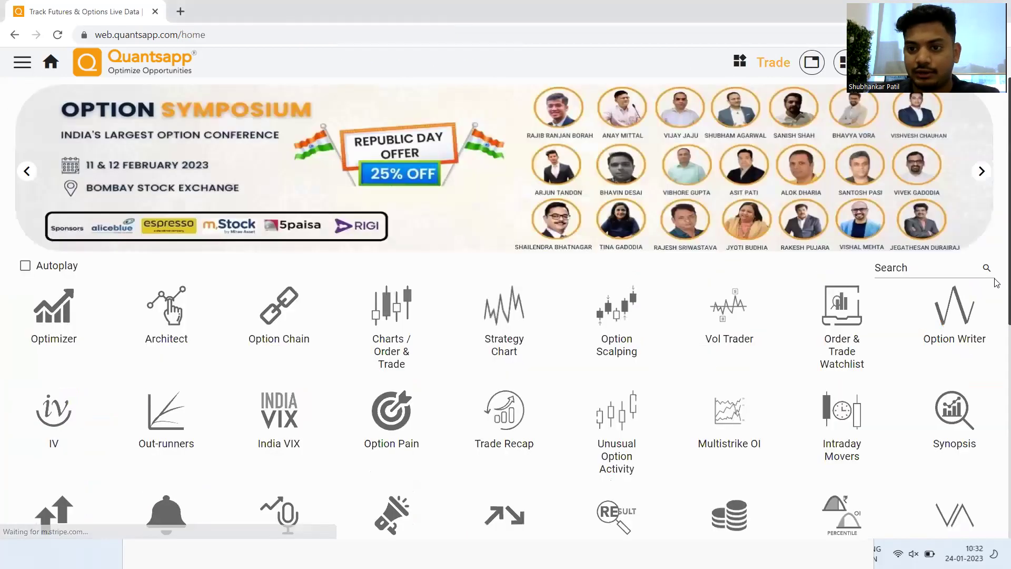
# Calculate Greeks in the Option Calculator for BANKNIFTY with the 02-Feb-23 expiry.
pyautogui.click(918, 267)
pyautogui.write('cal')
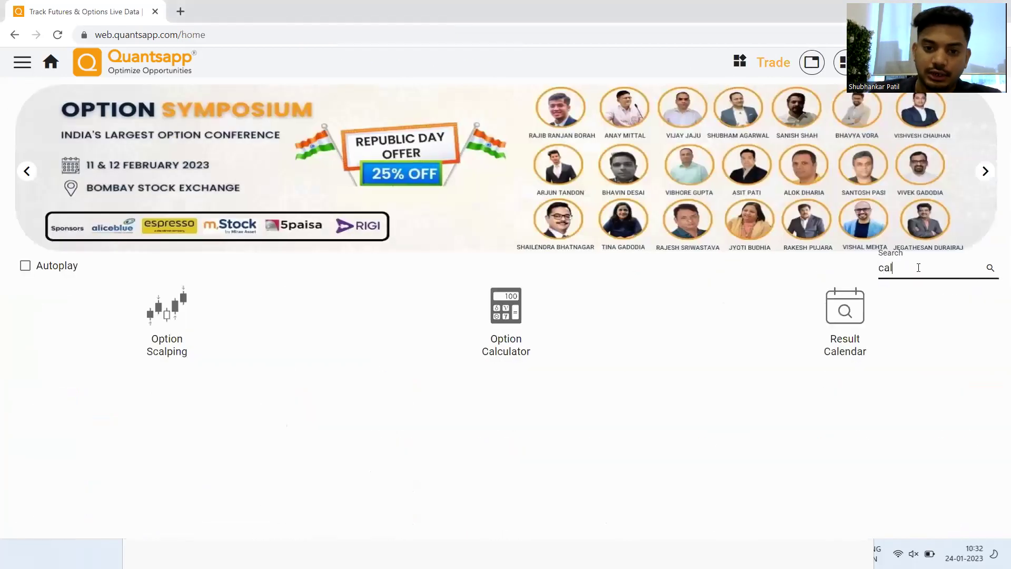
pyautogui.click(502, 323)
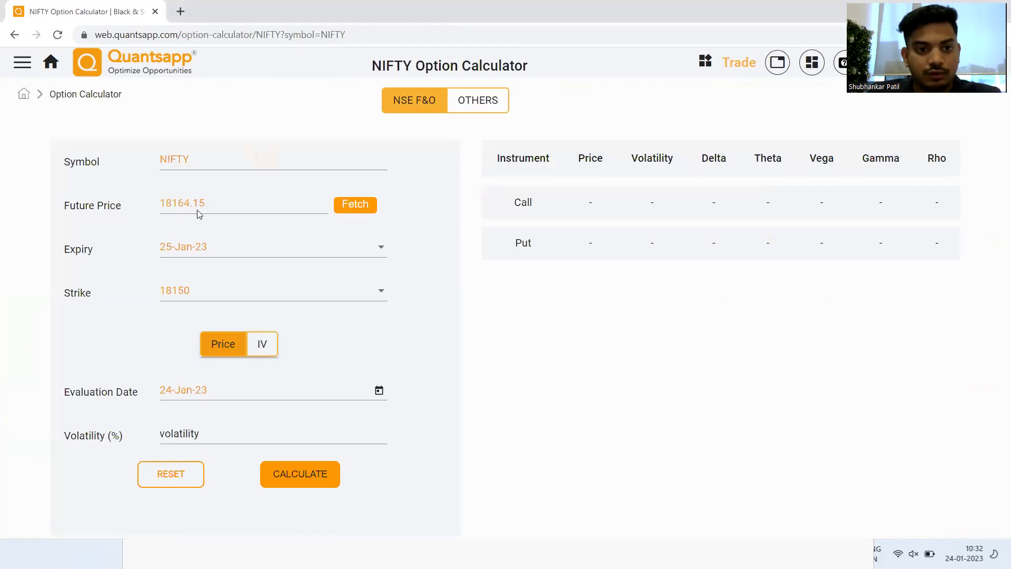
pyautogui.click(209, 154)
pyautogui.write('BANKN')
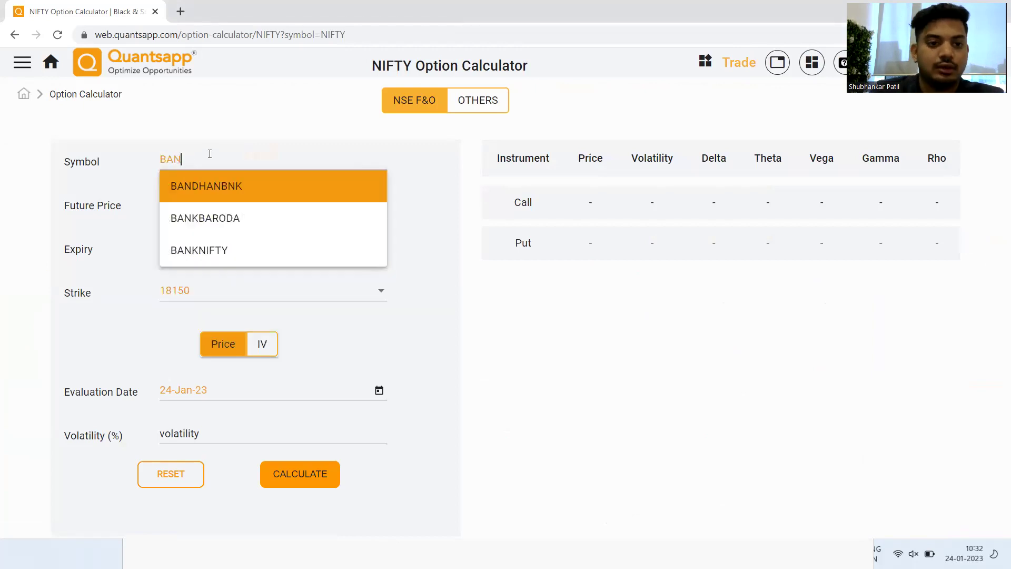
pyautogui.click(199, 186)
pyautogui.click(194, 432)
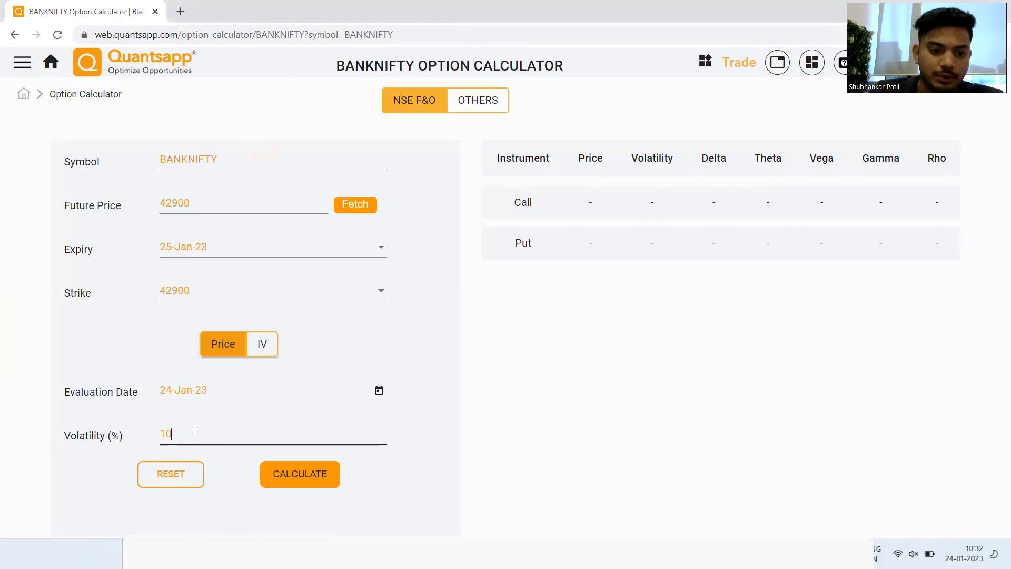
pyautogui.click(364, 258)
pyautogui.click(327, 310)
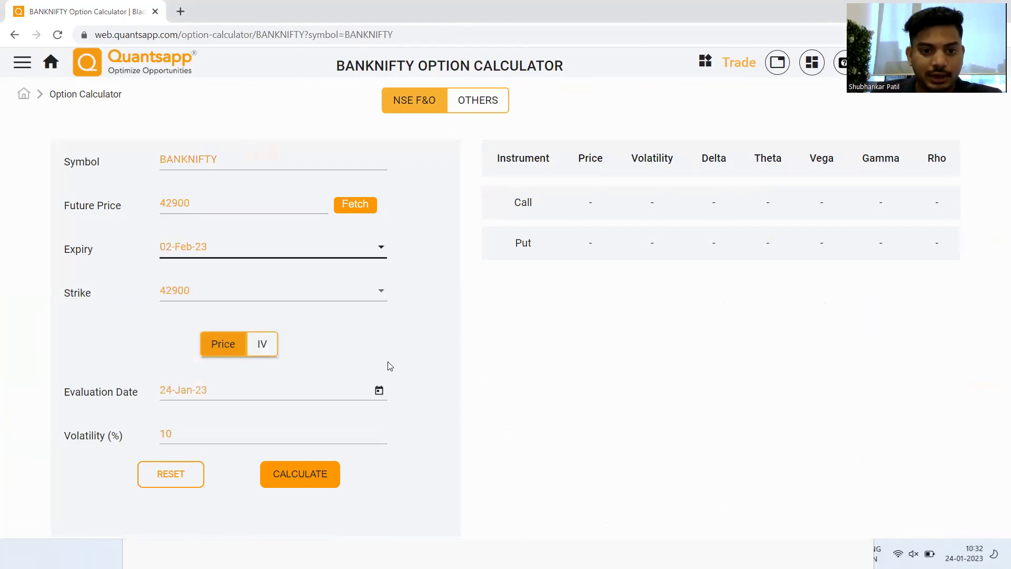
pyautogui.click(305, 484)
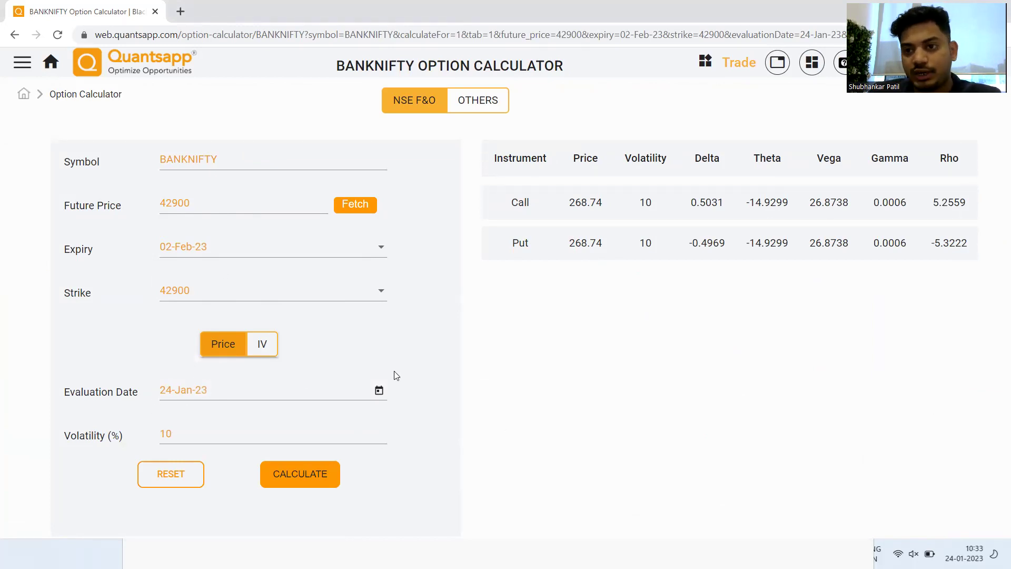
# Move the evaluation date to 25-Jan-23 (price 253.38), then 26-Jan-23, and return home.
pyautogui.click(379, 390)
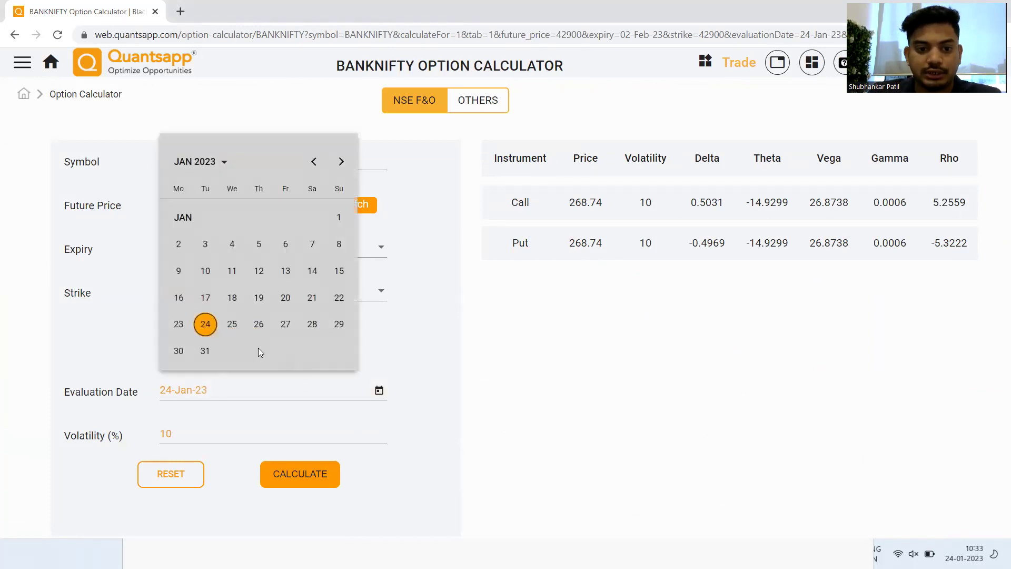
pyautogui.click(217, 324)
pyautogui.click(378, 390)
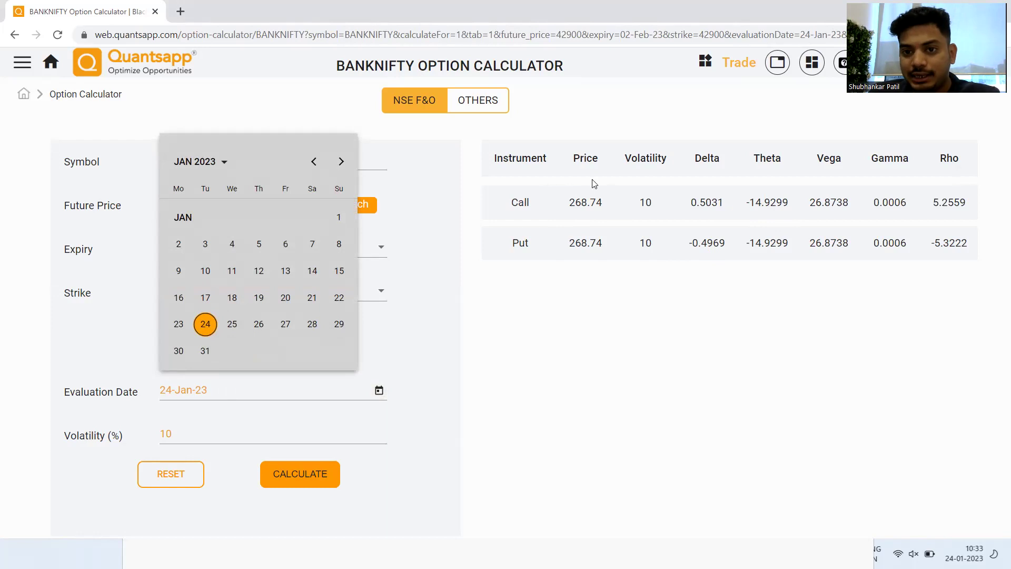
pyautogui.click(232, 325)
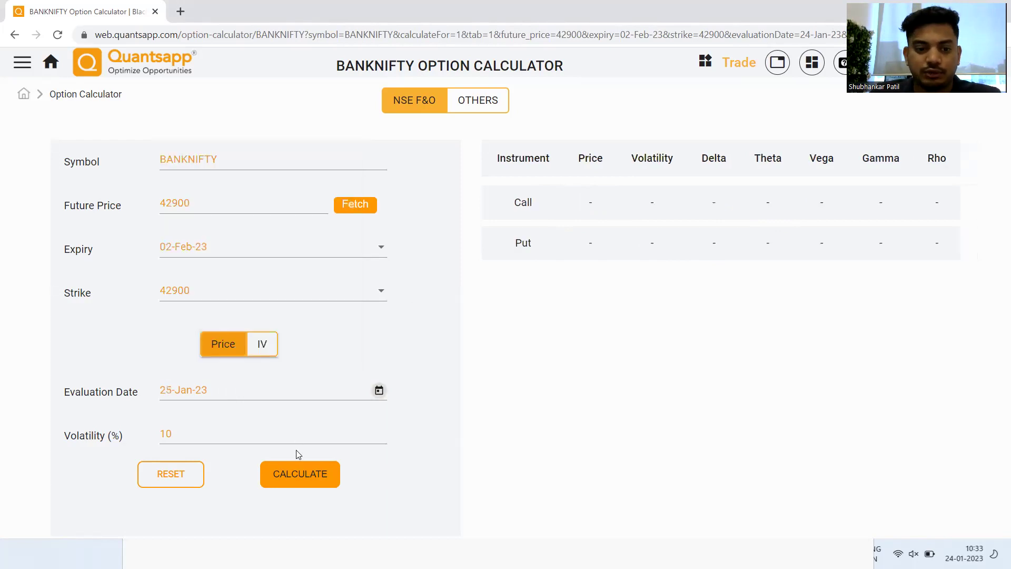
pyautogui.doubleClick(579, 205)
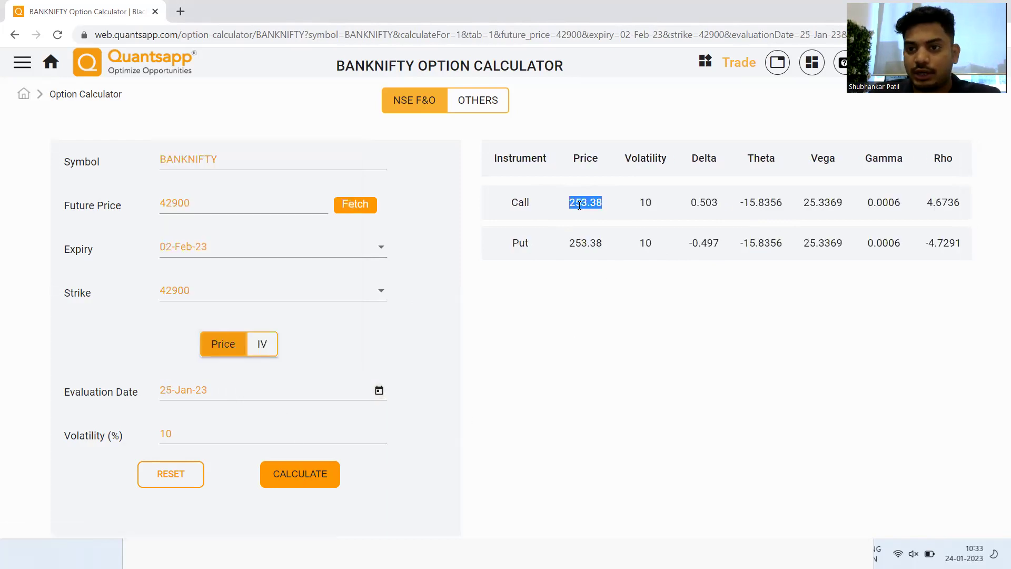
pyautogui.doubleClick(585, 244)
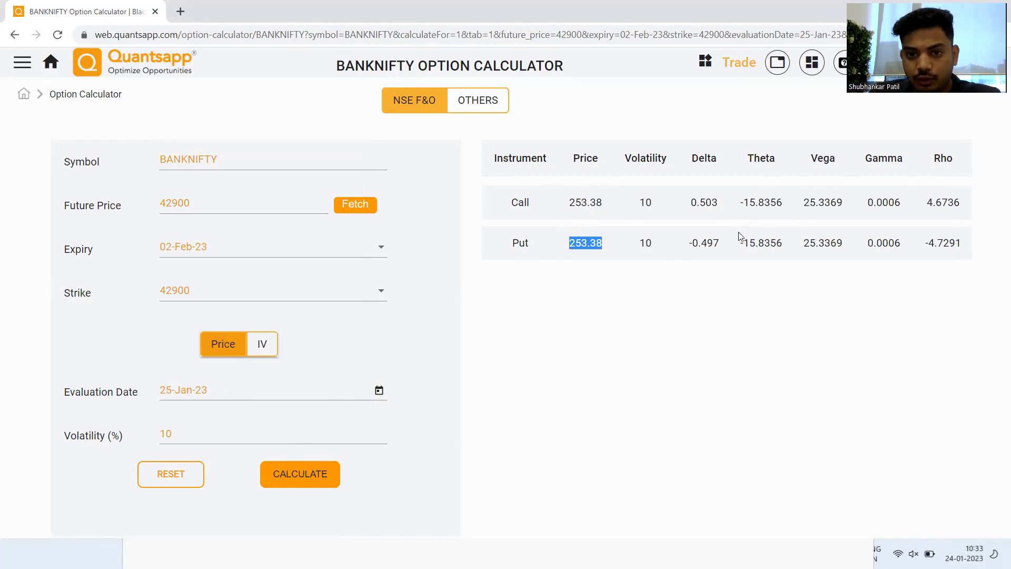
pyautogui.click(379, 390)
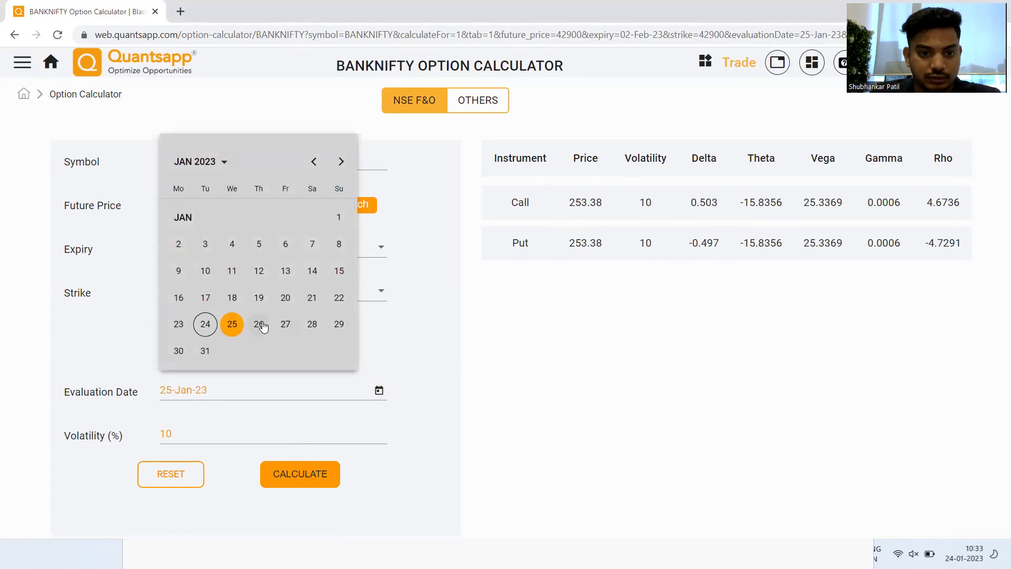
pyautogui.click(259, 324)
pyautogui.click(327, 475)
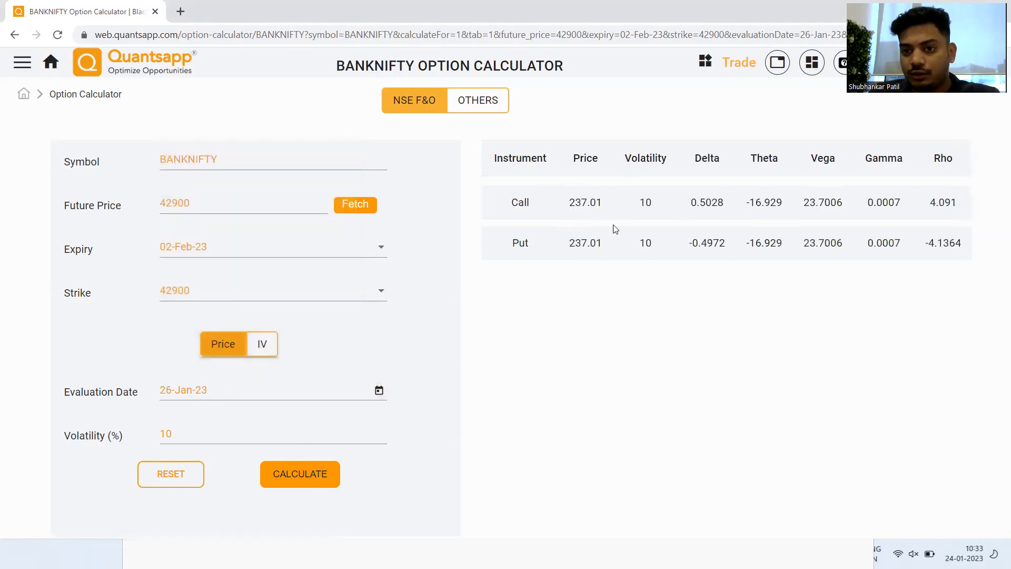
pyautogui.click(51, 63)
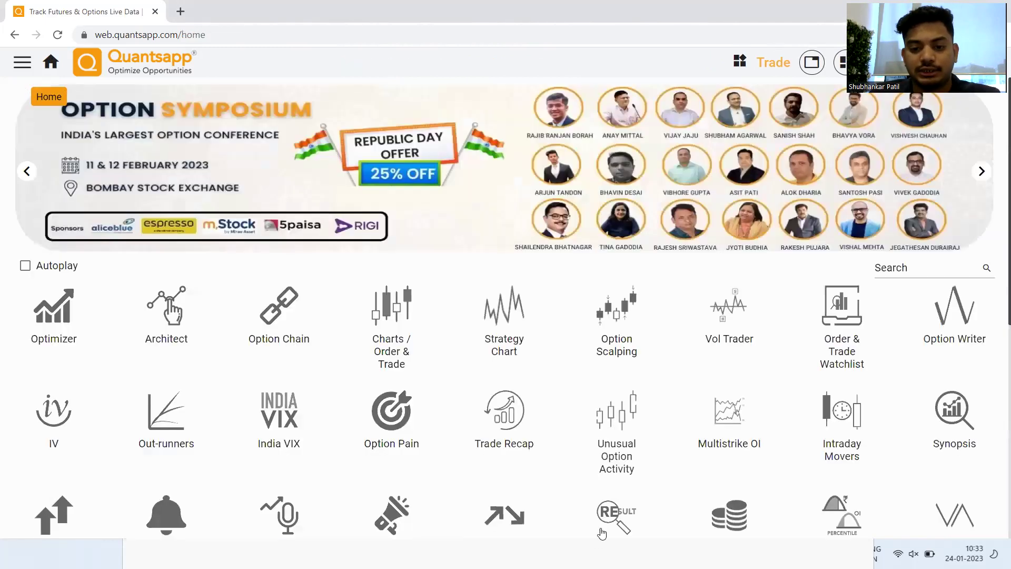
# Note that Theta decays when markets are closed: avoid buying on Friday to carry into Monday.
pyautogui.hotkey('alt', 'Tab')
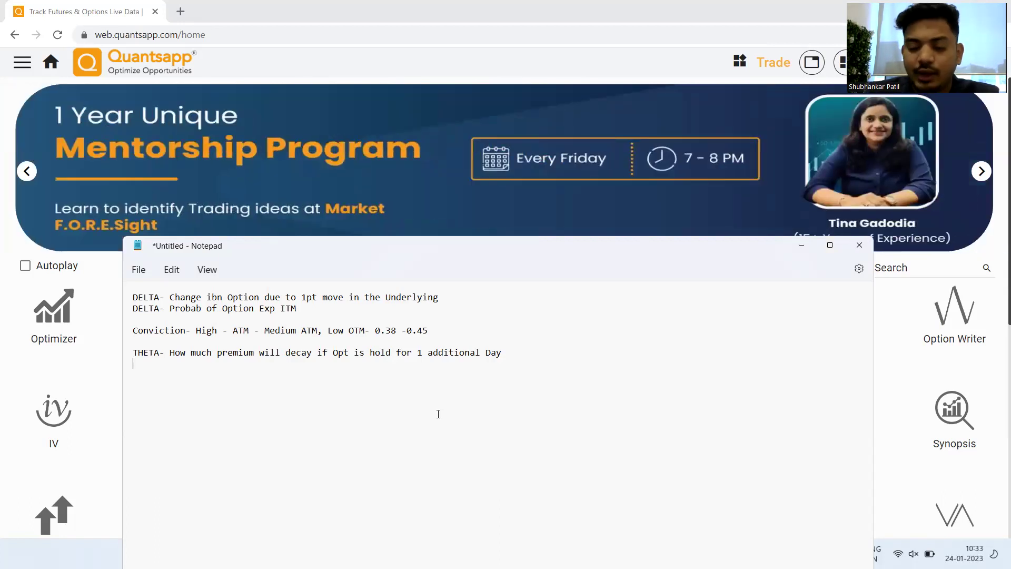
pyautogui.write('heta ')
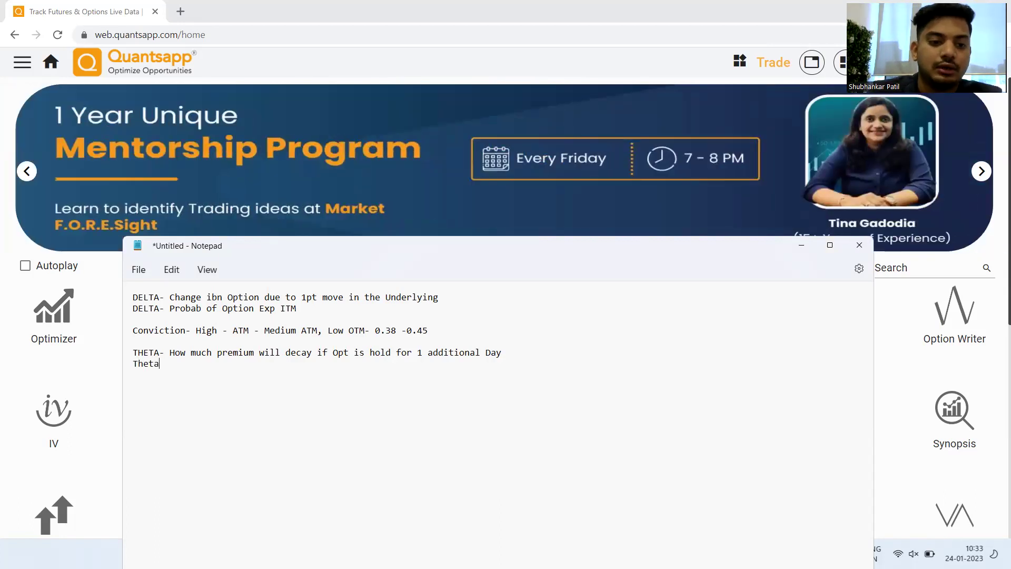
pyautogui.write('decays')
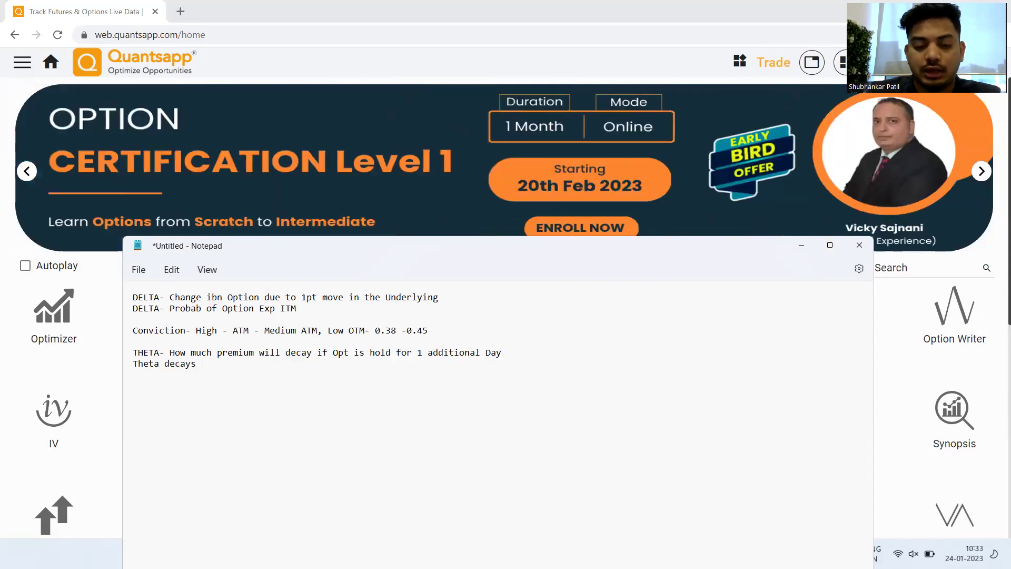
pyautogui.write(' even when ')
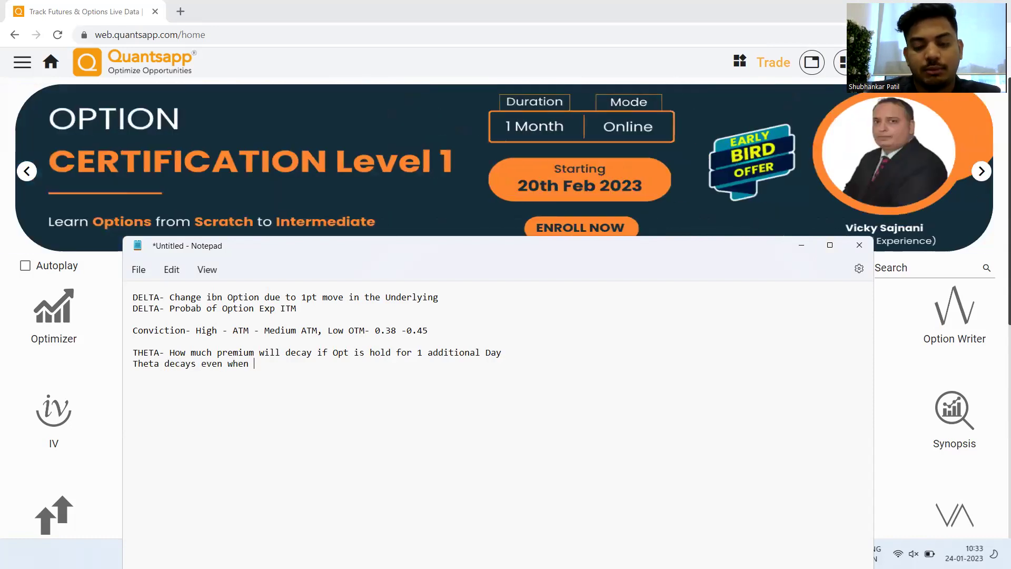
pyautogui.write('the market')
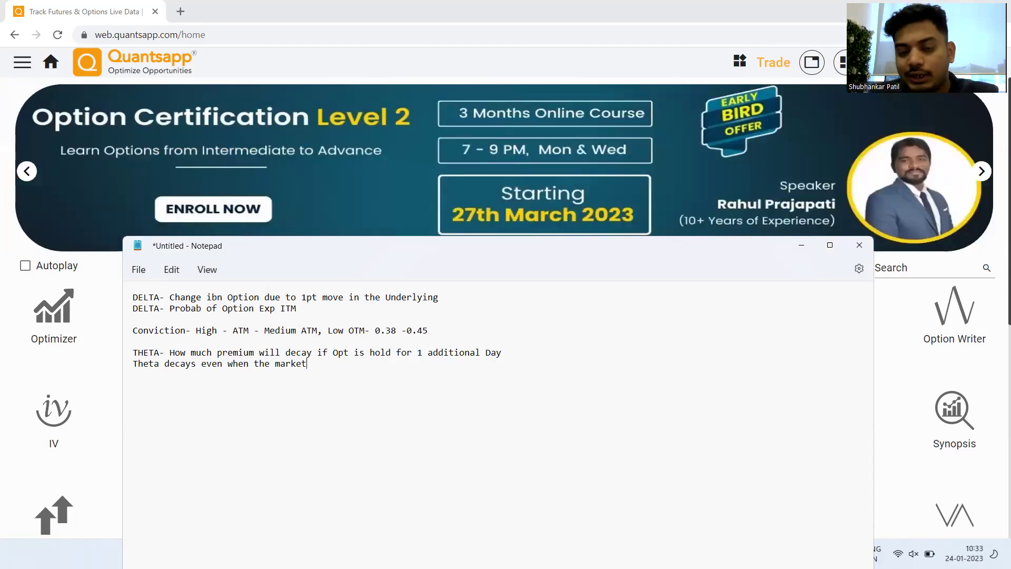
pyautogui.write(' closed')
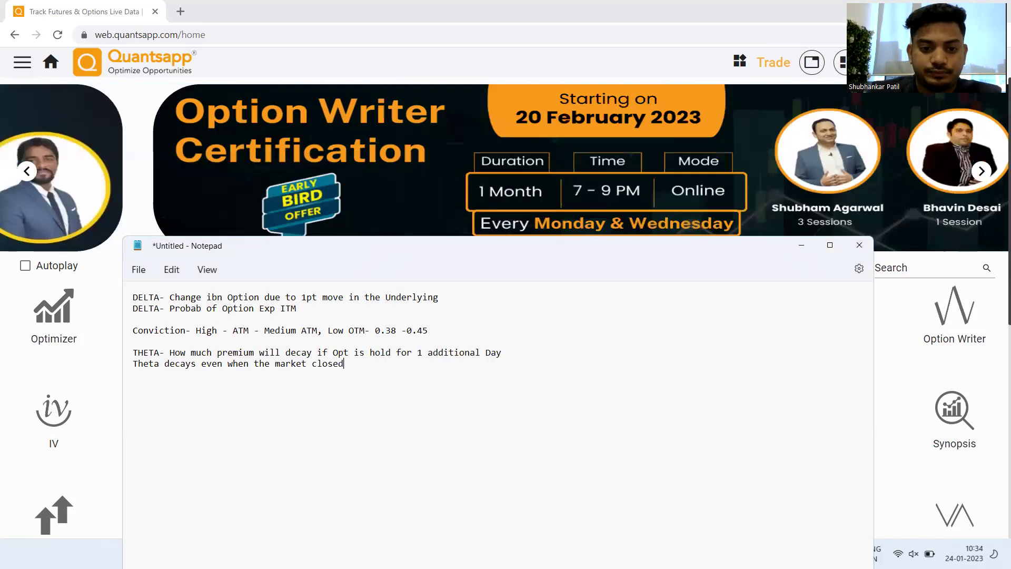
pyautogui.write(' - avoi')
pyautogui.press('BackSpace')
pyautogui.write('oid ')
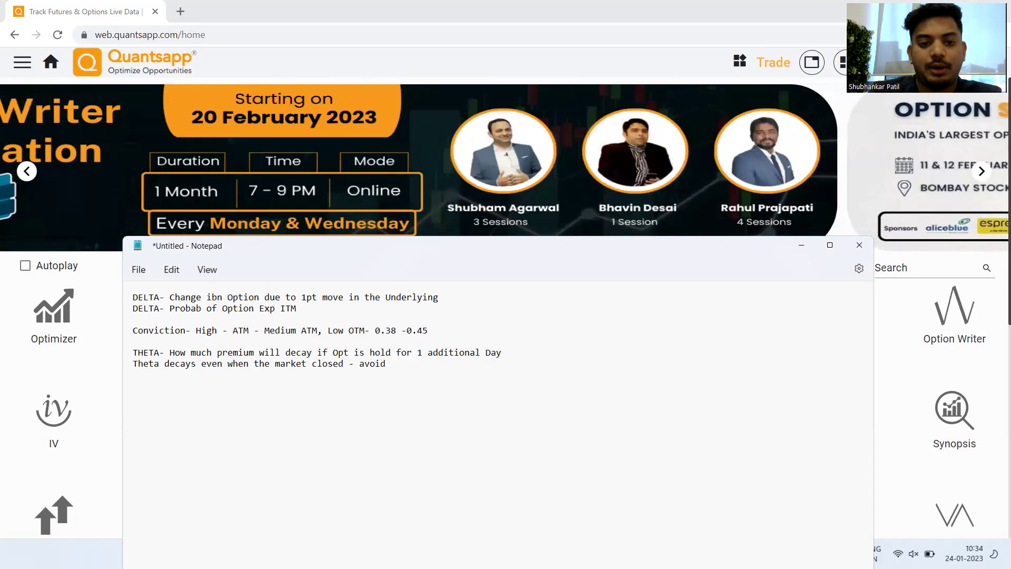
pyautogui.write('Buying trades ')
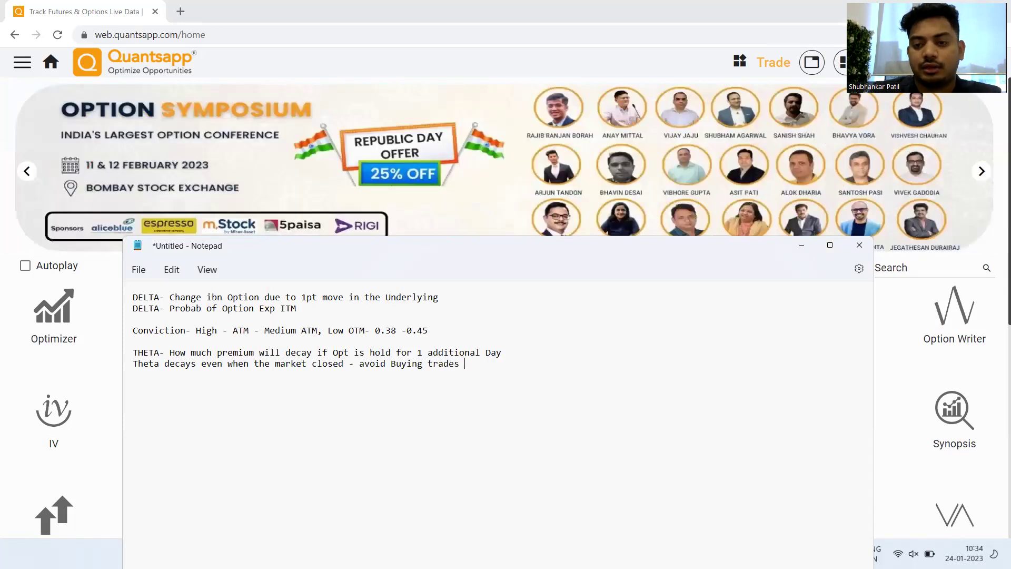
pyautogui.write('on Frid')
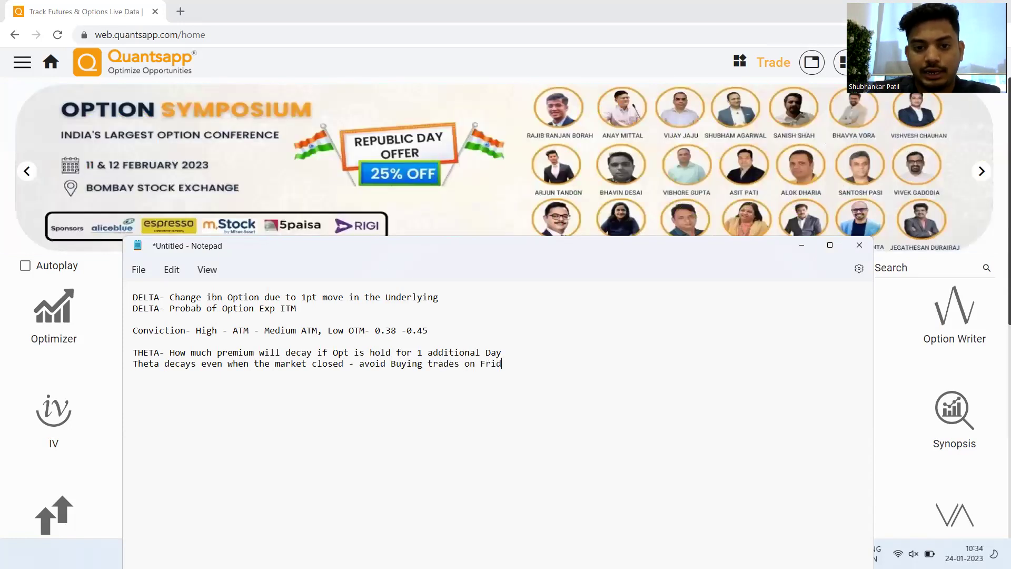
pyautogui.write('ay To ')
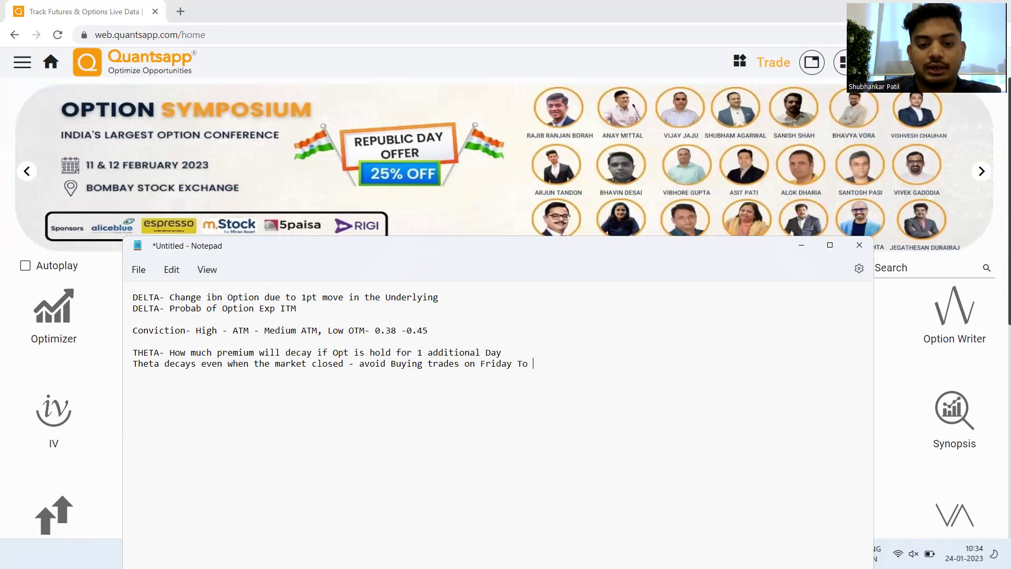
pyautogui.write('Carry it on Monday')
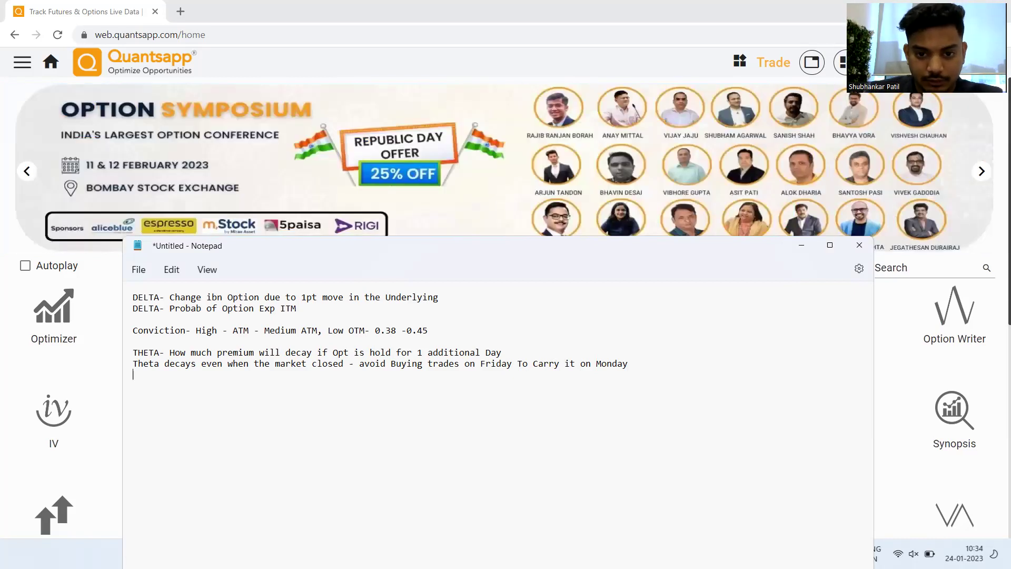
# Add the line 'Theta- Decays fast as we approach expiry (highest on Exp Day)'.
pyautogui.press('Return')
pyautogui.write('Theta-')
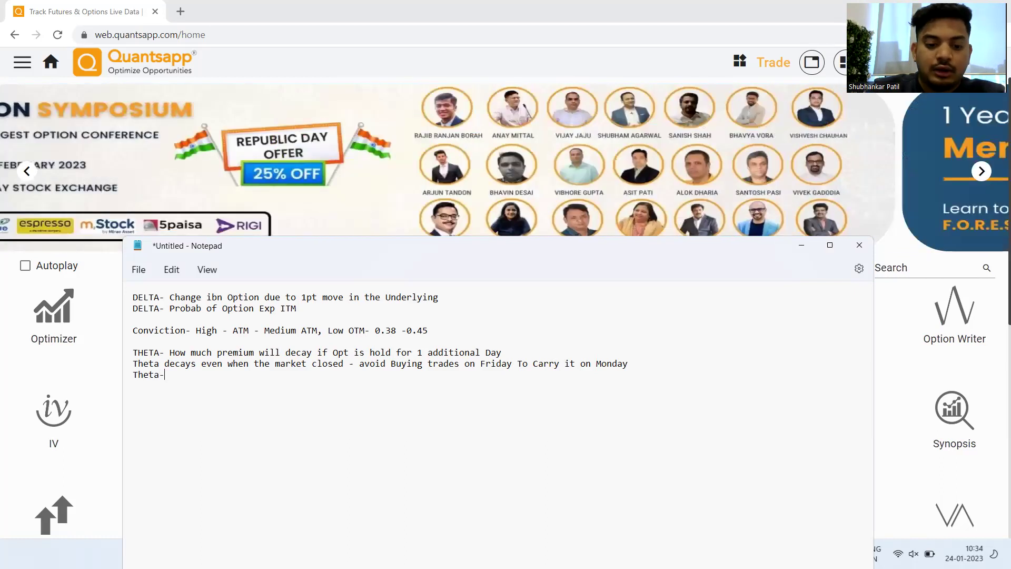
pyautogui.write(' Decays fa')
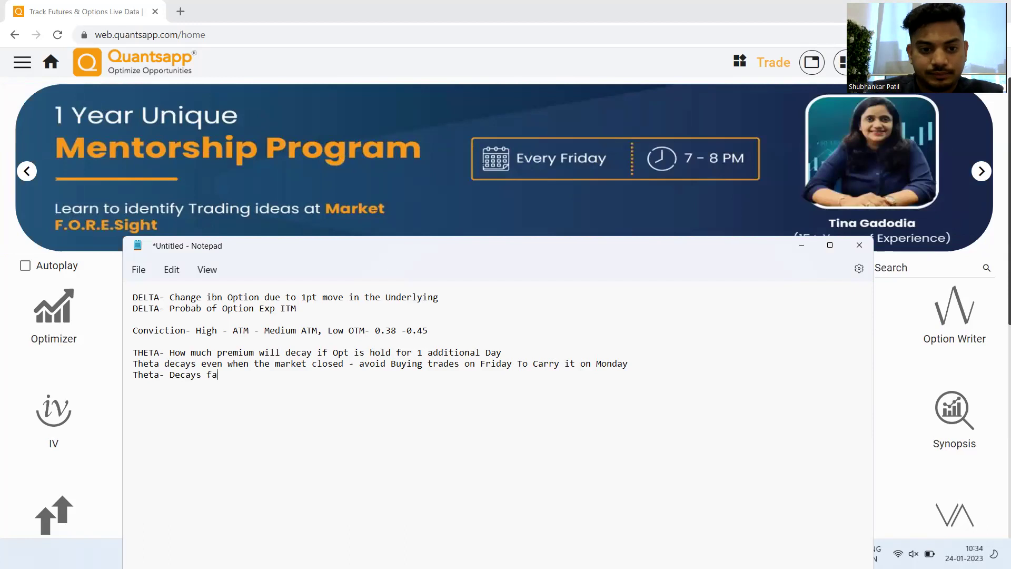
pyautogui.write('st as we appro')
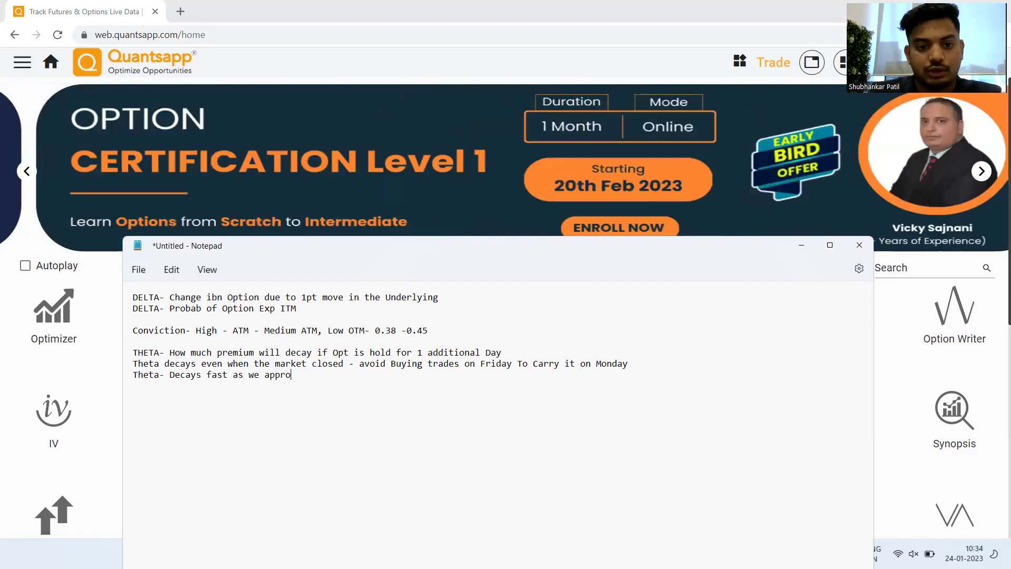
pyautogui.write('ach expiry (highest ')
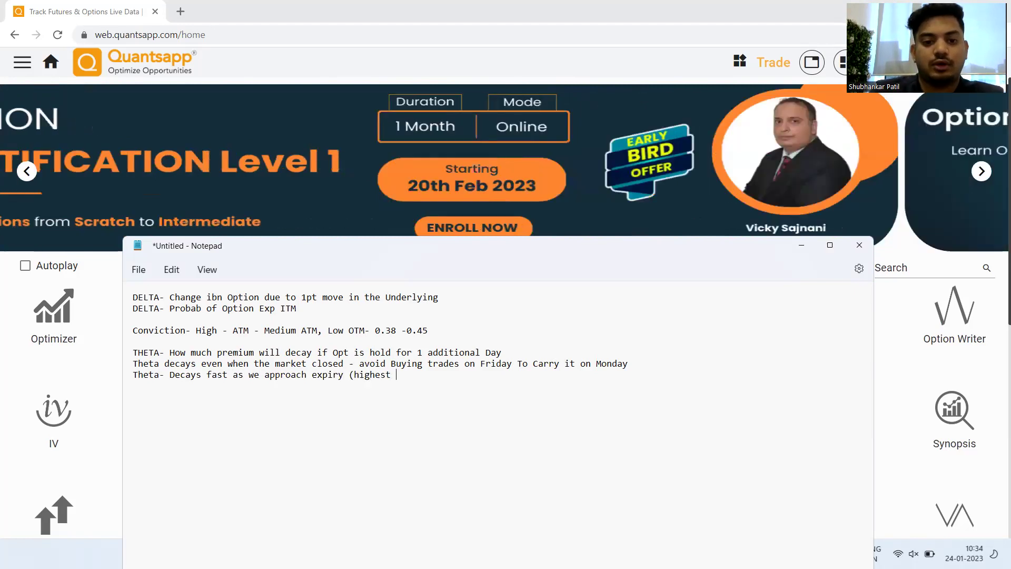
pyautogui.write('on Exp Day')
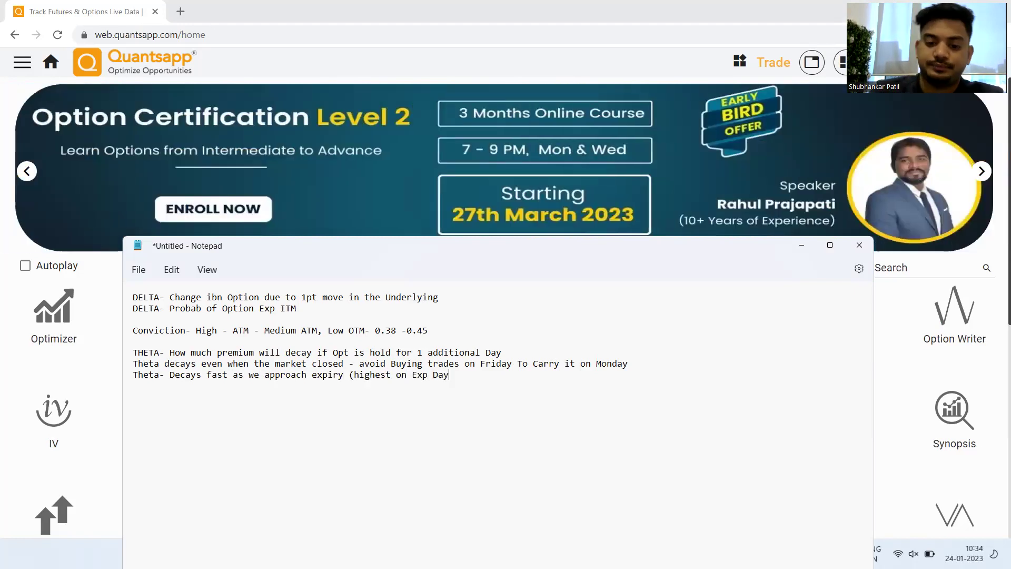
pyautogui.write(')')
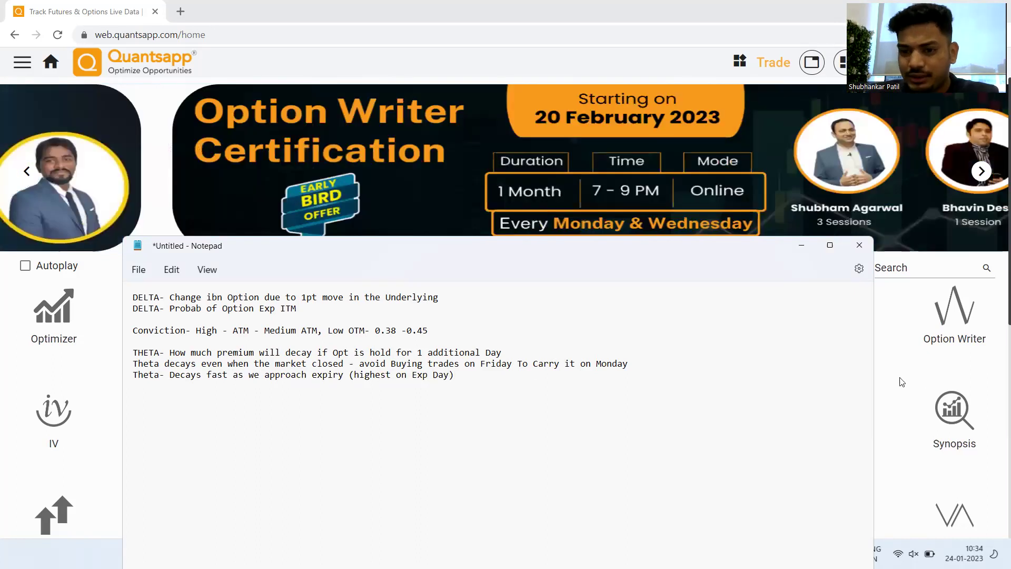
# Open the BANKNIFTY option chain and check the theta for strike 42900.
pyautogui.click(901, 383)
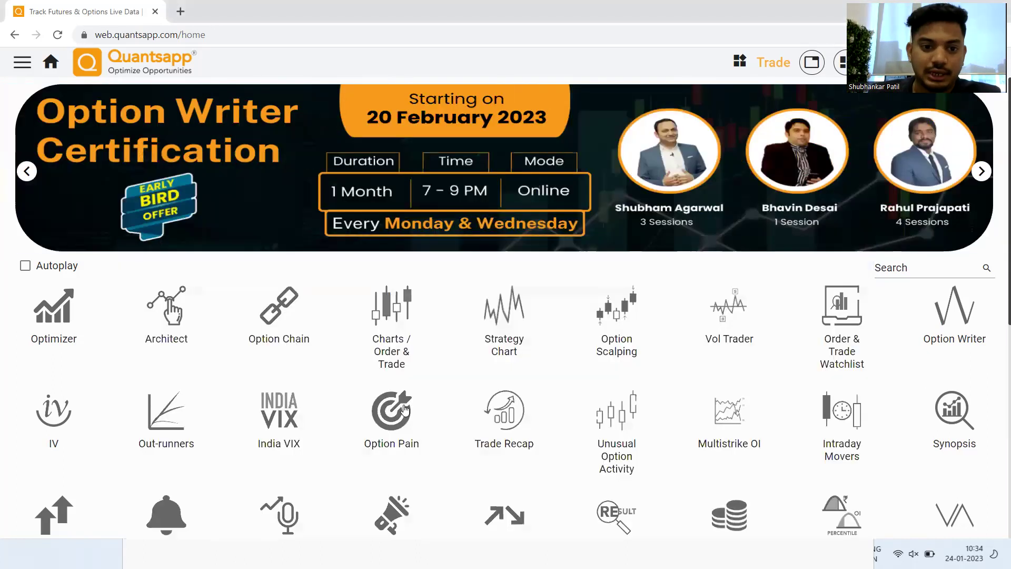
pyautogui.click(256, 327)
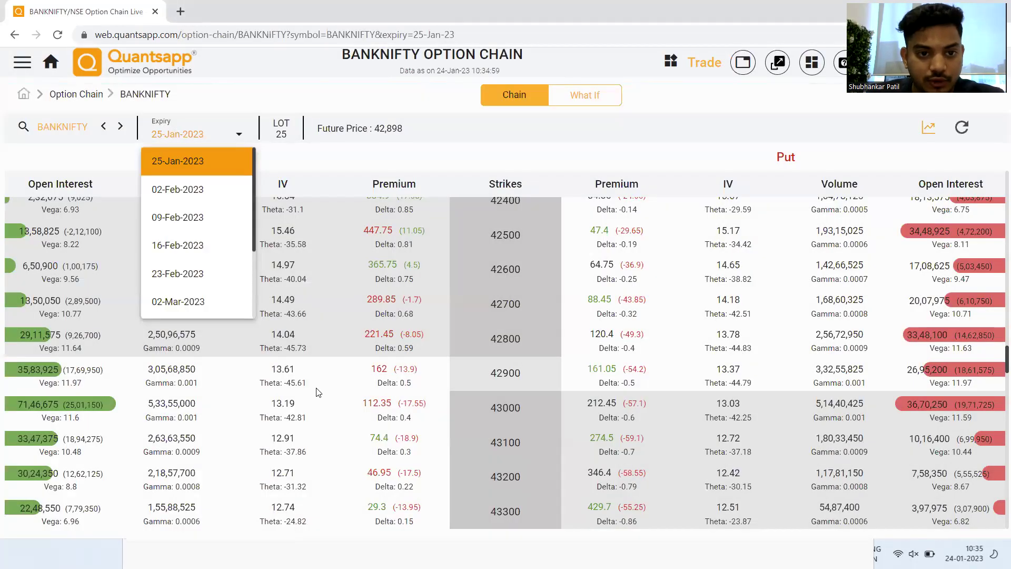
pyautogui.click(318, 391)
pyautogui.tripleClick(279, 383)
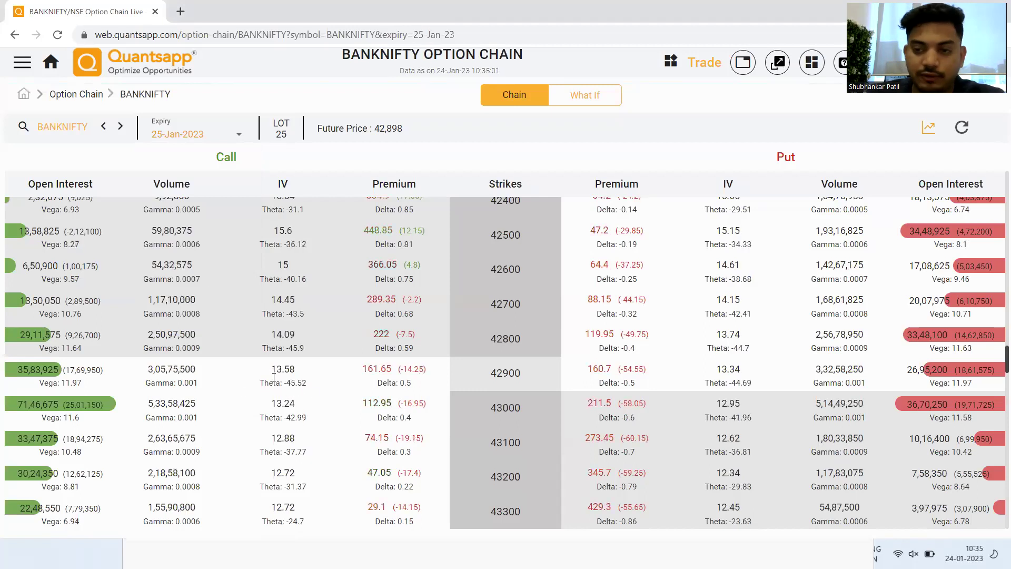
# Switch the chain's expiry to 09-Feb-2023, then 16-Feb-2023, and return home.
pyautogui.click(211, 131)
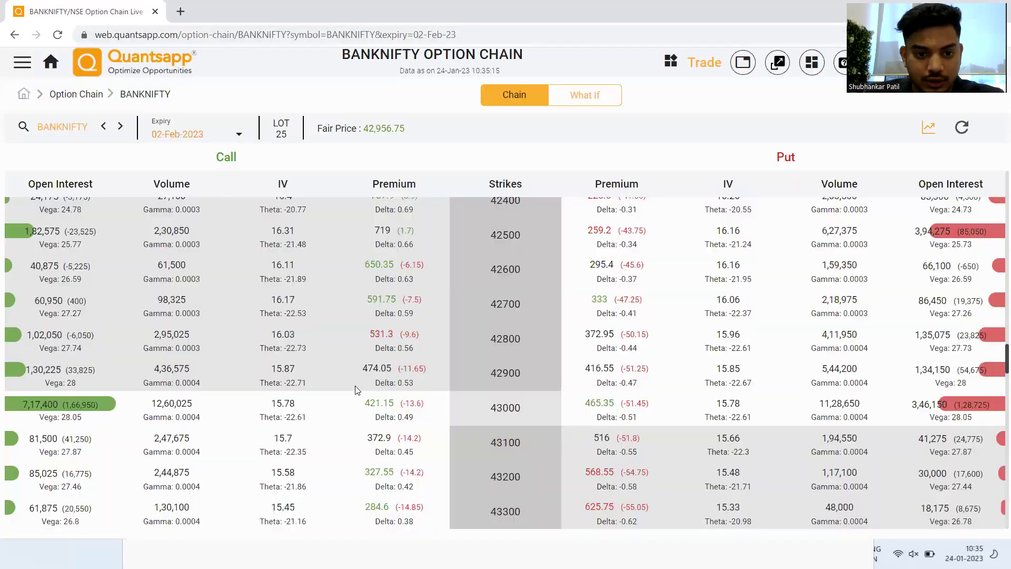
pyautogui.click(201, 137)
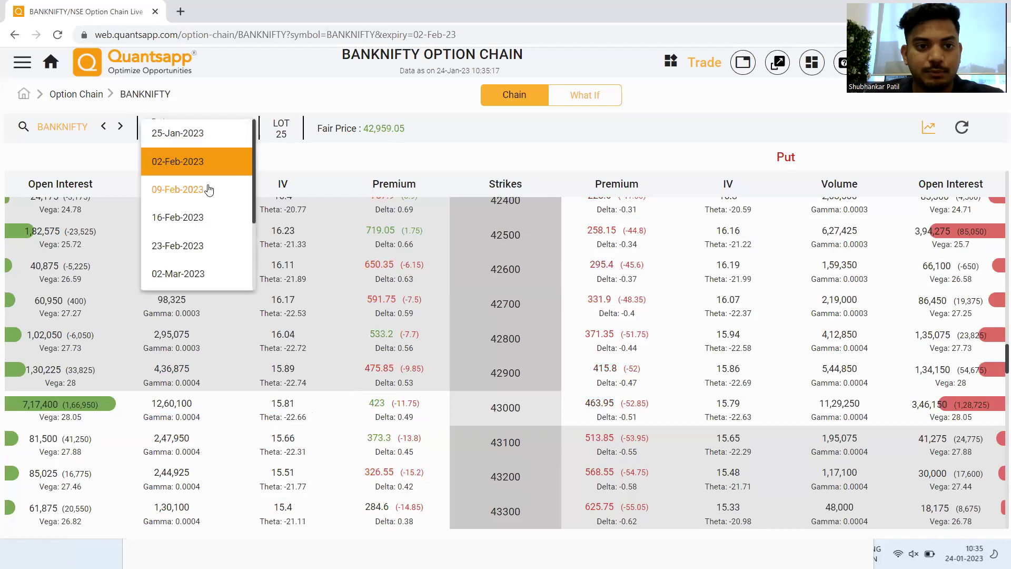
pyautogui.click(207, 189)
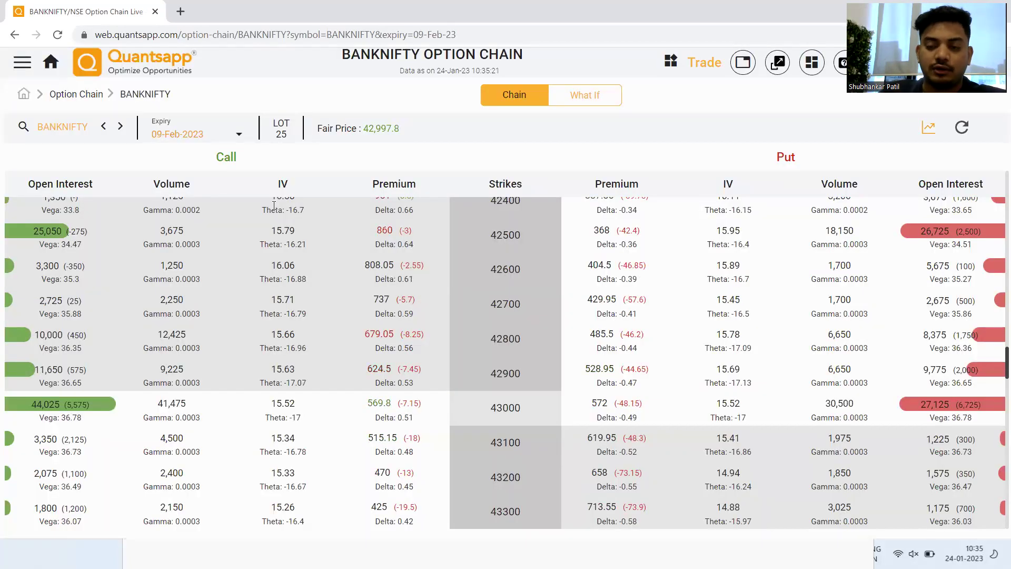
pyautogui.click(167, 138)
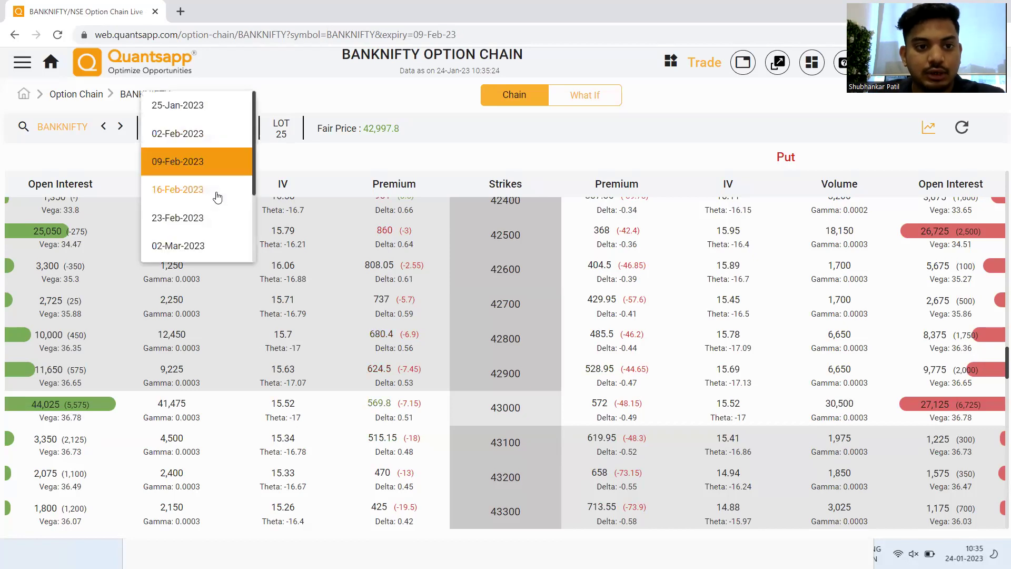
pyautogui.click(216, 192)
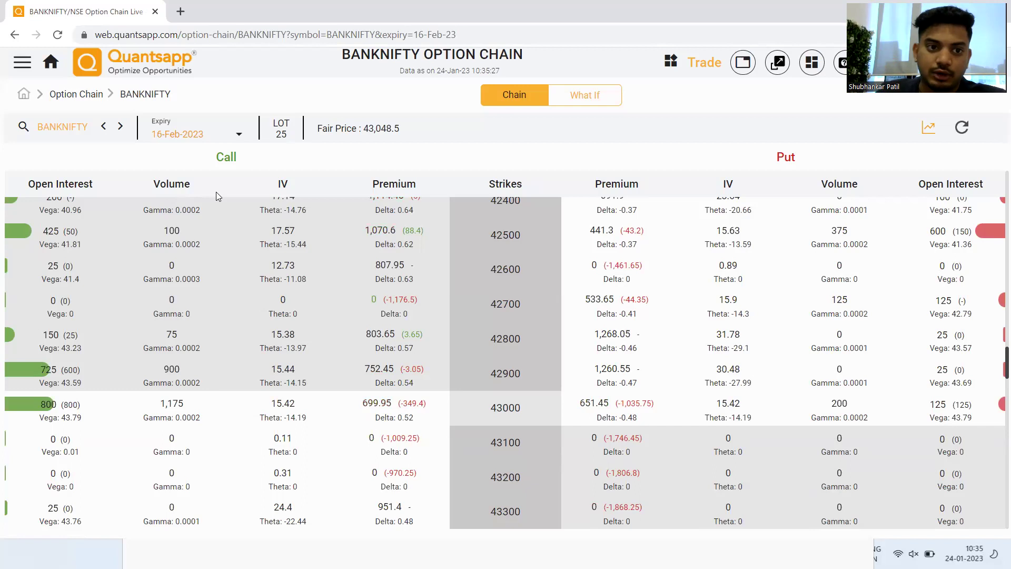
pyautogui.click(51, 61)
# Add the line 'If writing Theta benefits in closer Expiry'.
pyautogui.hotkey('alt', 'Tab')
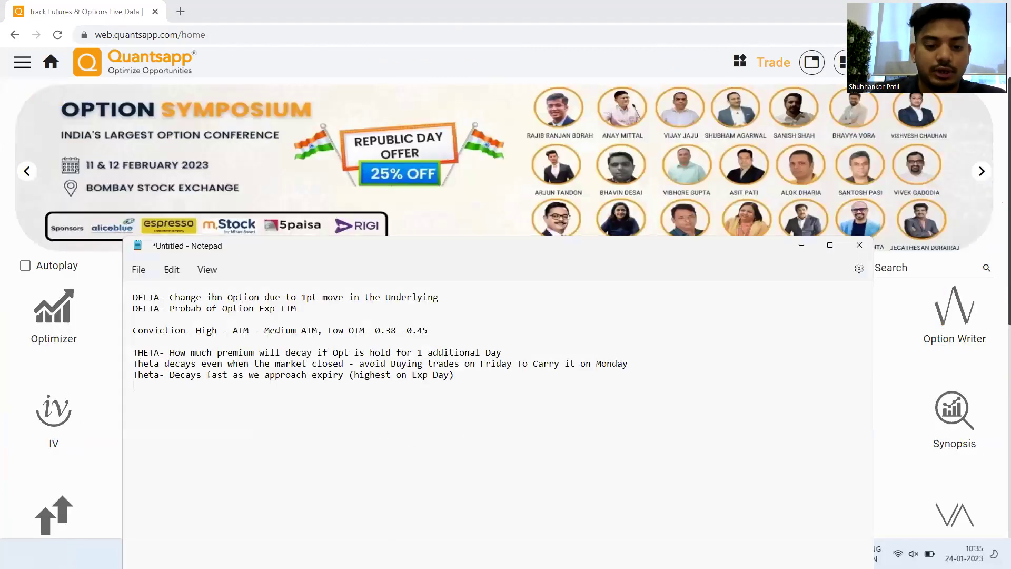
pyautogui.write('If wi')
pyautogui.write('iting Theta')
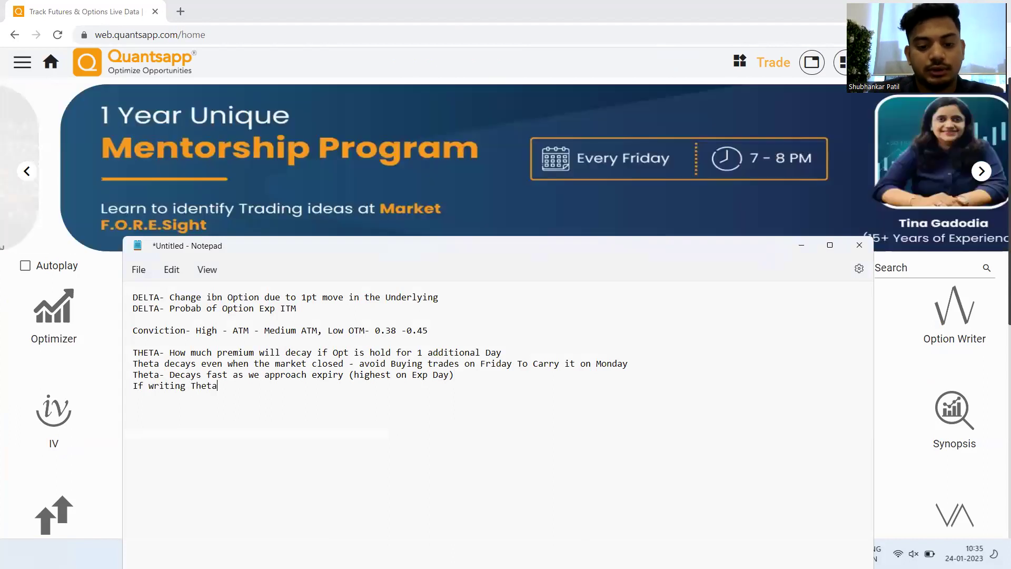
pyautogui.write(' benefits in closer E')
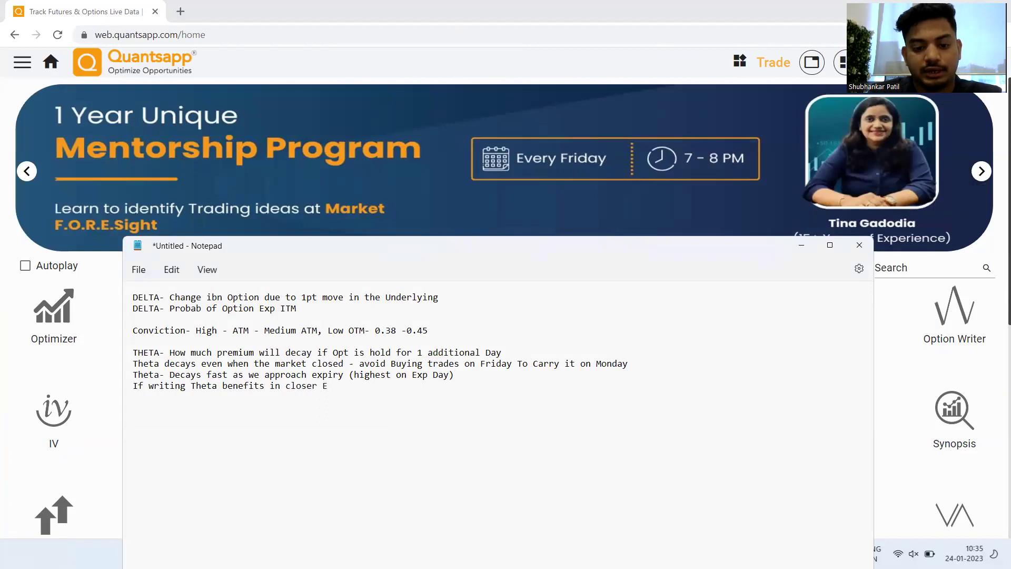
pyautogui.write('xpiry')
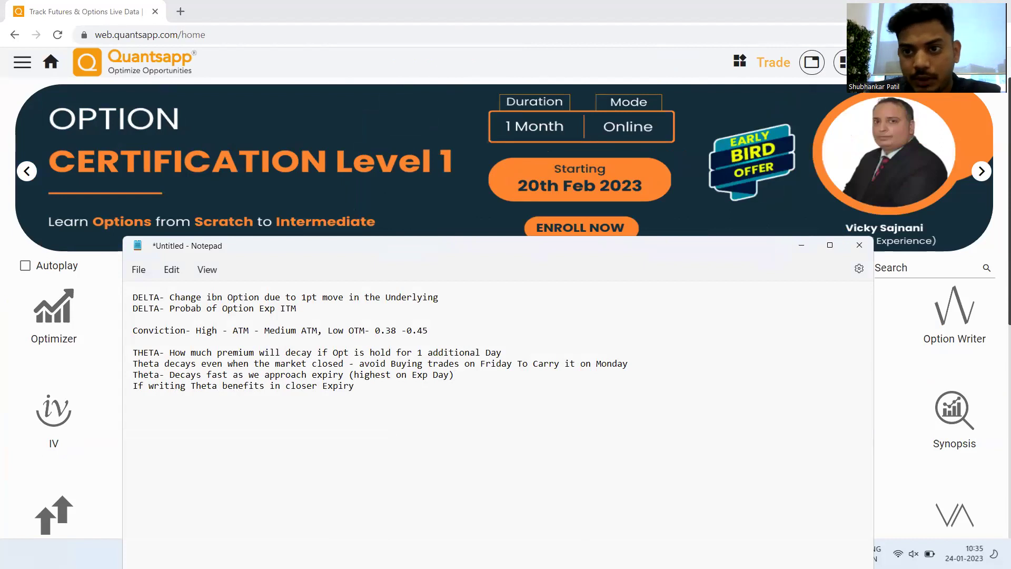
pyautogui.press('Return')
pyautogui.press('Return')
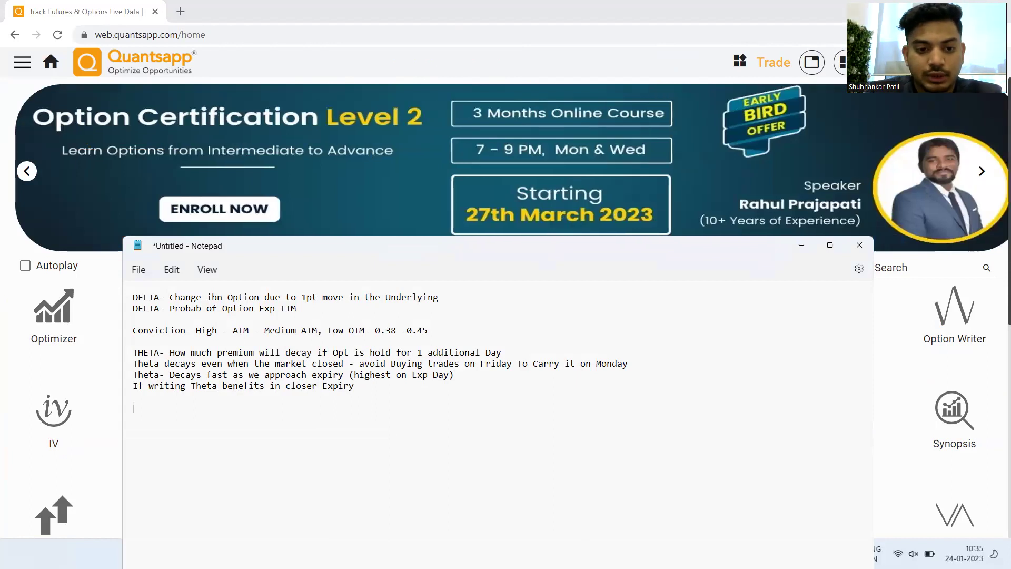
# Add the line 'Buy Far Month/Week Option & Sell Current Month/Week'.
pyautogui.write('Buy C')
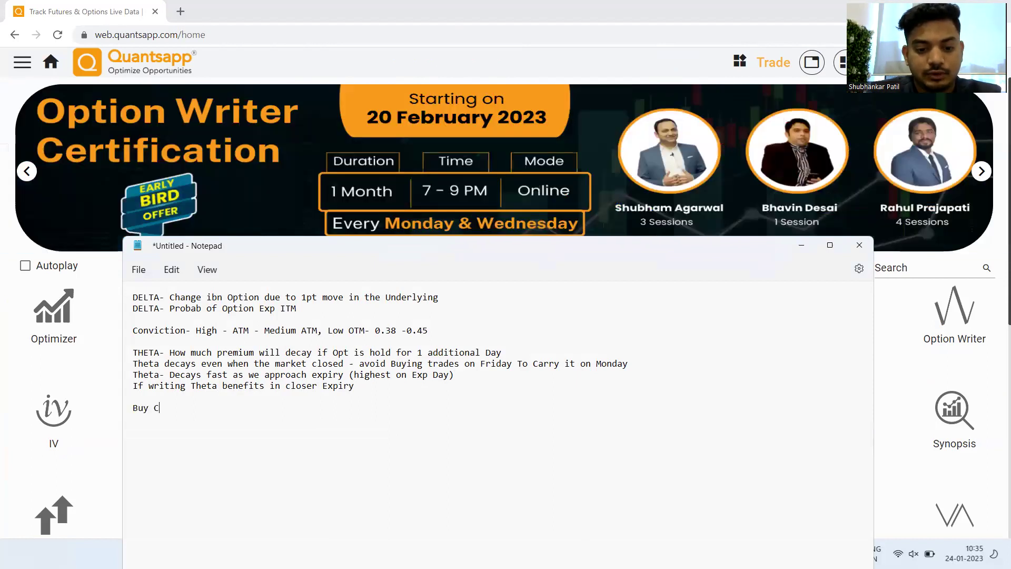
pyautogui.press('BackSpace')
pyautogui.write('Far Mont')
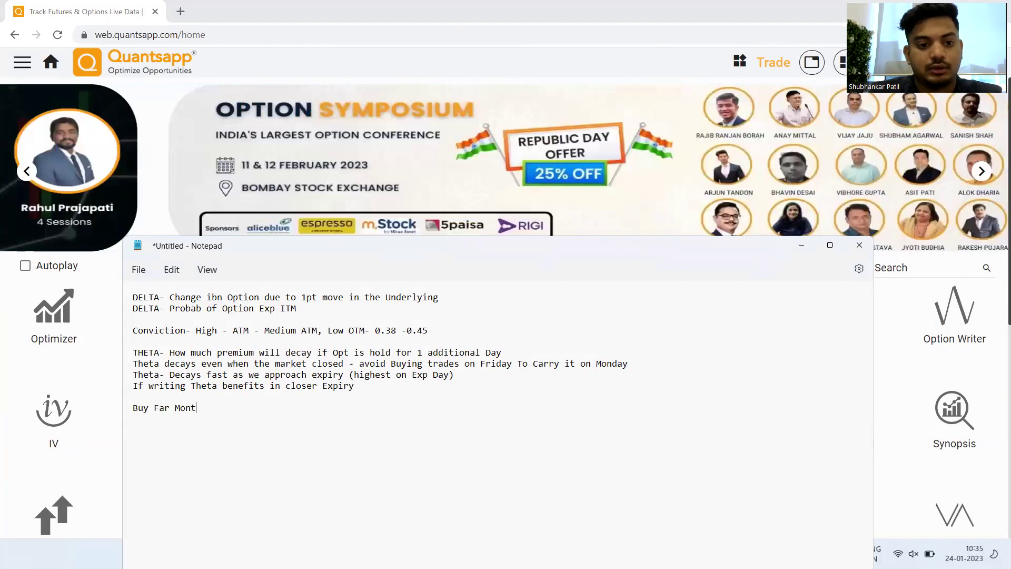
pyautogui.write('h Option')
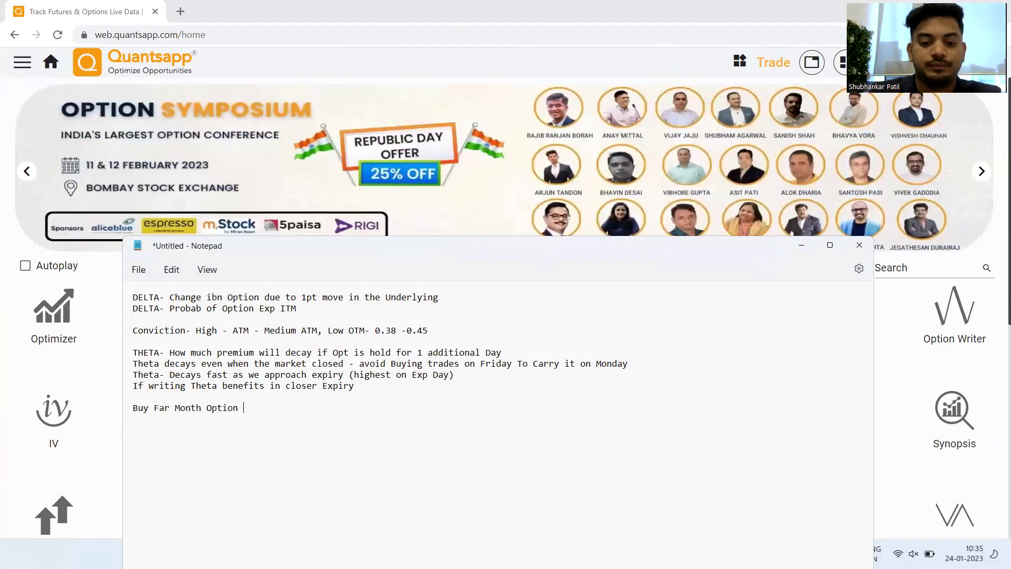
pyautogui.write(' & Sell C')
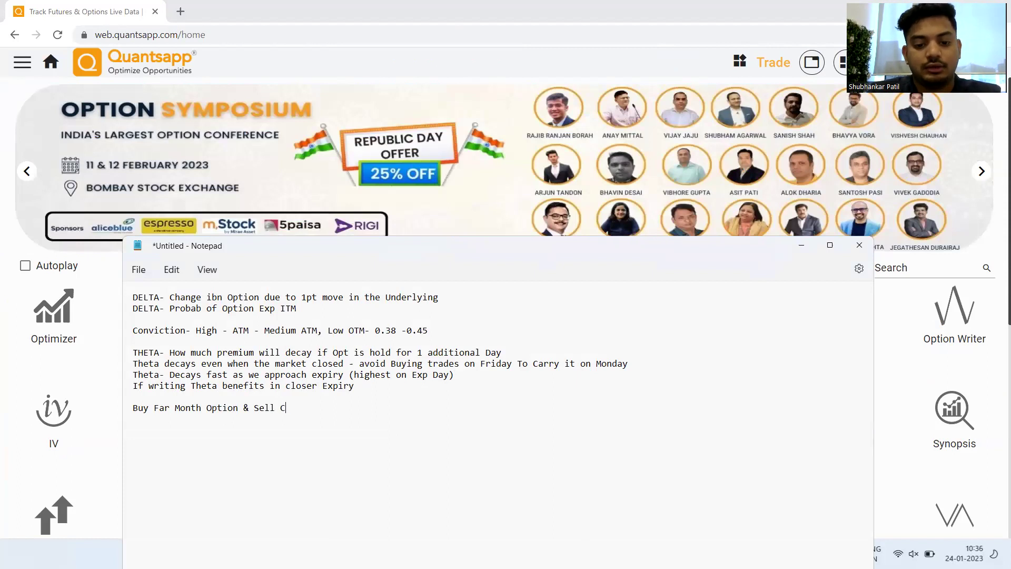
pyautogui.write('urrent Mon')
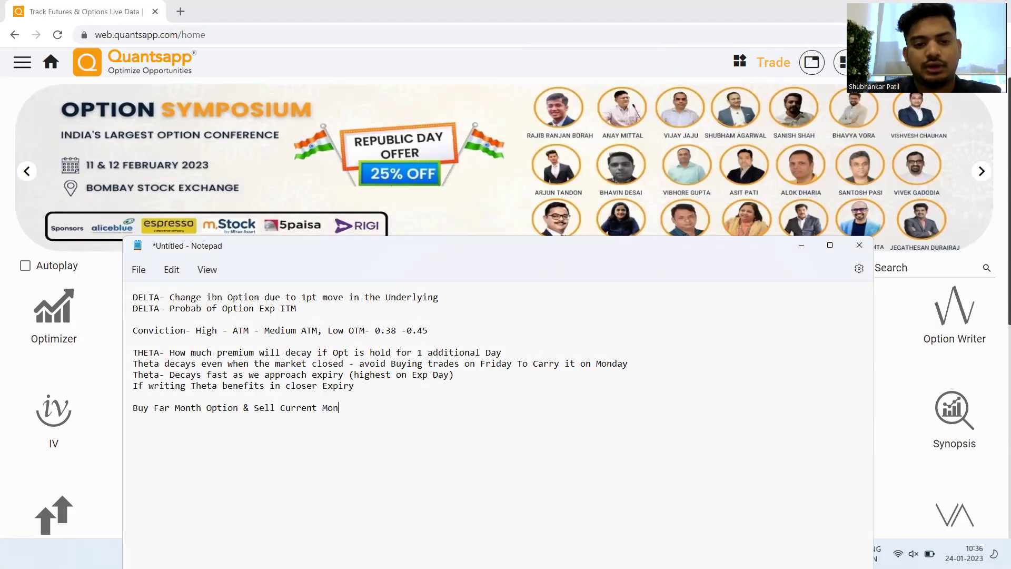
pyautogui.write('th')
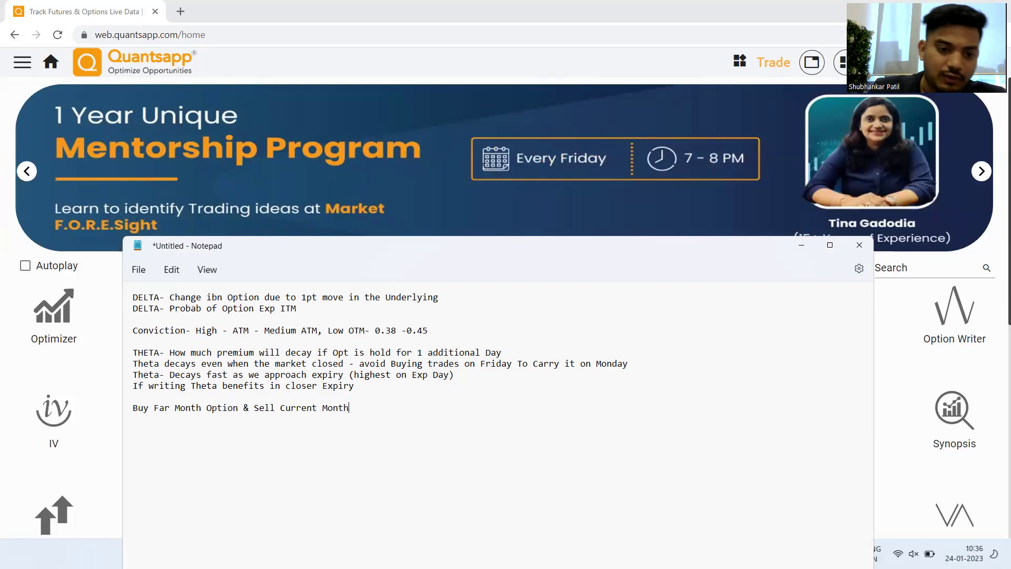
pyautogui.click(201, 407)
pyautogui.write('/Week')
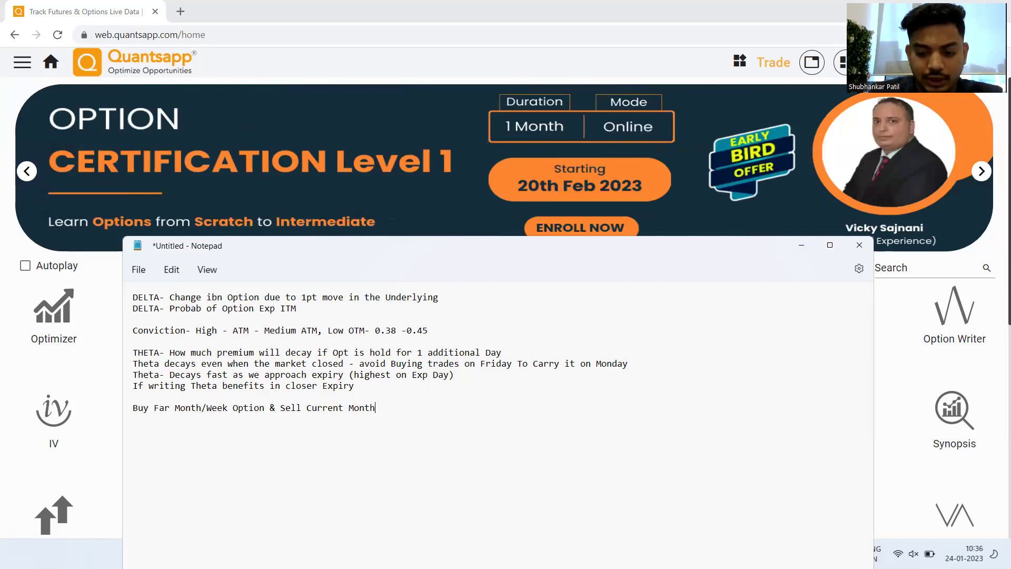
pyautogui.write('/Week')
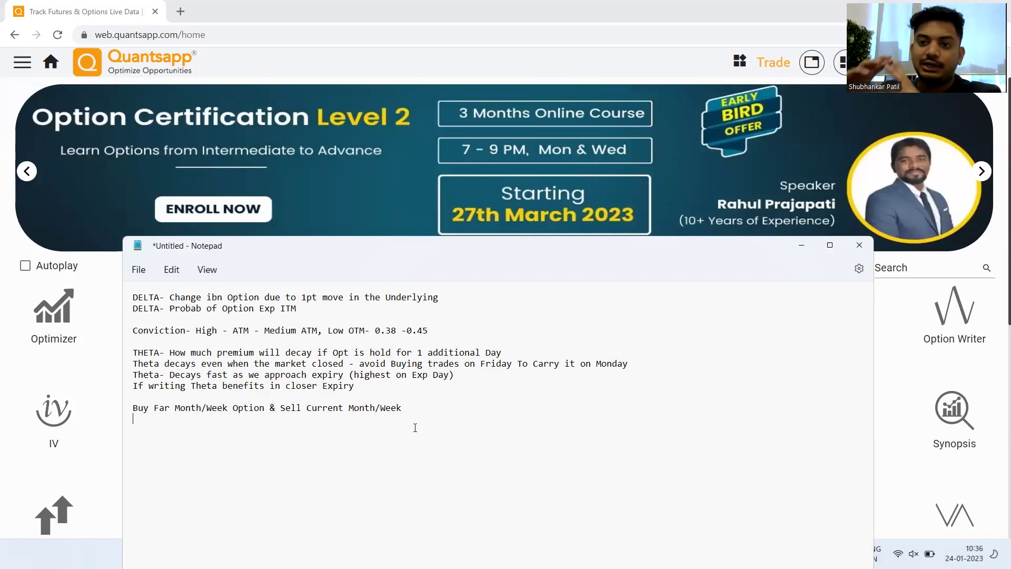
pyautogui.press('Return')
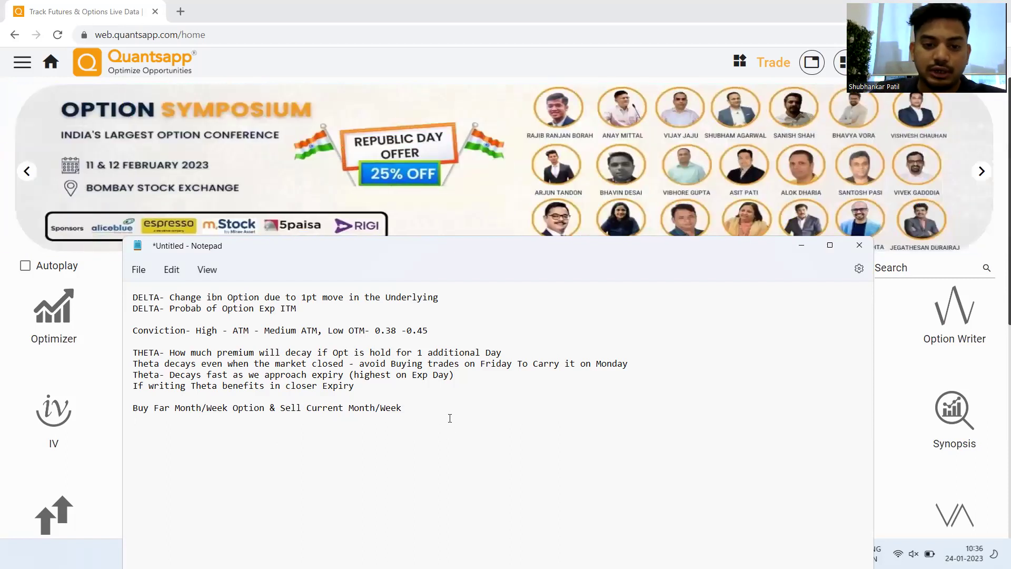
# Label it Calendar Spreads and add 'Vega- It shows how much Implied would affect our Option'.
pyautogui.write('Calendar Spreads  ')
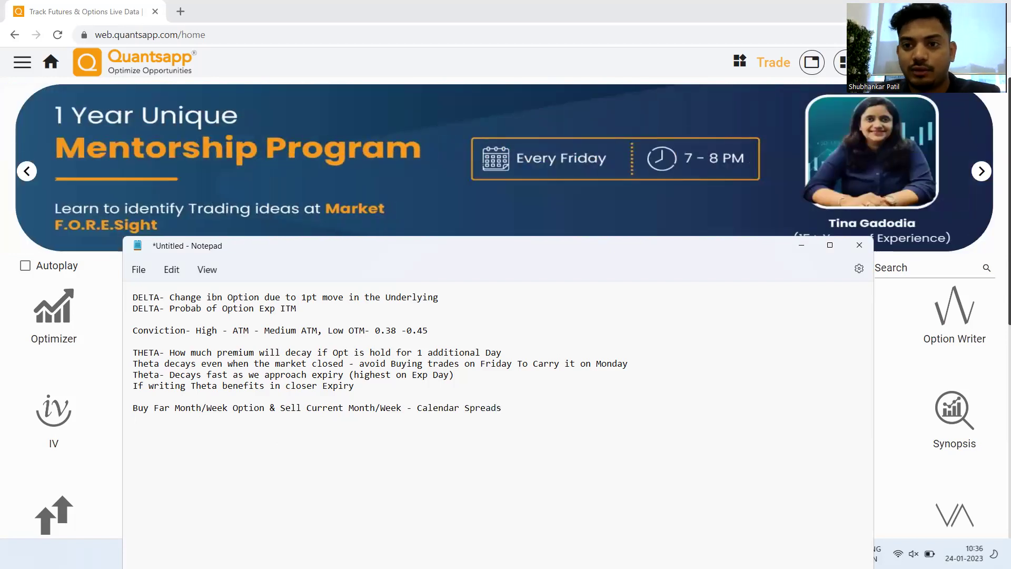
pyautogui.write('Vega')
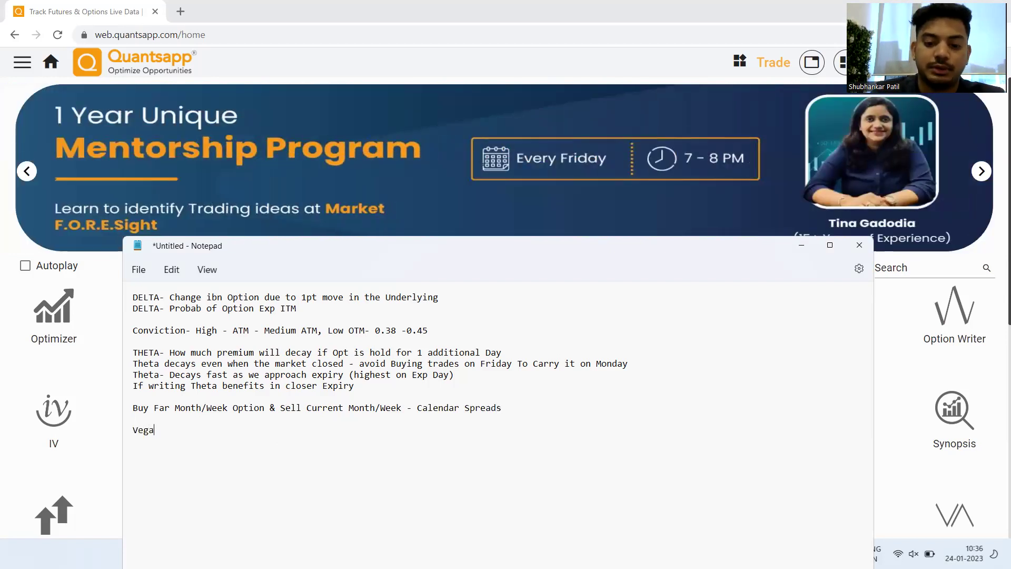
pyautogui.write('-')
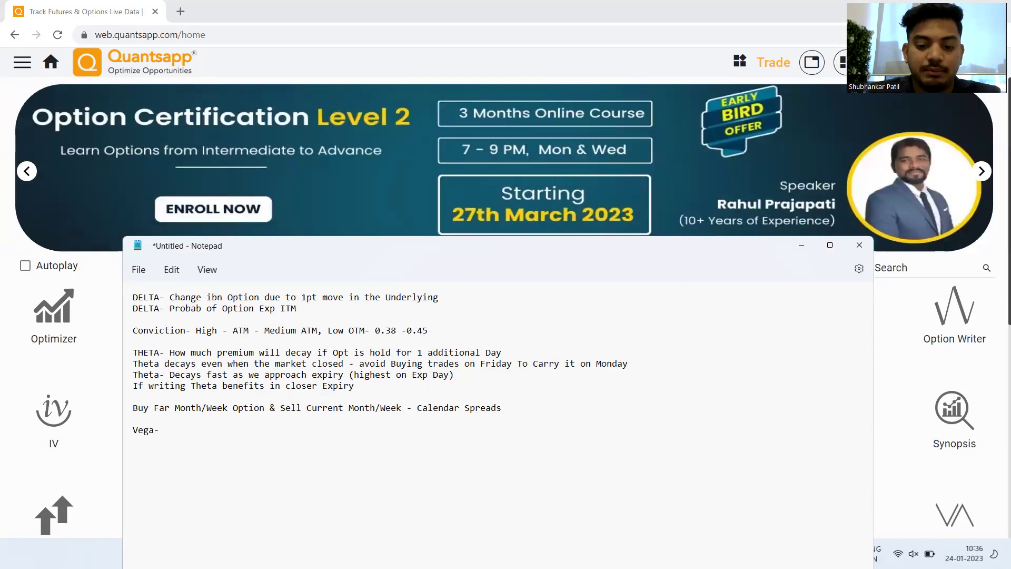
pyautogui.write('It shows how ')
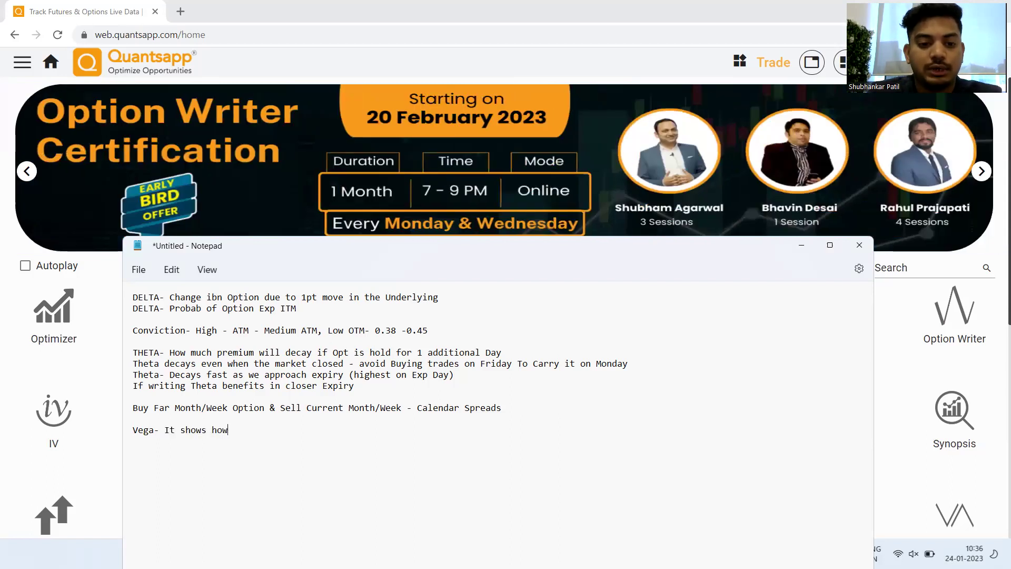
pyautogui.write('much I')
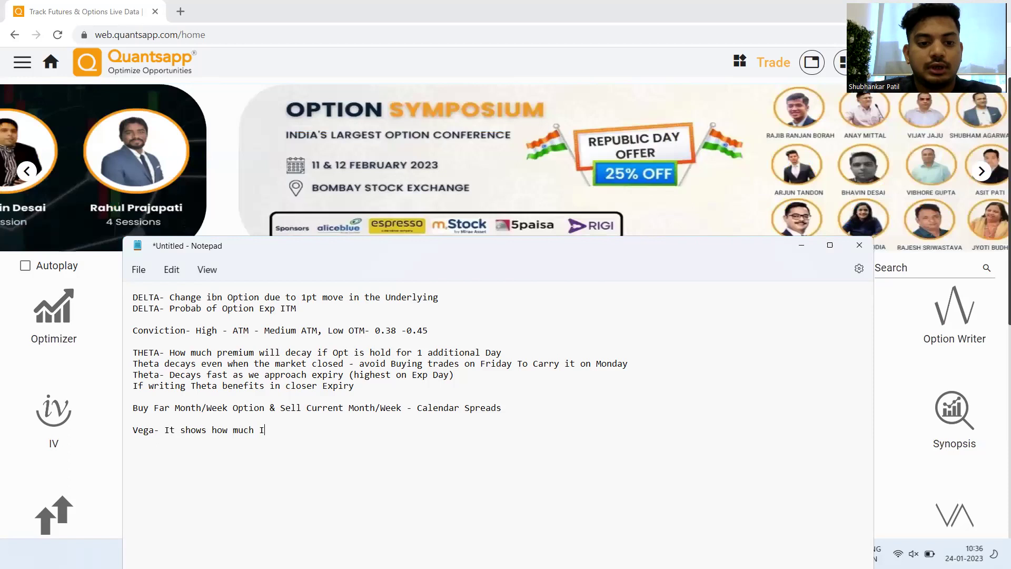
pyautogui.write('mplied would affect our Option')
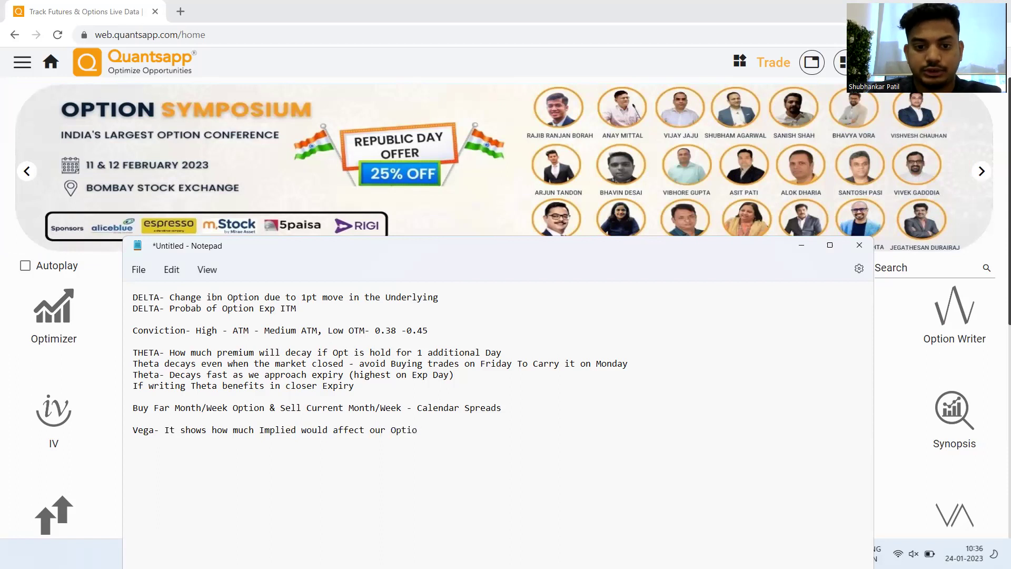
pyautogui.press('Return')
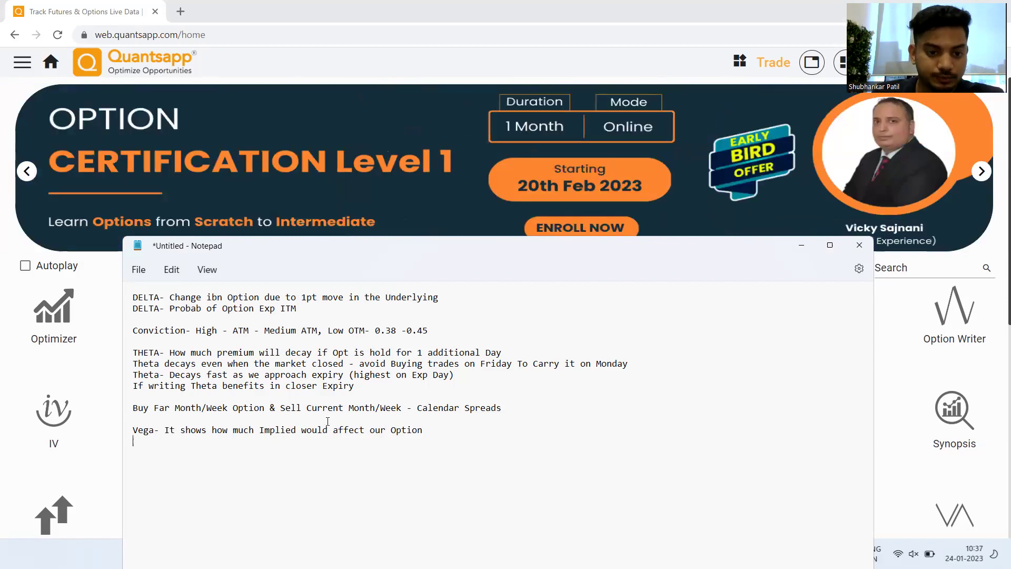
pyautogui.click(112, 416)
# Calculate NIFTY option Greeks for the 02-Feb-23 expiry at 10% volatility.
pyautogui.click(904, 268)
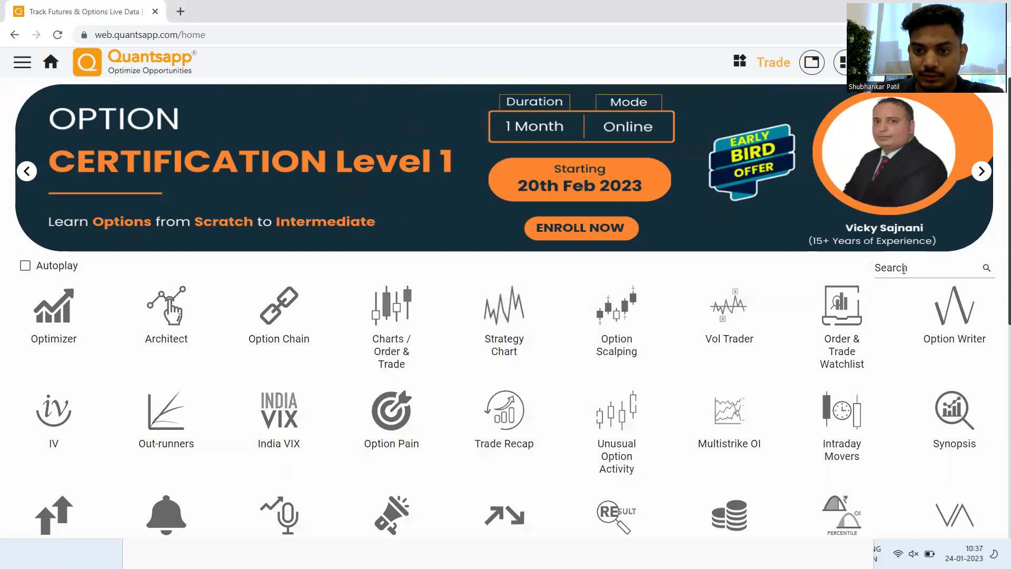
pyautogui.write('cal')
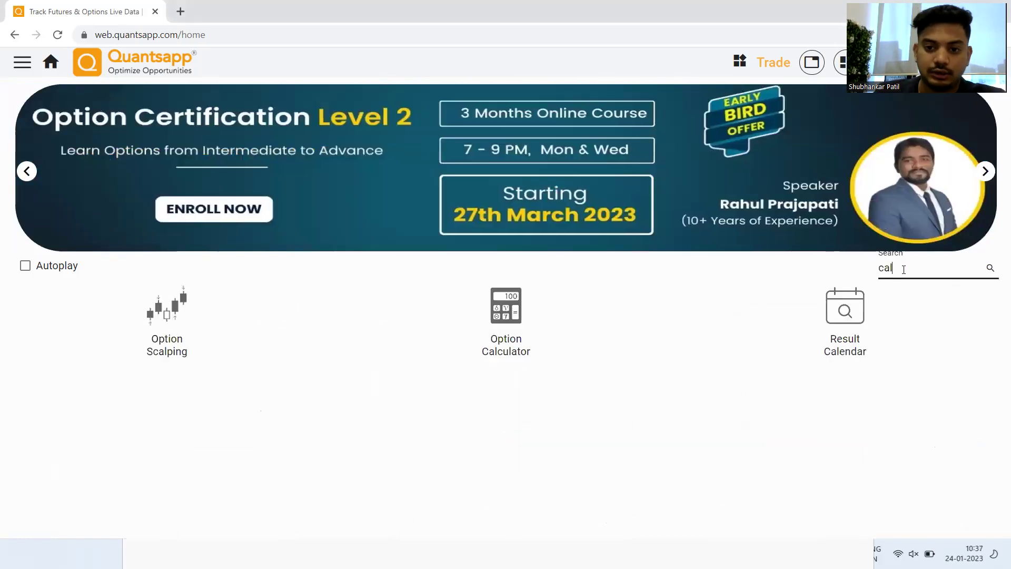
pyautogui.click(507, 344)
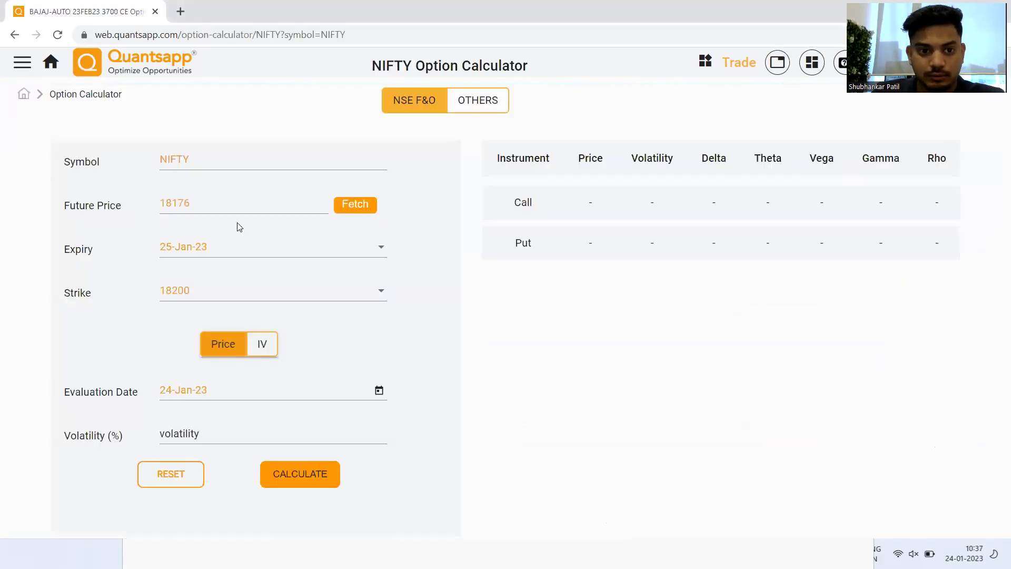
pyautogui.click(184, 159)
pyautogui.doubleClick(184, 160)
pyautogui.write('NIFTY')
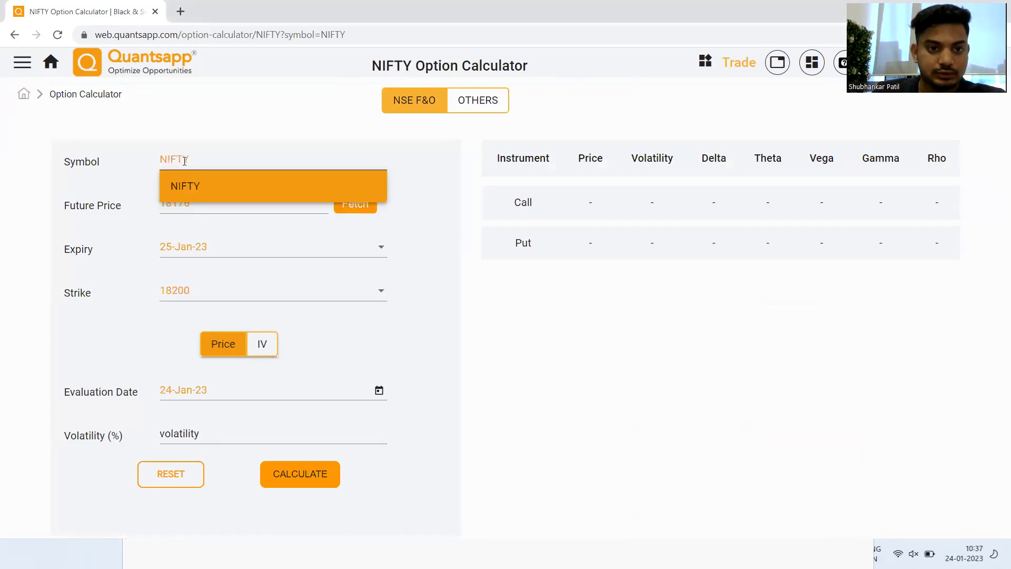
pyautogui.click(195, 187)
pyautogui.click(205, 249)
pyautogui.click(238, 314)
pyautogui.click(190, 431)
pyautogui.write('10')
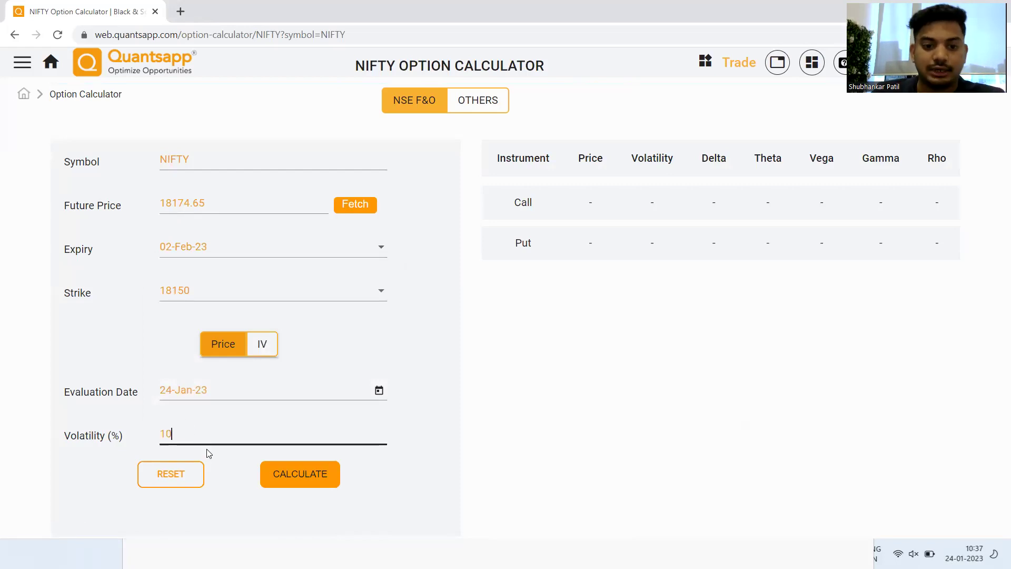
pyautogui.click(295, 473)
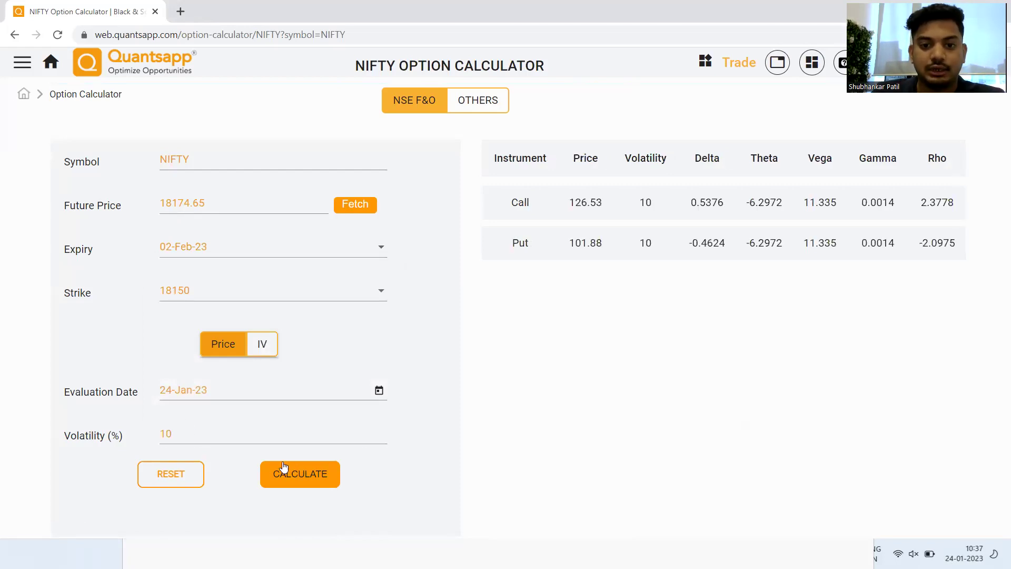
# Review the results: Vega 11.335, call price 126.53, put price 101.88.
pyautogui.doubleClick(823, 201)
pyautogui.doubleClick(820, 243)
pyautogui.doubleClick(810, 202)
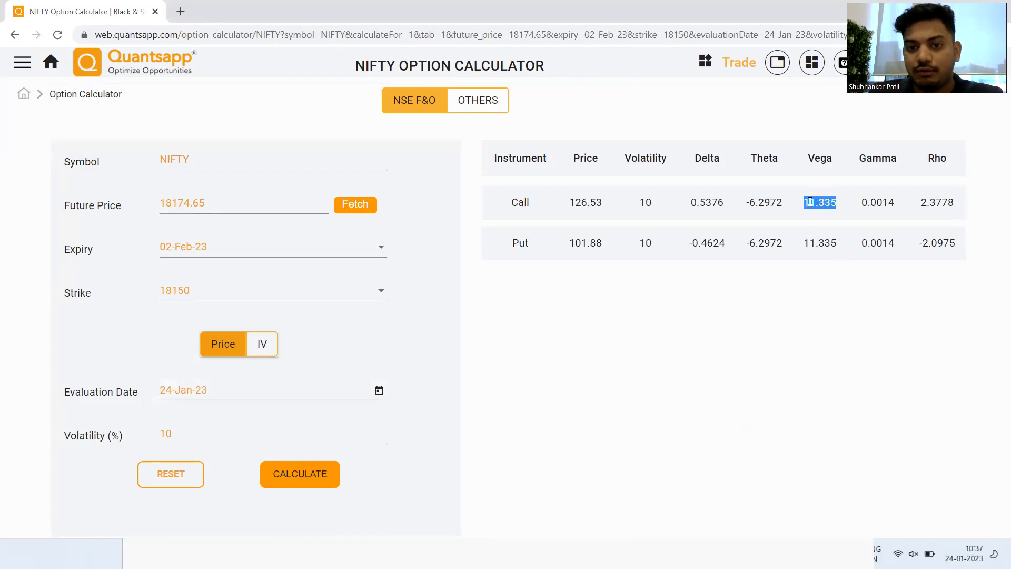
pyautogui.click(202, 437)
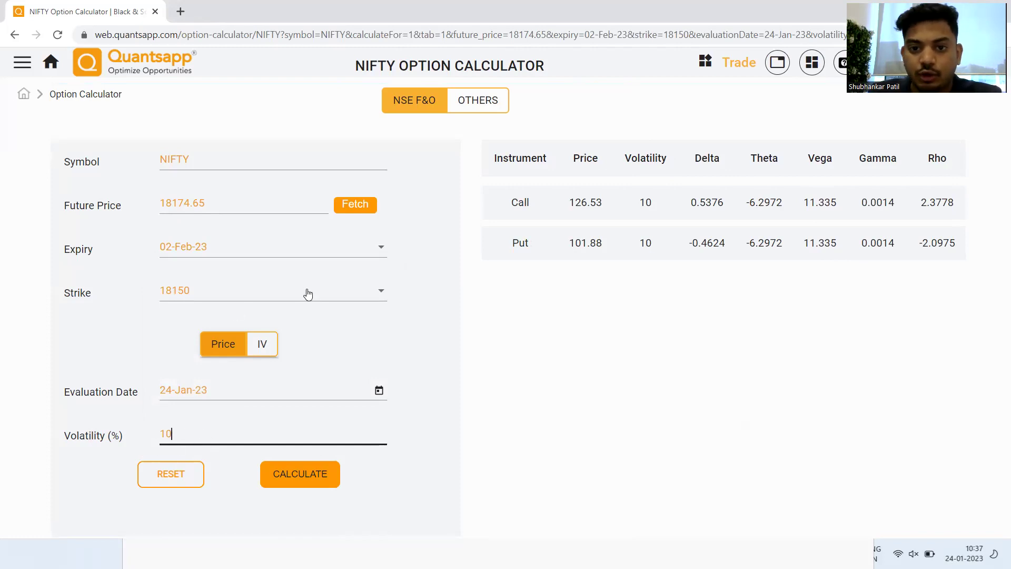
pyautogui.doubleClick(603, 216)
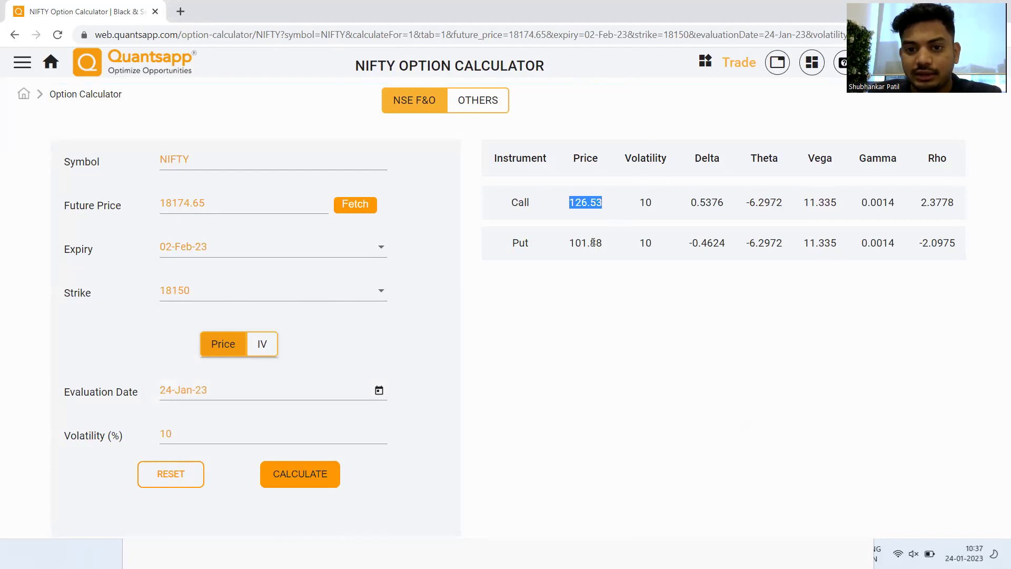
pyautogui.doubleClick(595, 243)
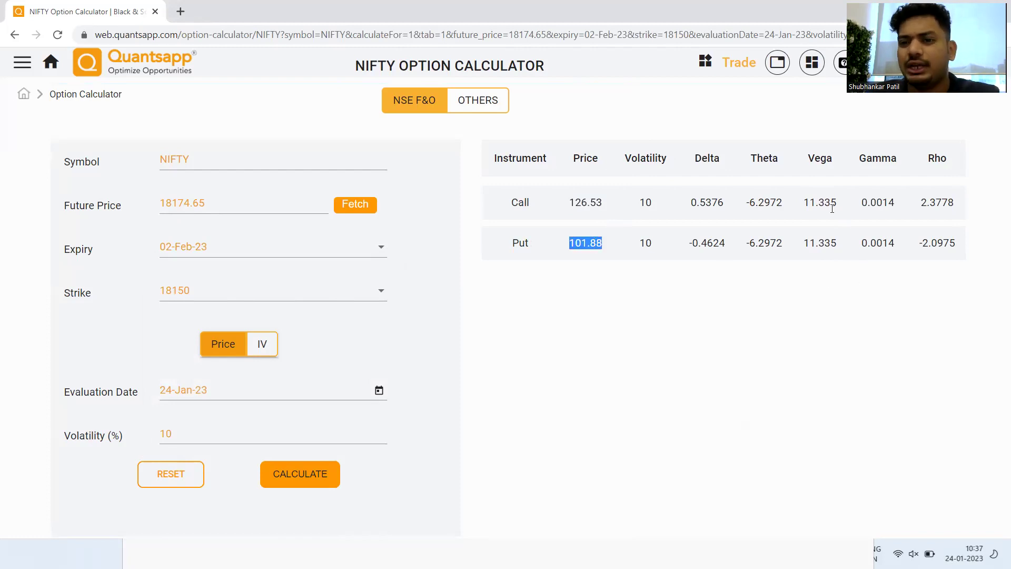
pyautogui.doubleClick(821, 245)
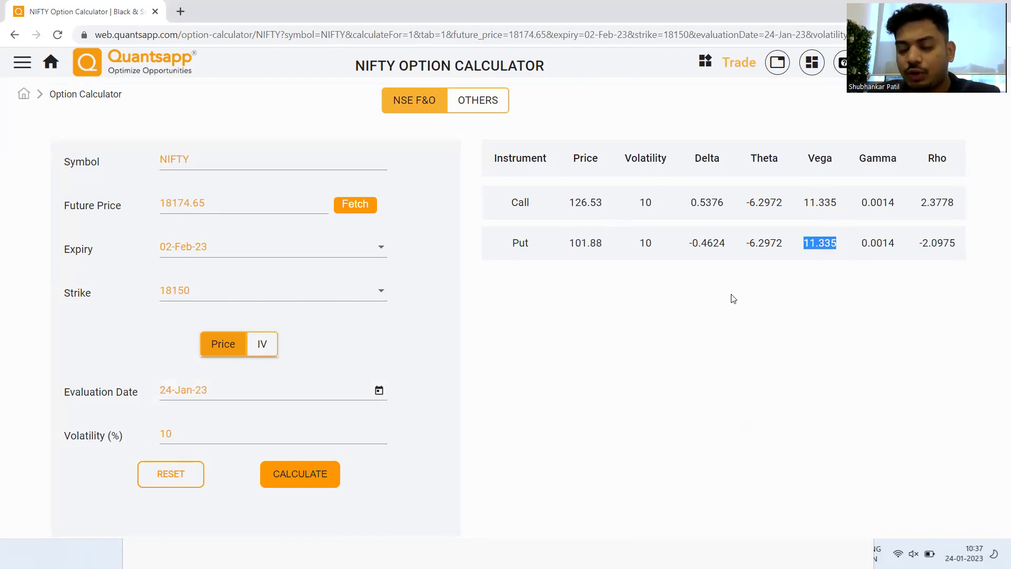
# Recalculate at 11% volatility (put 113.21), then start a new line in Notepad.
pyautogui.click(210, 433)
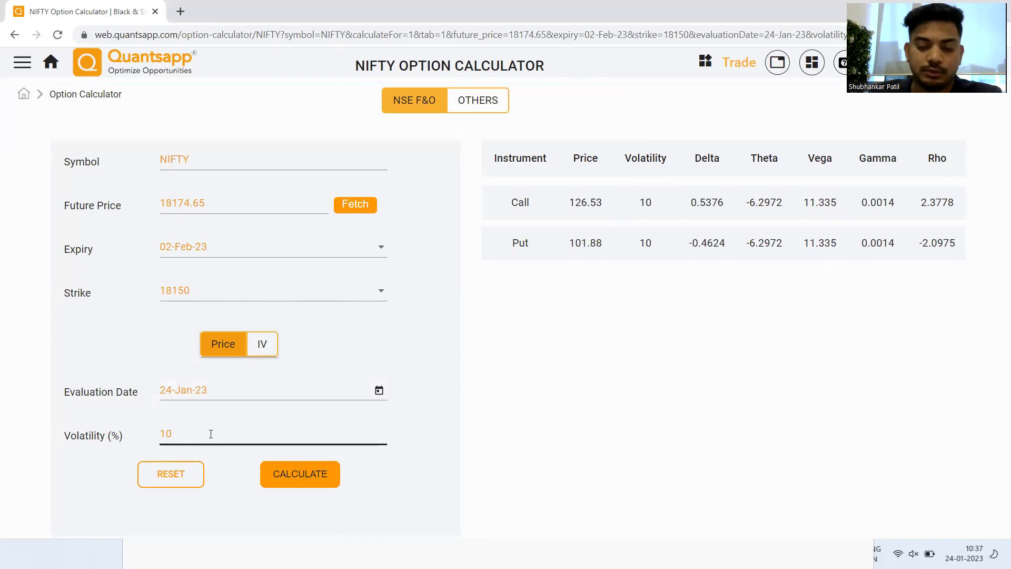
pyautogui.press('BackSpace')
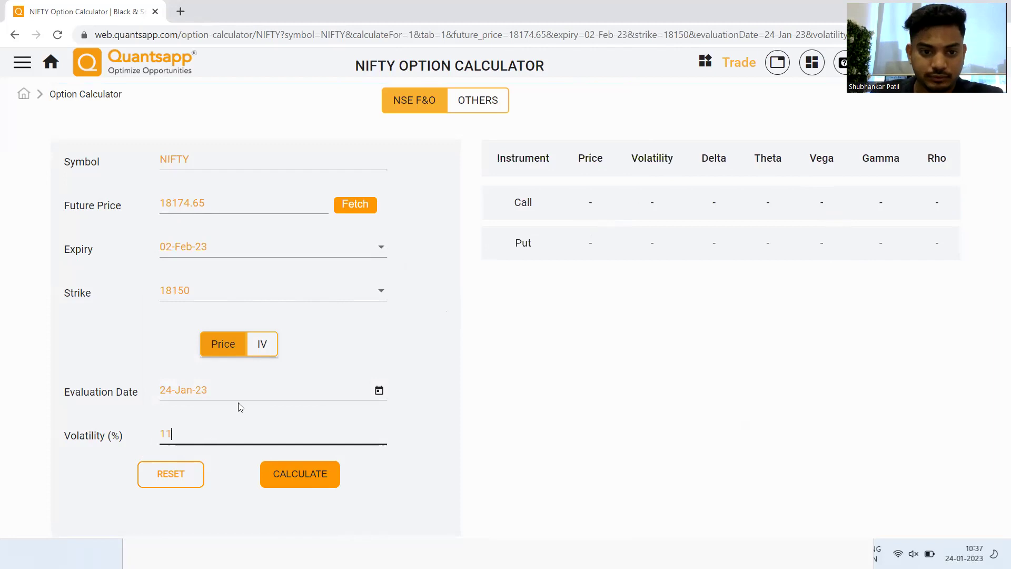
pyautogui.click(313, 484)
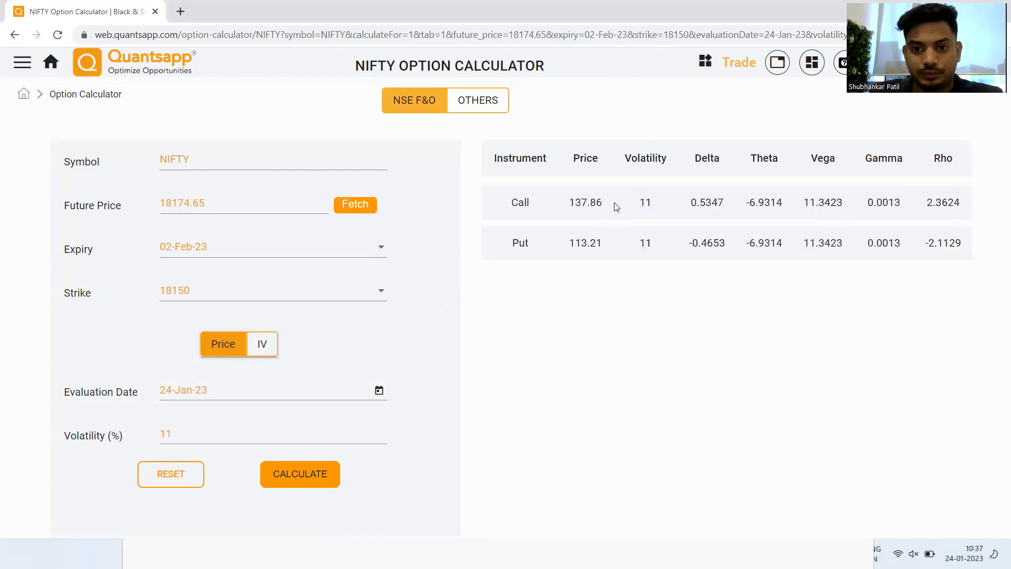
pyautogui.doubleClick(599, 247)
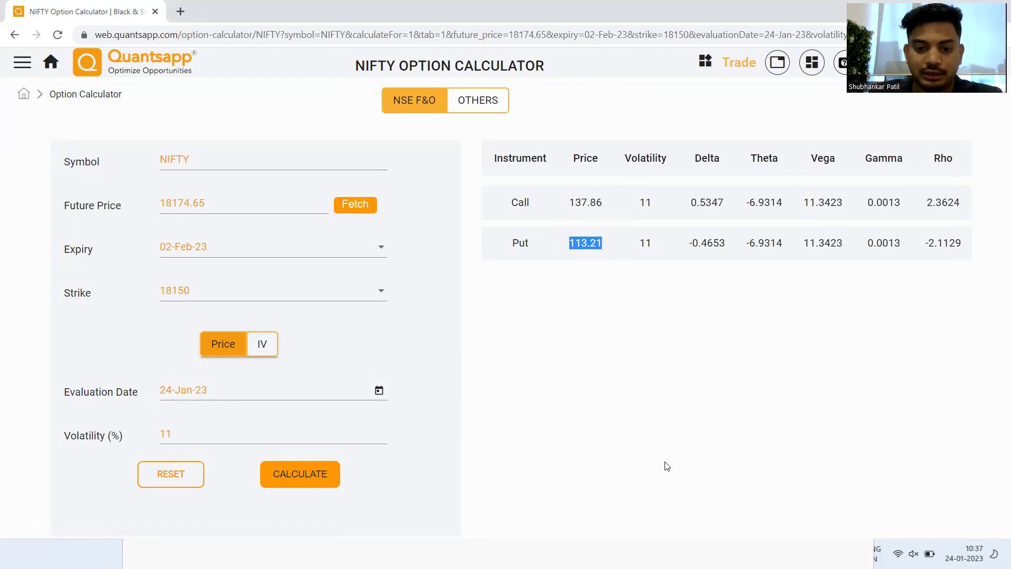
pyautogui.click(527, 557)
pyautogui.press('Return')
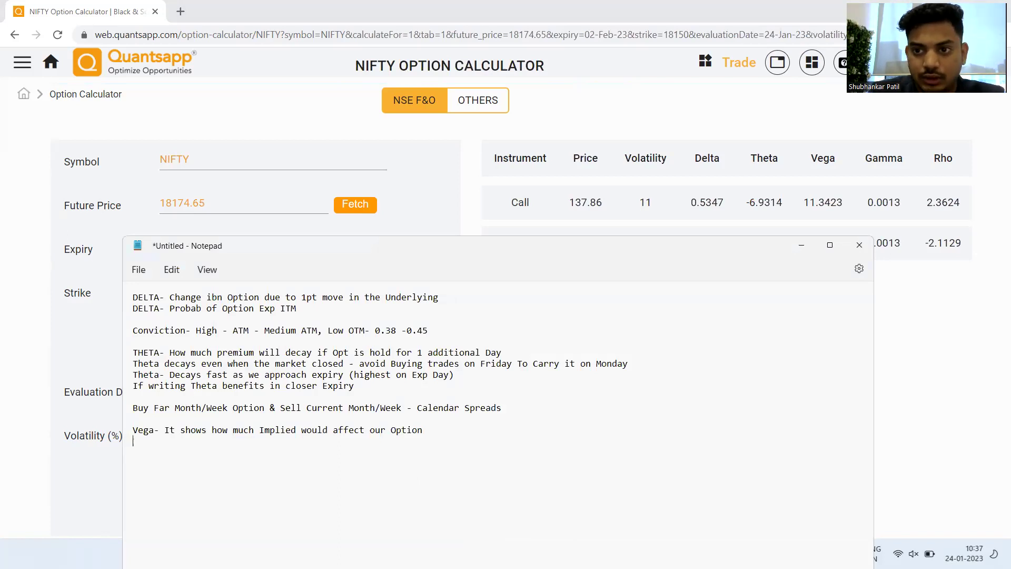
# Add the line 'If IV goes up Call & Put both premium will go UP= Reason Vega'.
pyautogui.write('If IV goes up')
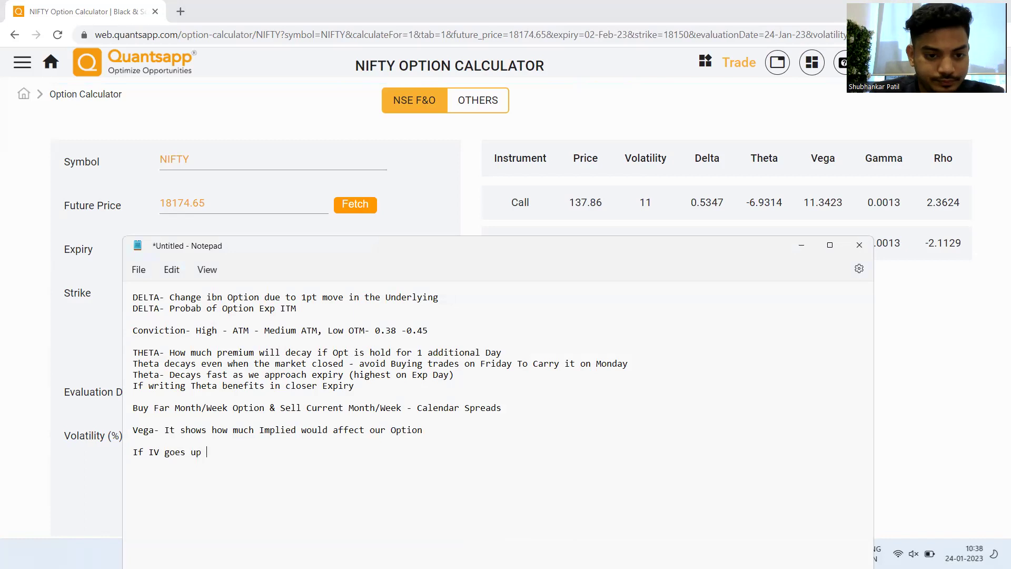
pyautogui.write(' Call & Put both pr')
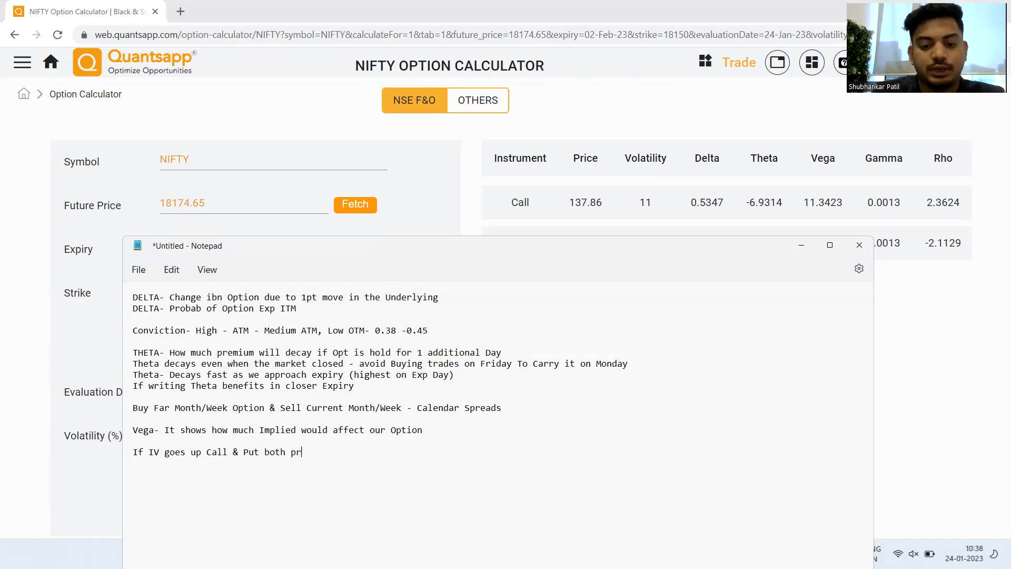
pyautogui.write('emium will')
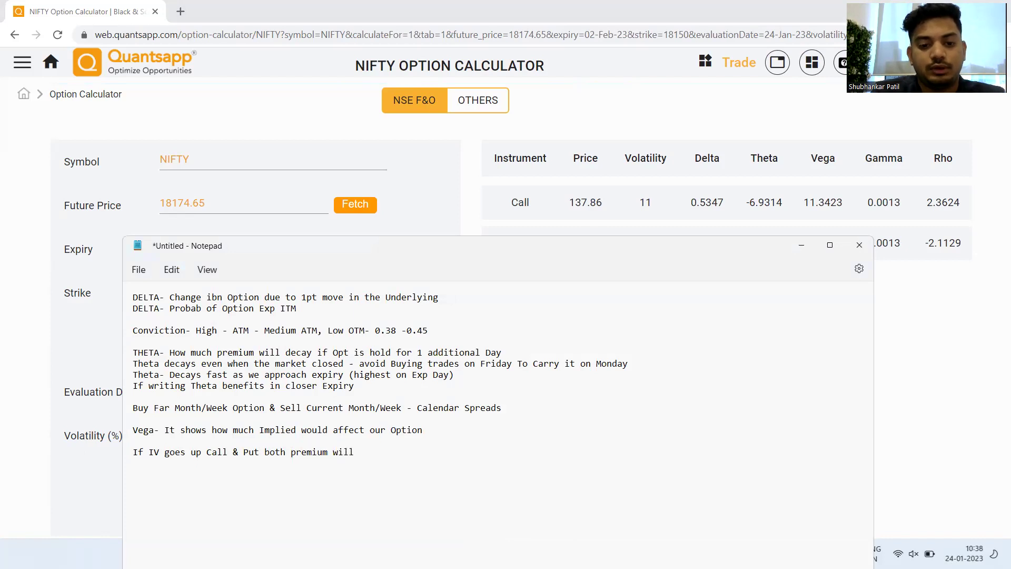
pyautogui.write(' go UP= Reason')
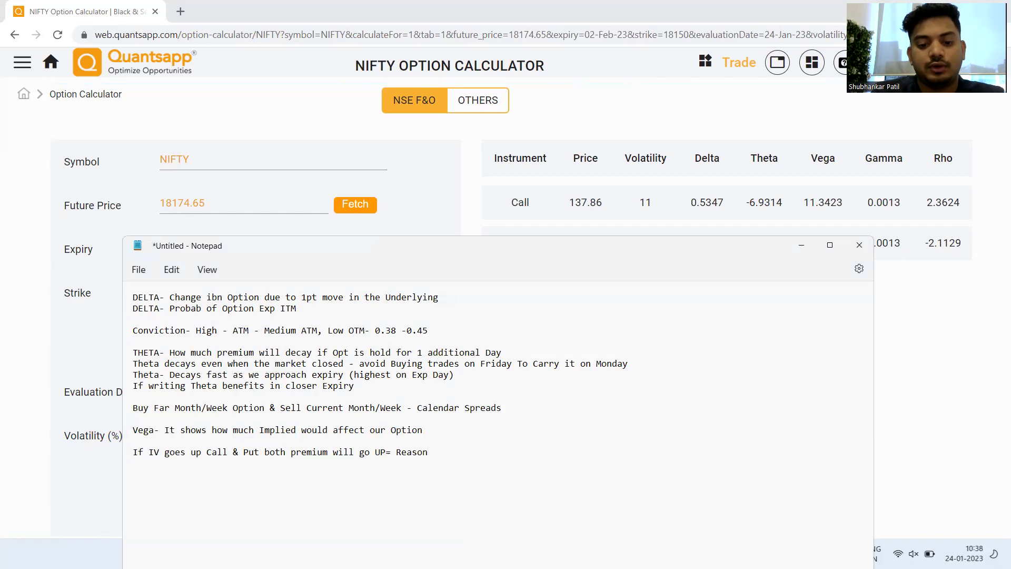
pyautogui.write(' Vega')
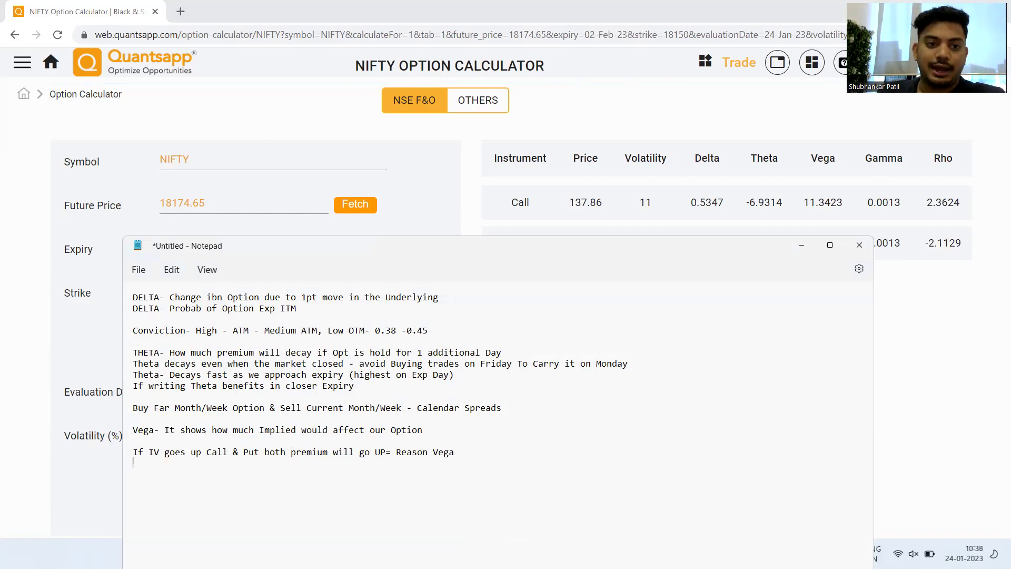
pyautogui.click(51, 64)
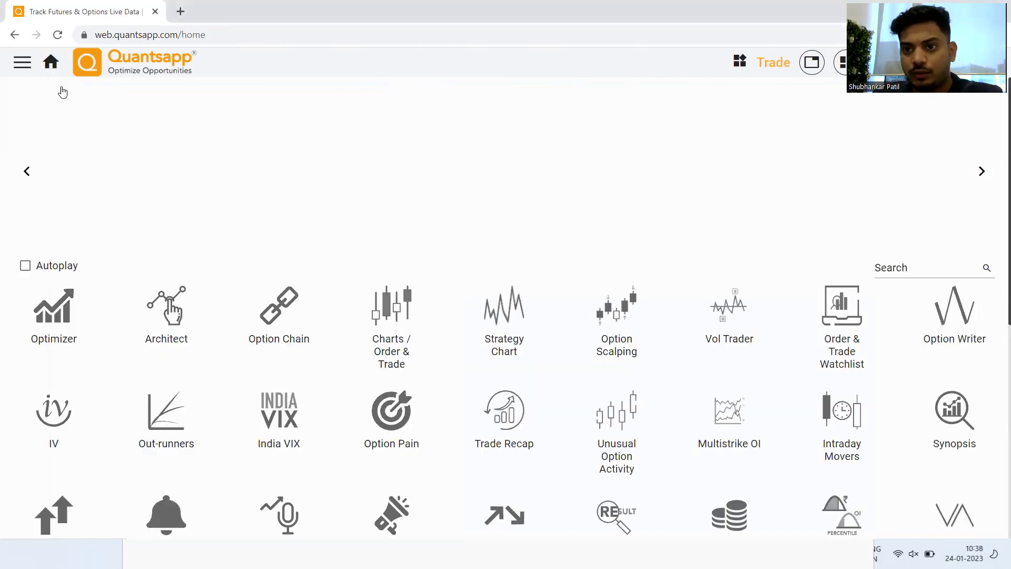
pyautogui.hotkey('alt', 'Tab')
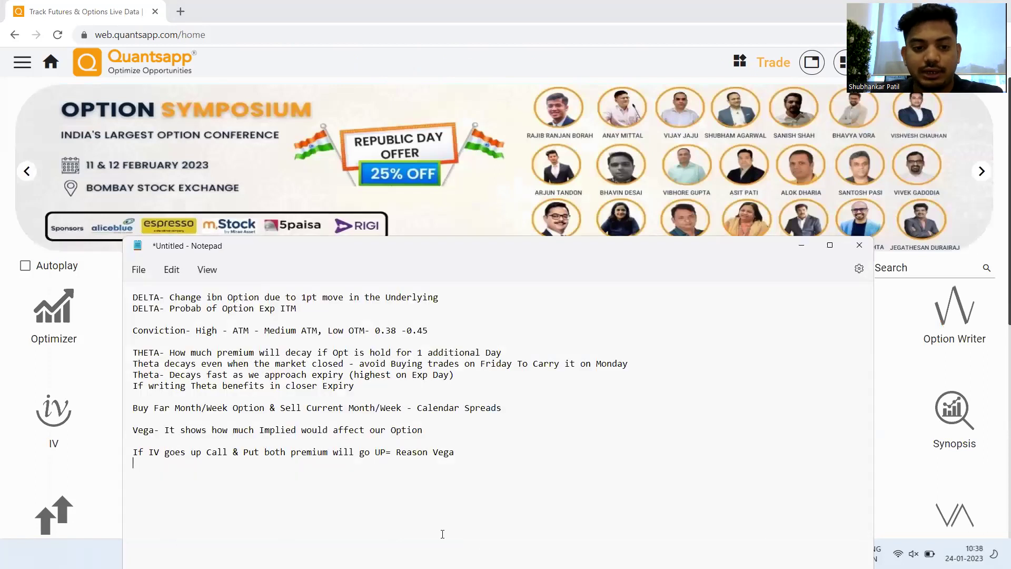
pyautogui.press('Return')
# Note Long Vega trades before results and Short Vega trades after, then start a Gamma definition.
pyautogui.write('Resu')
pyautogui.press('BackSpace')
pyautogui.press('BackSpace')
pyautogui.press('BackSpace')
pyautogui.press('BackSpace')
pyautogui.write('Before')
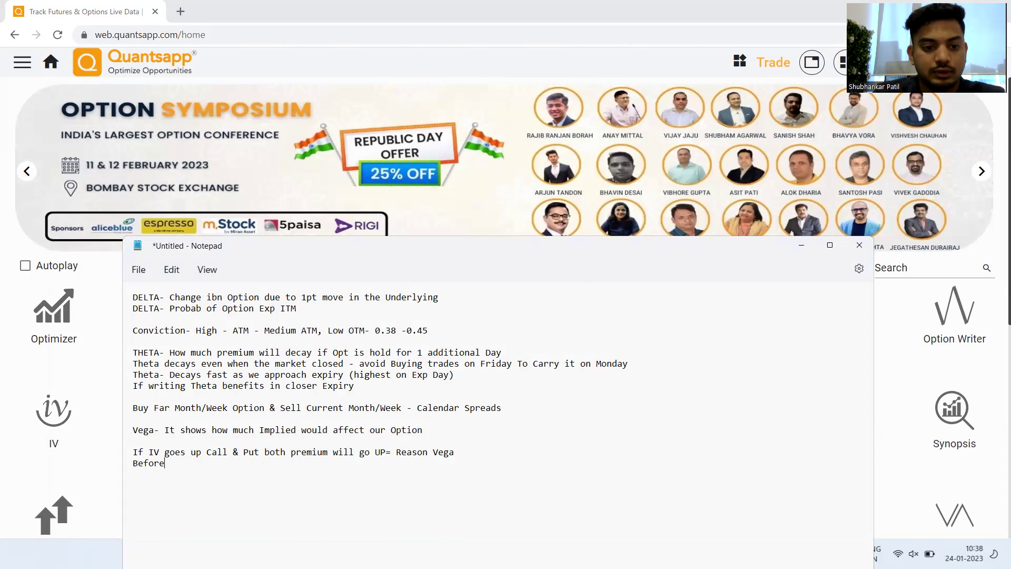
pyautogui.write(' the results - Long Vega Trades')
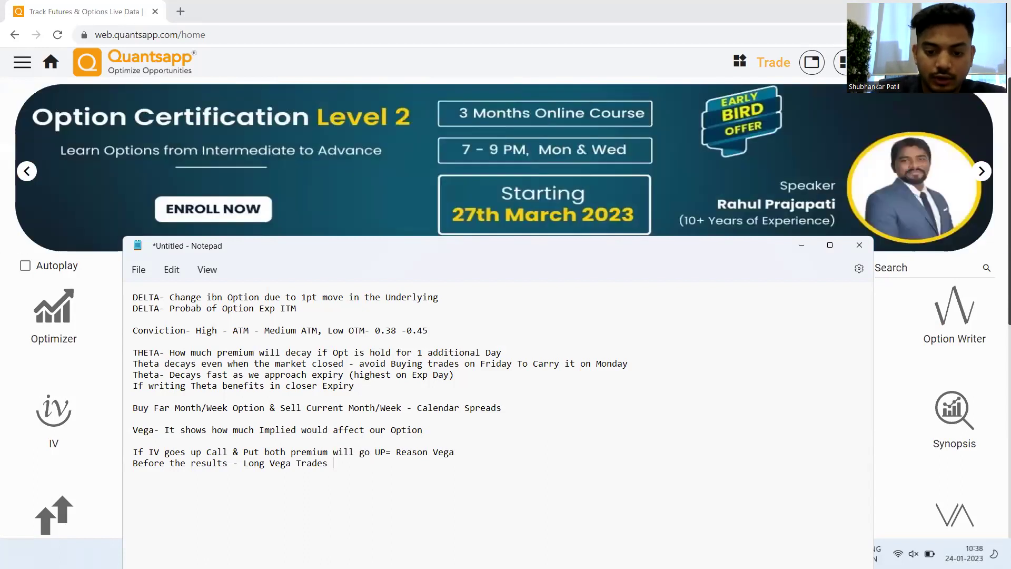
pyautogui.write('(Expect')
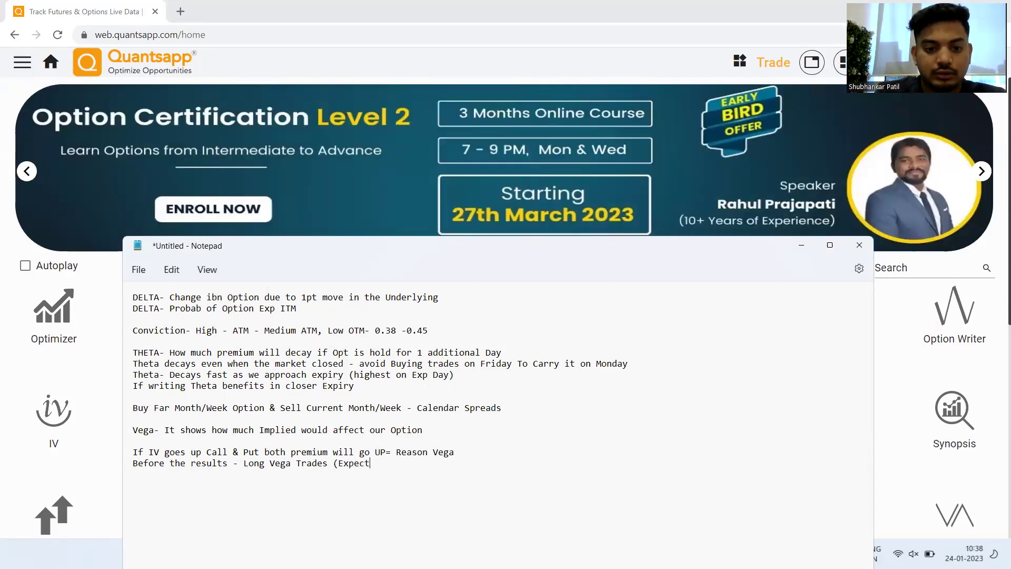
pyautogui.write('ing IV to ')
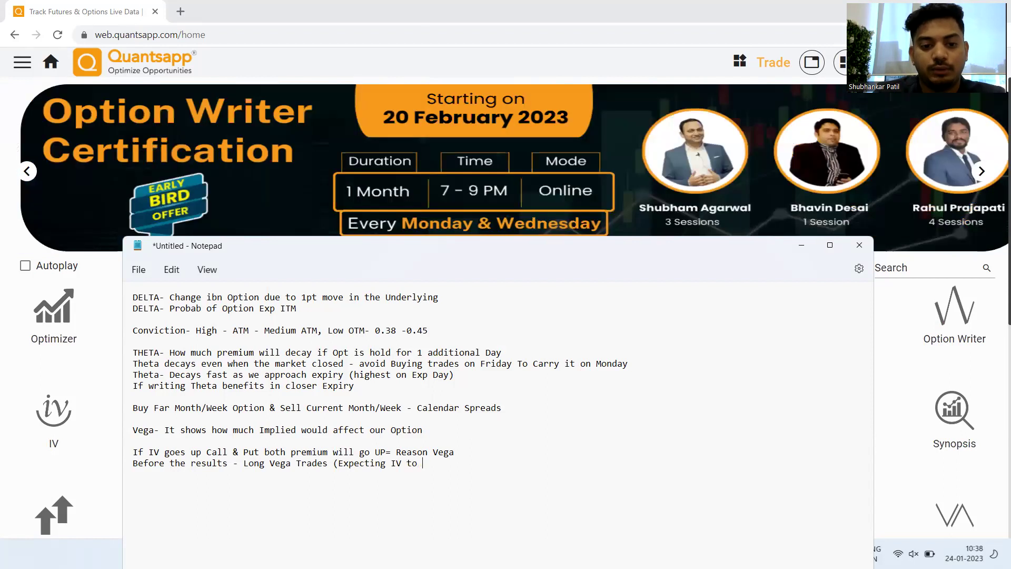
pyautogui.write('go ')
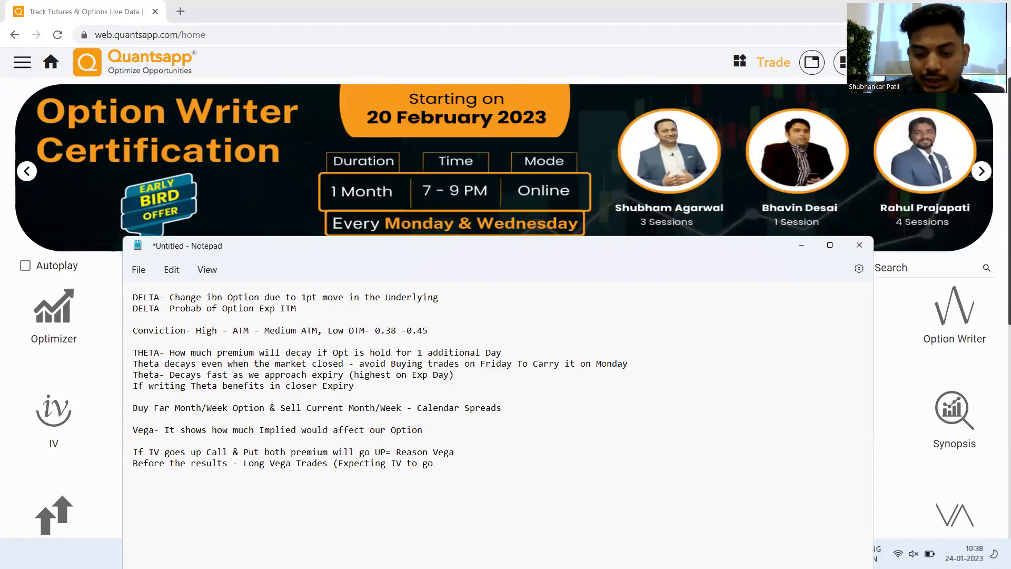
pyautogui.write('Up) Post')
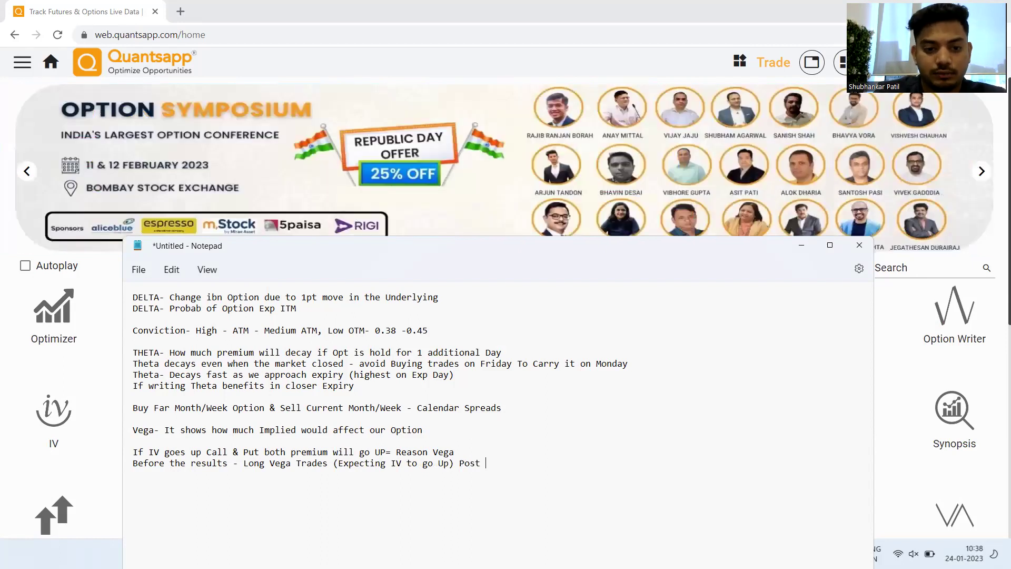
pyautogui.write(' Short Vega Trade')
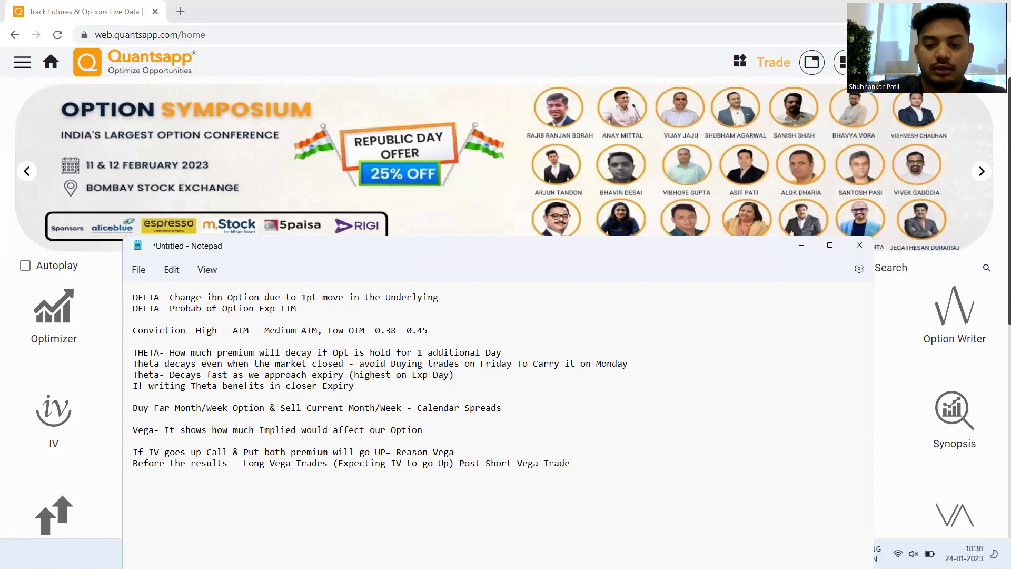
pyautogui.write('s (Expec')
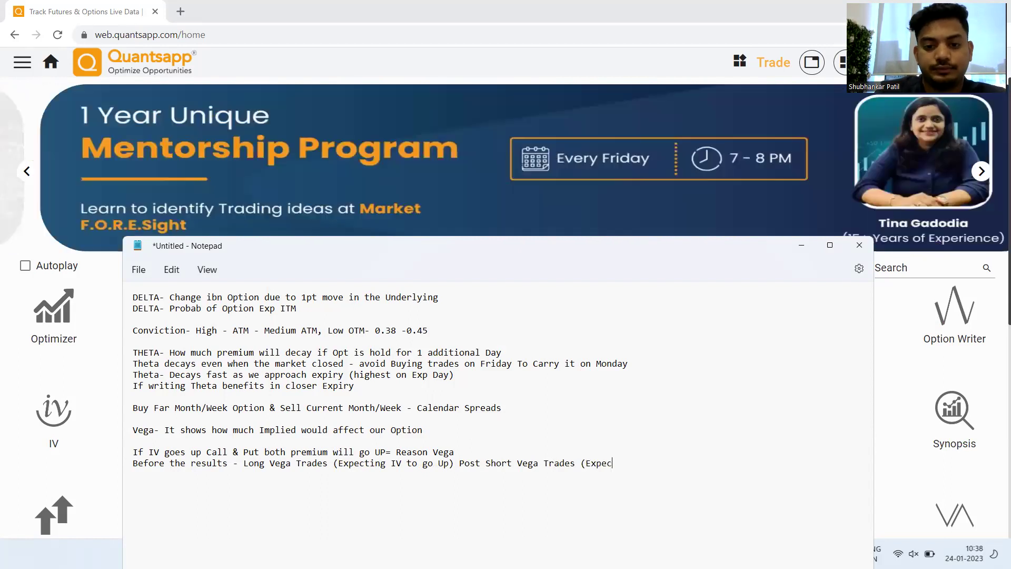
pyautogui.write('ting the IV ')
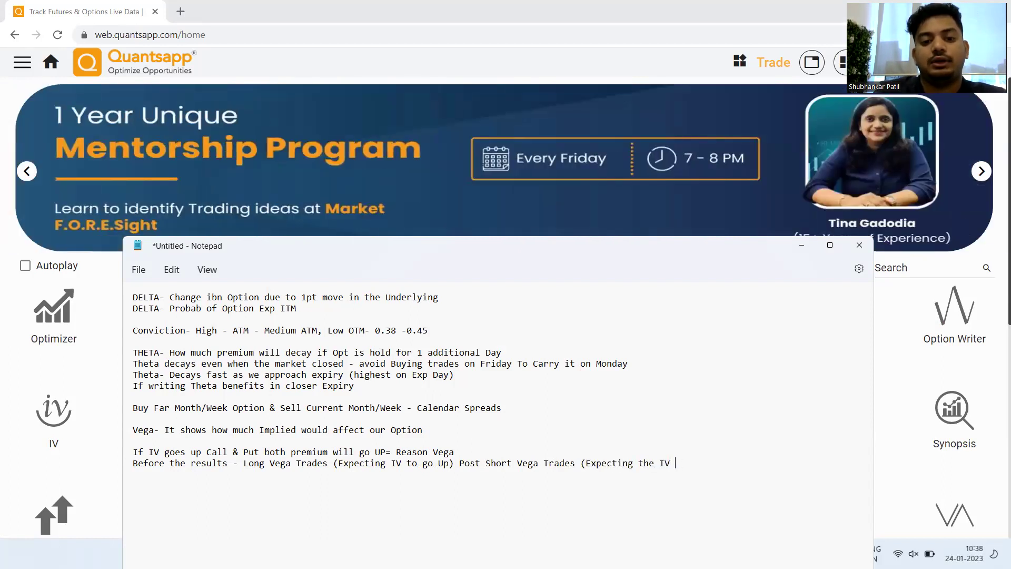
pyautogui.write('to cool ')
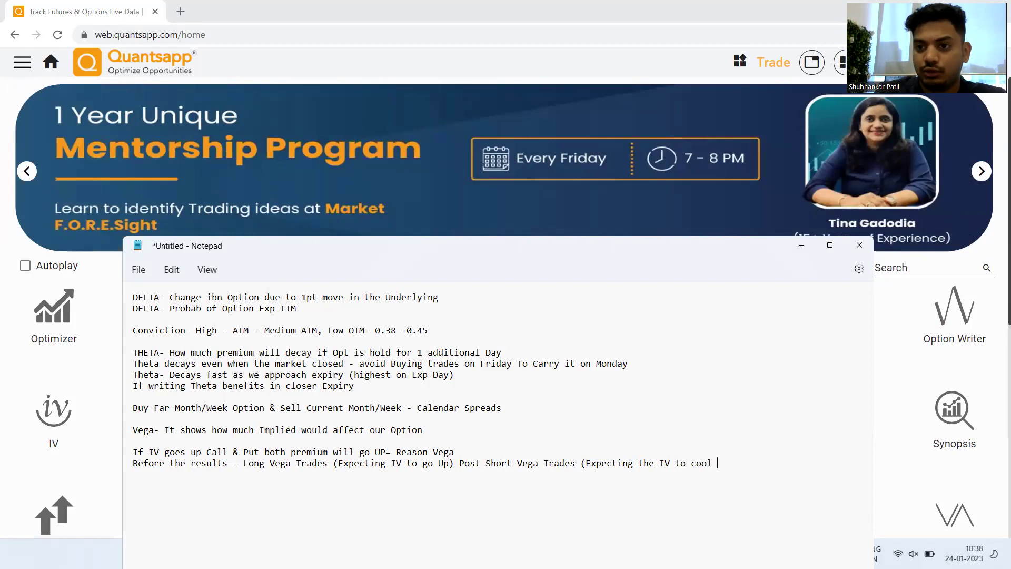
pyautogui.write('down')
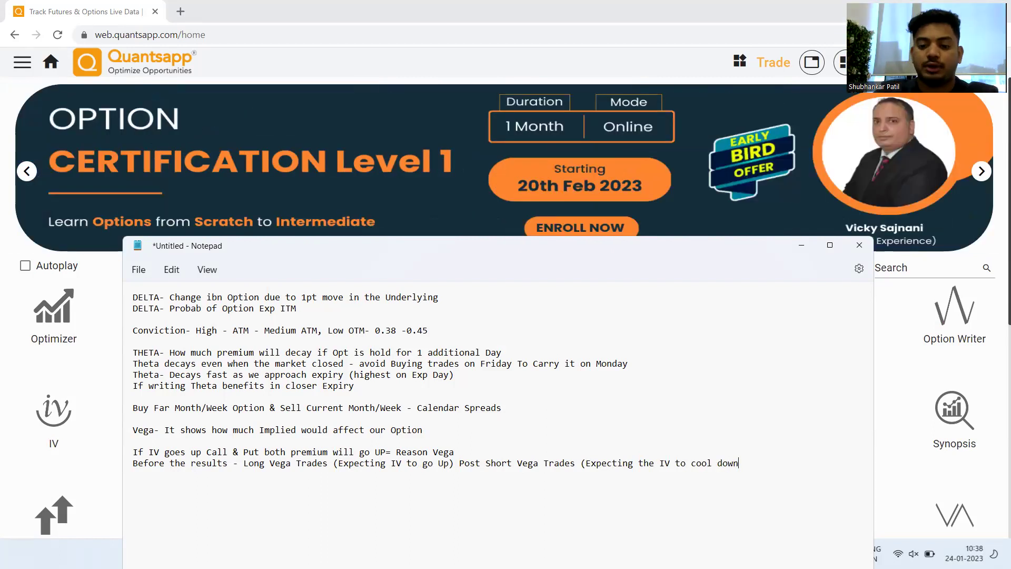
pyautogui.write(')')
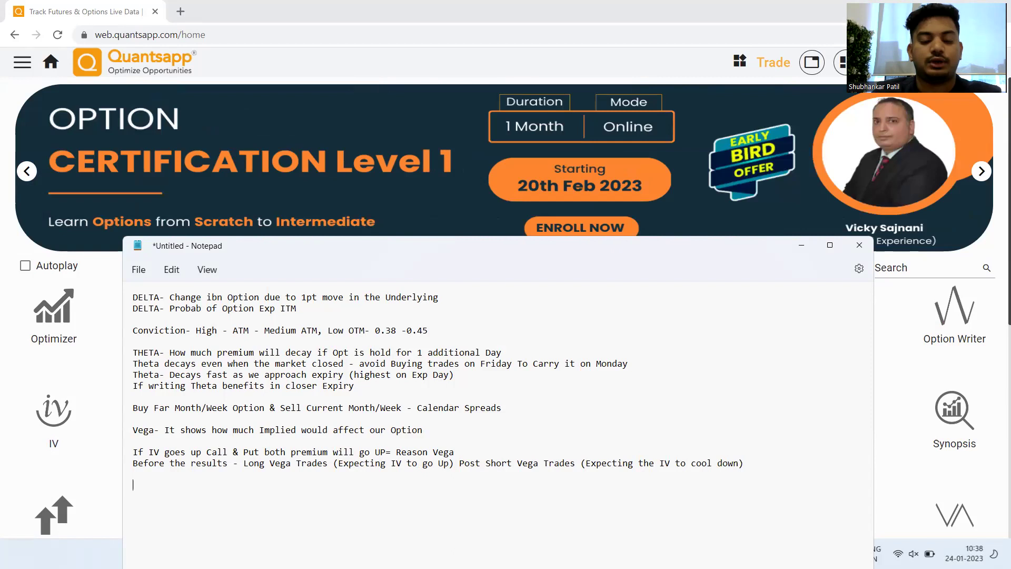
pyautogui.write('Gamm')
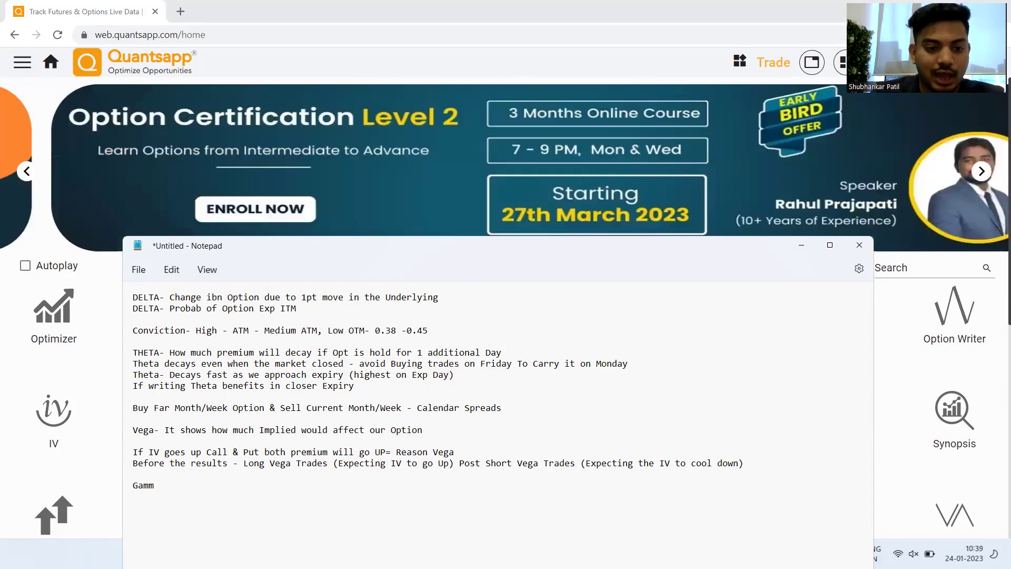
pyautogui.write('a- Spee')
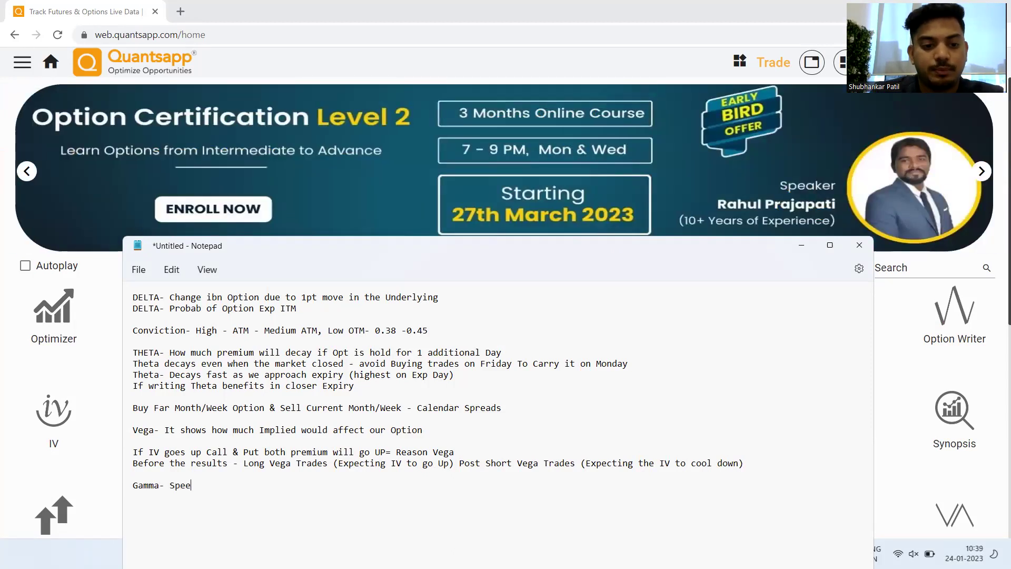
pyautogui.write('d at which ')
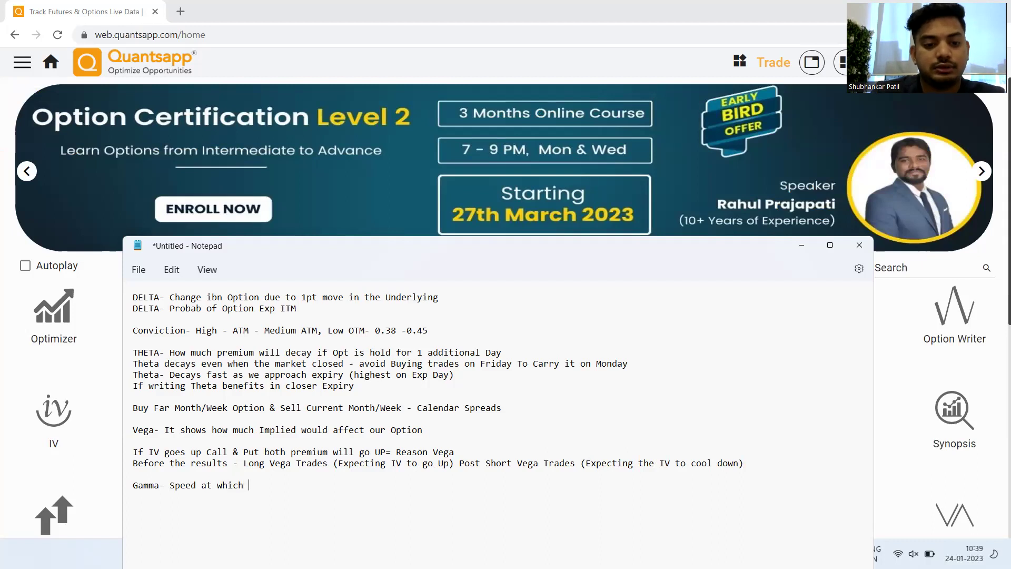
pyautogui.write('the delta wil ')
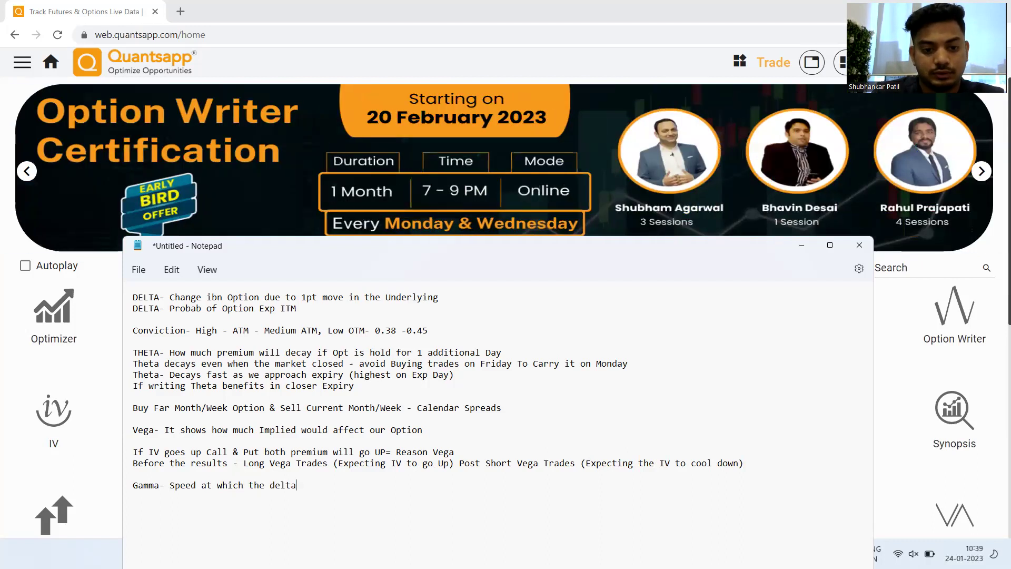
pyautogui.write(' move')
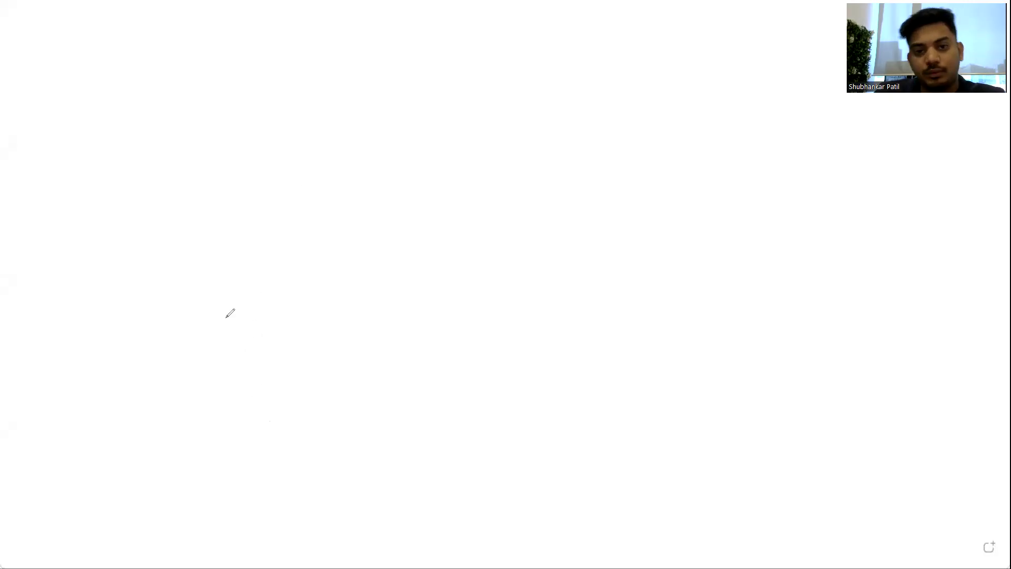
# Sketch a blue curve rising sharply at the right, with red lines below it.
pyautogui.moveTo(224, 369)
pyautogui.mouseDown()
pyautogui.moveTo(484, 352)
pyautogui.moveTo(538, 315)
pyautogui.moveTo(622, 331)
pyautogui.mouseUp()
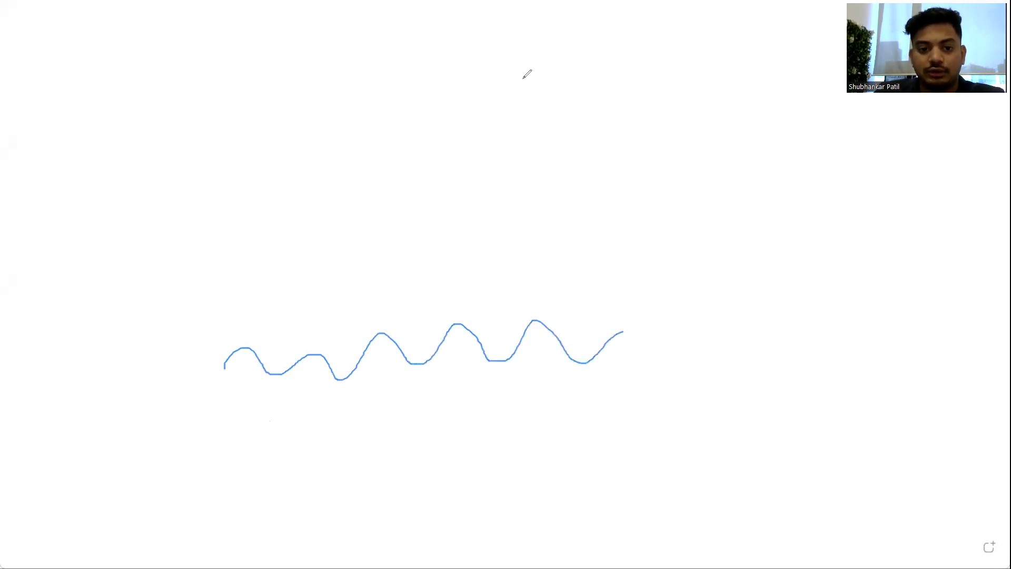
pyautogui.moveTo(227, 497)
pyautogui.mouseDown()
pyautogui.moveTo(273, 469)
pyautogui.moveTo(489, 481)
pyautogui.moveTo(629, 468)
pyautogui.moveTo(668, 420)
pyautogui.mouseUp()
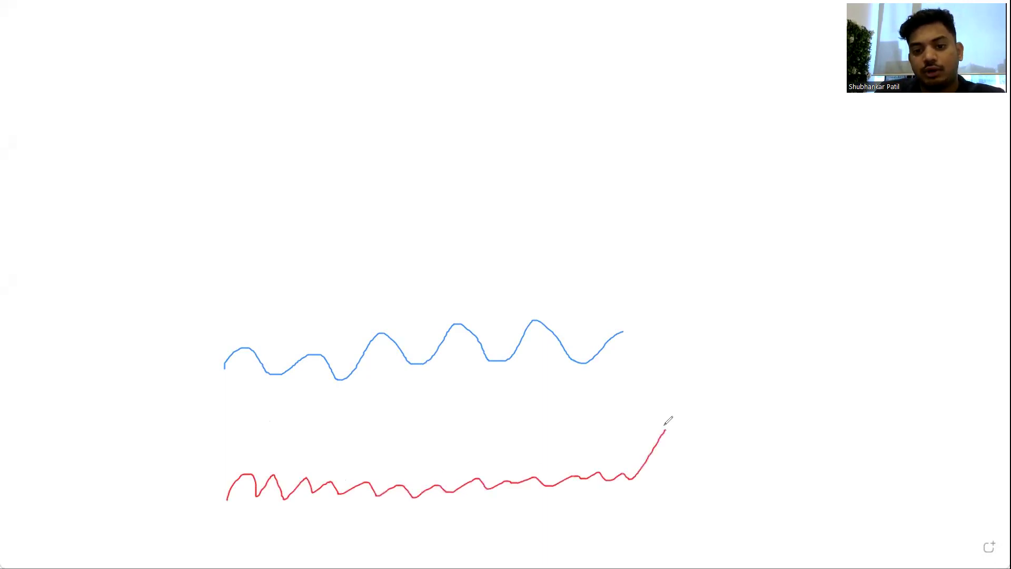
pyautogui.moveTo(363, 452); pyautogui.dragTo(658, 447)
pyautogui.moveTo(467, 509); pyautogui.dragTo(702, 483)
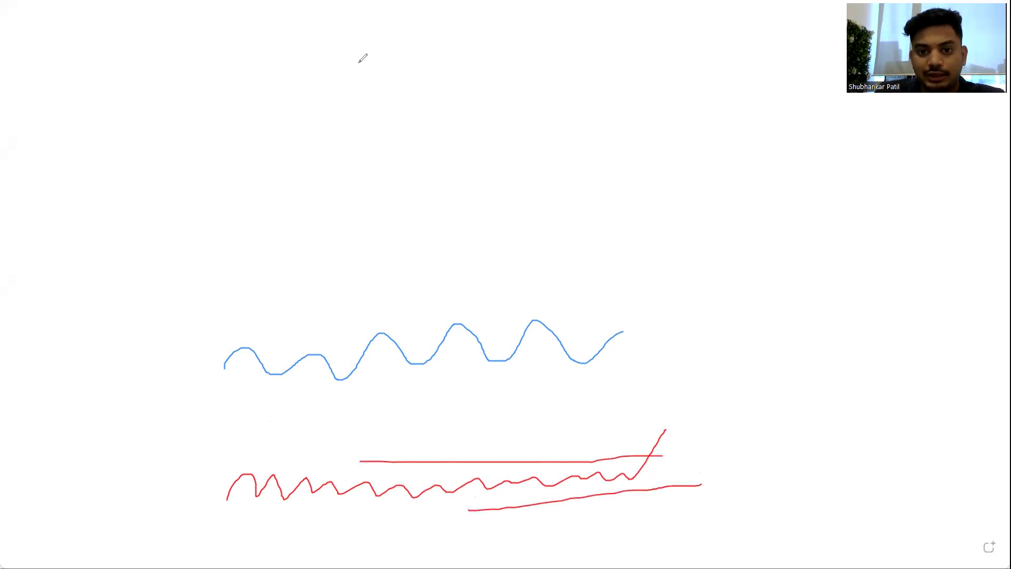
pyautogui.moveTo(624, 332)
pyautogui.mouseDown()
pyautogui.moveTo(738, 259)
pyautogui.moveTo(759, 232)
pyautogui.mouseUp()
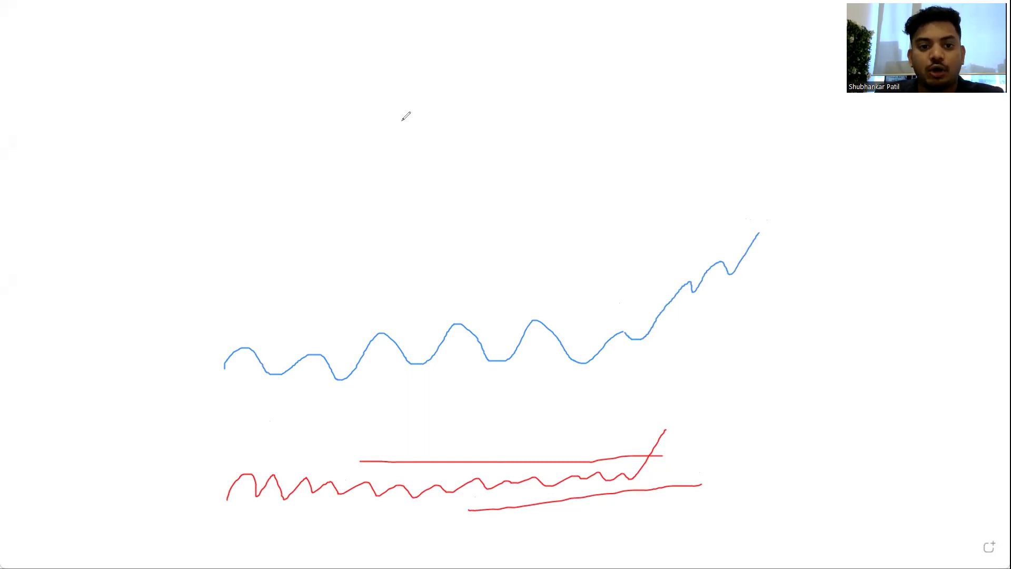
# Sketch a black curve above the blue one, rising steeply toward the top right.
pyautogui.moveTo(155, 240); pyautogui.dragTo(248, 286)
pyautogui.moveTo(315, 243)
pyautogui.mouseDown()
pyautogui.moveTo(467, 261)
pyautogui.moveTo(736, 169)
pyautogui.mouseUp()
pyautogui.moveTo(791, 111); pyautogui.dragTo(825, 70)
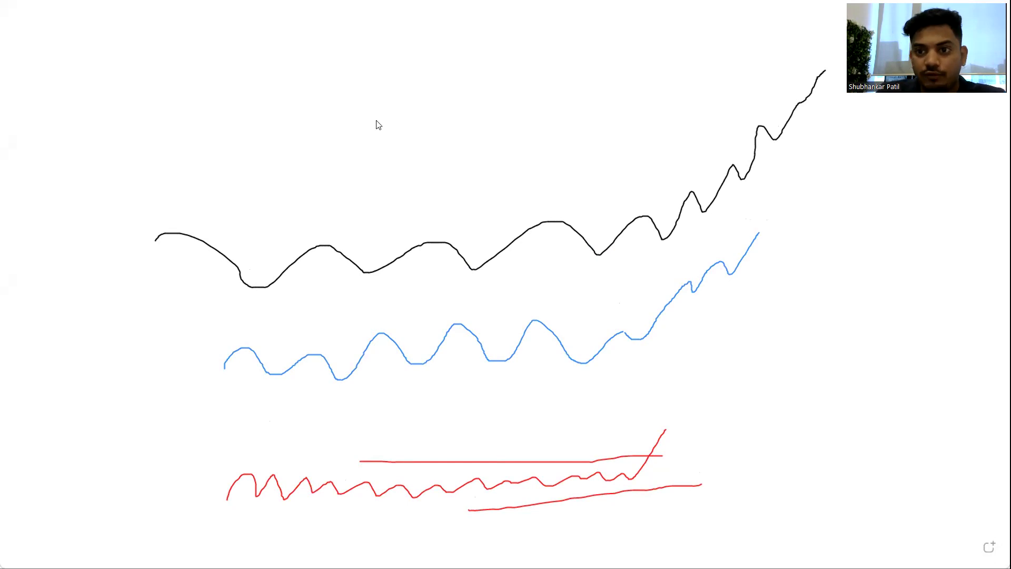
pyautogui.hotkey('alt', 'Tab')
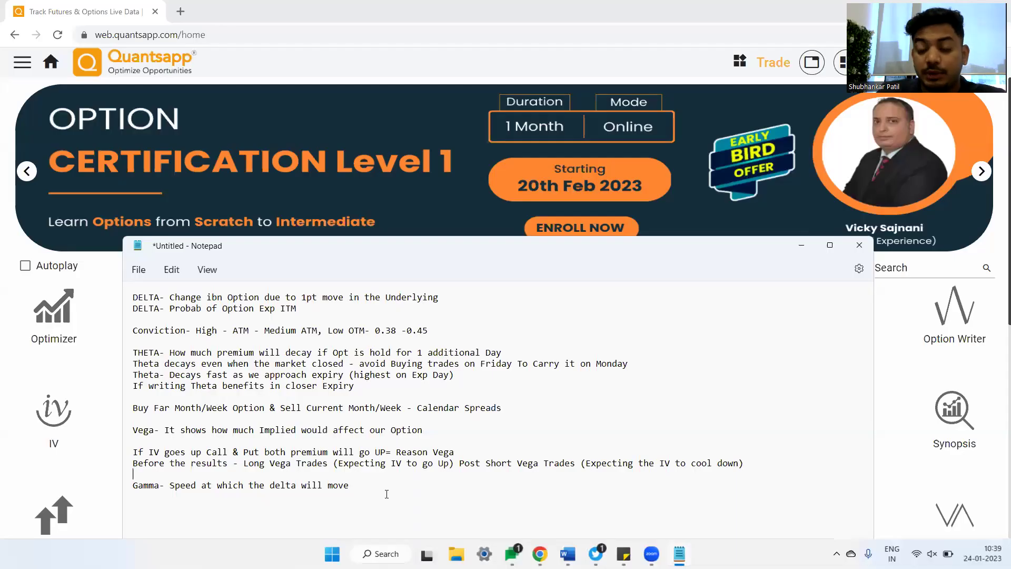
# Add 'Risk for Option Writers' and 'Gamma wakes Up near Expiry & is highest on the Exp Day'.
pyautogui.write('Ri')
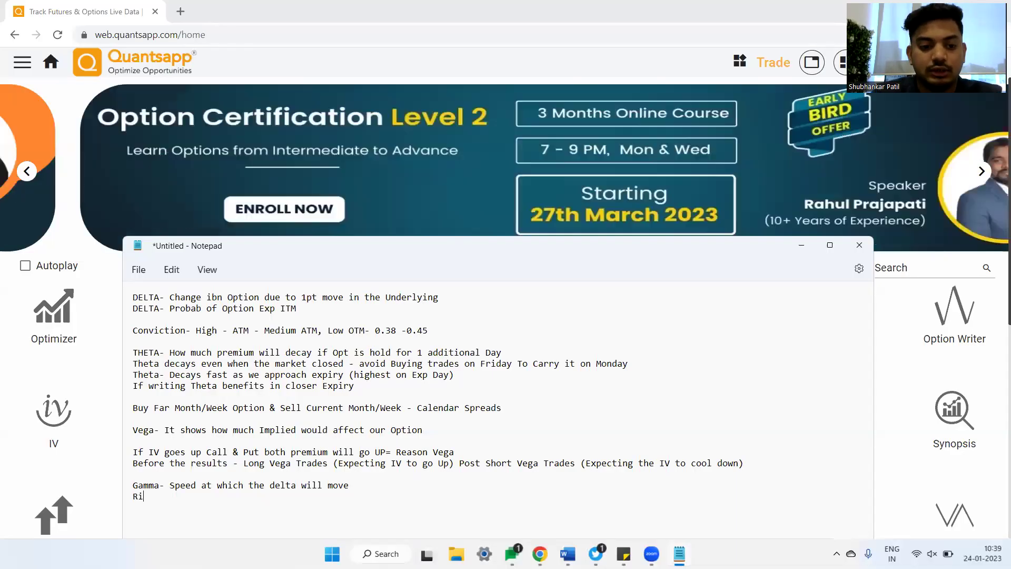
pyautogui.write('sk for ')
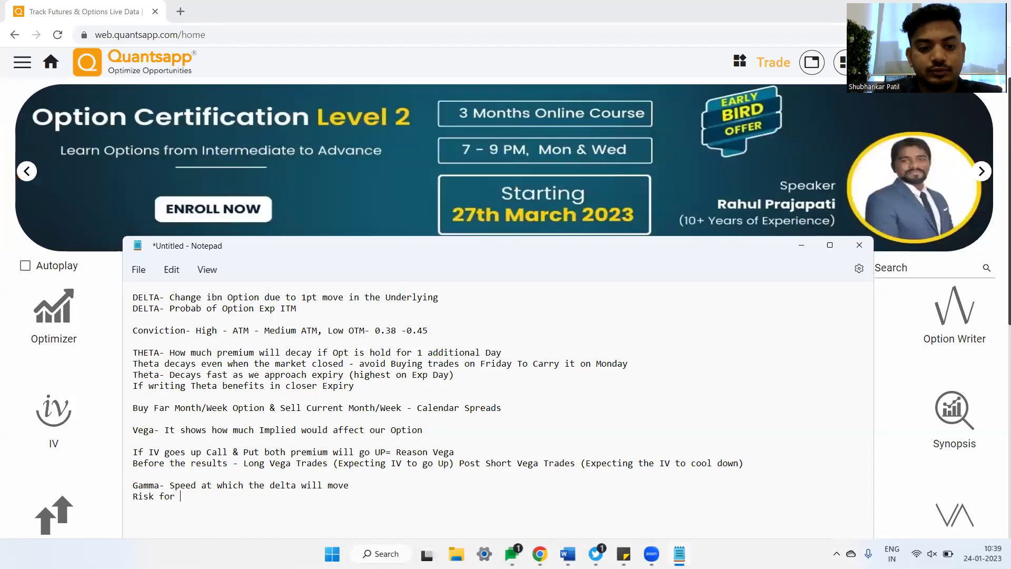
pyautogui.write('Option Writers')
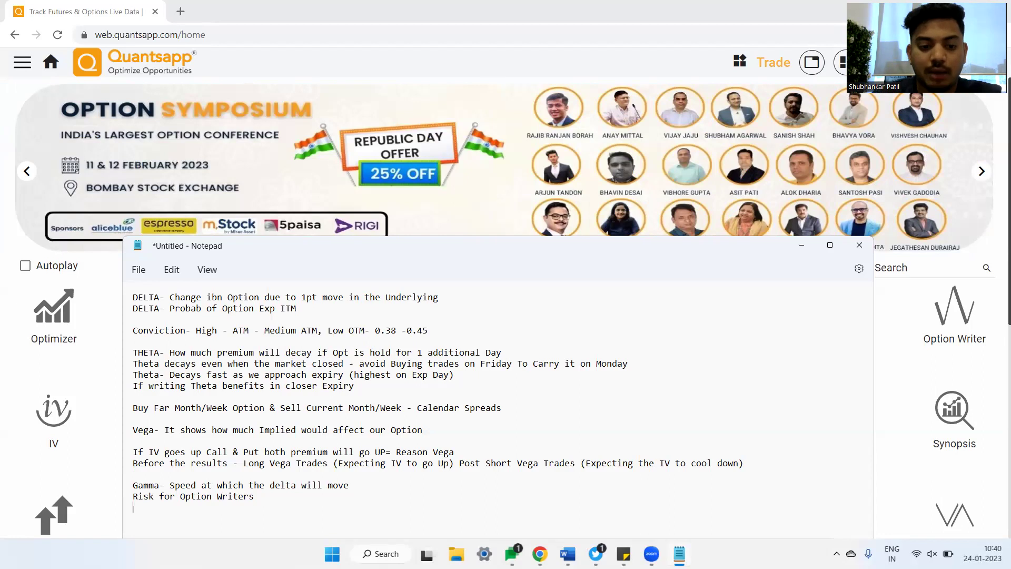
pyautogui.write('Gamma ')
pyautogui.write('exp')
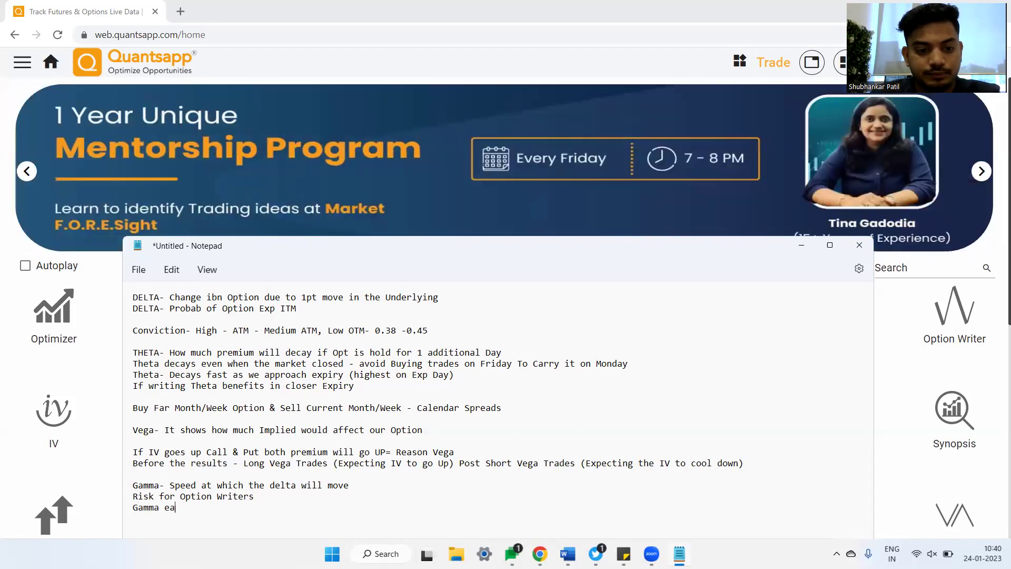
pyautogui.press('BackSpace')
pyautogui.press('BackSpace')
pyautogui.press('BackSpace')
pyautogui.write('e')
pyautogui.press('BackSpace')
pyautogui.write('wakes Up ')
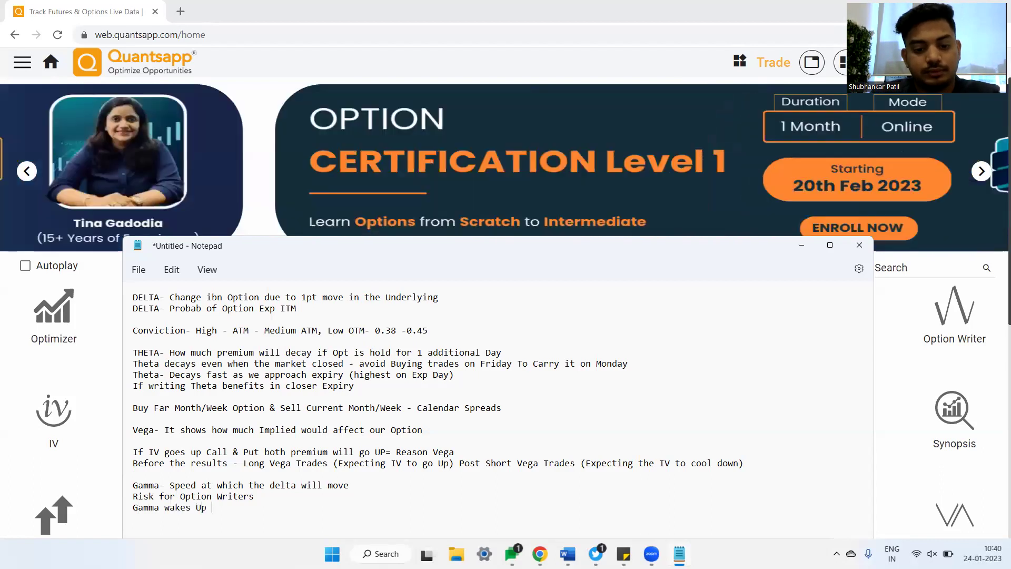
pyautogui.write('near Exp')
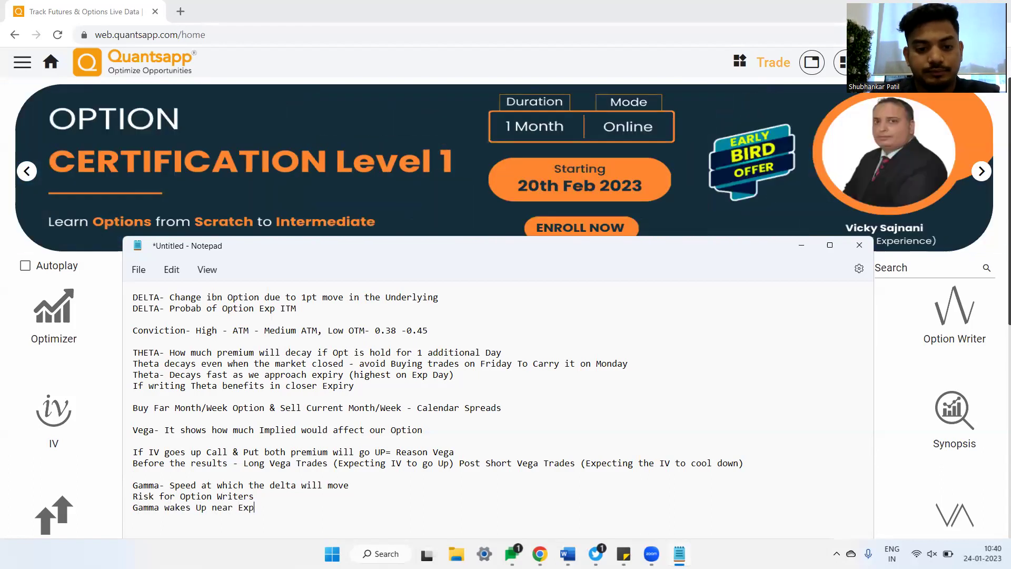
pyautogui.write('iry & is hi')
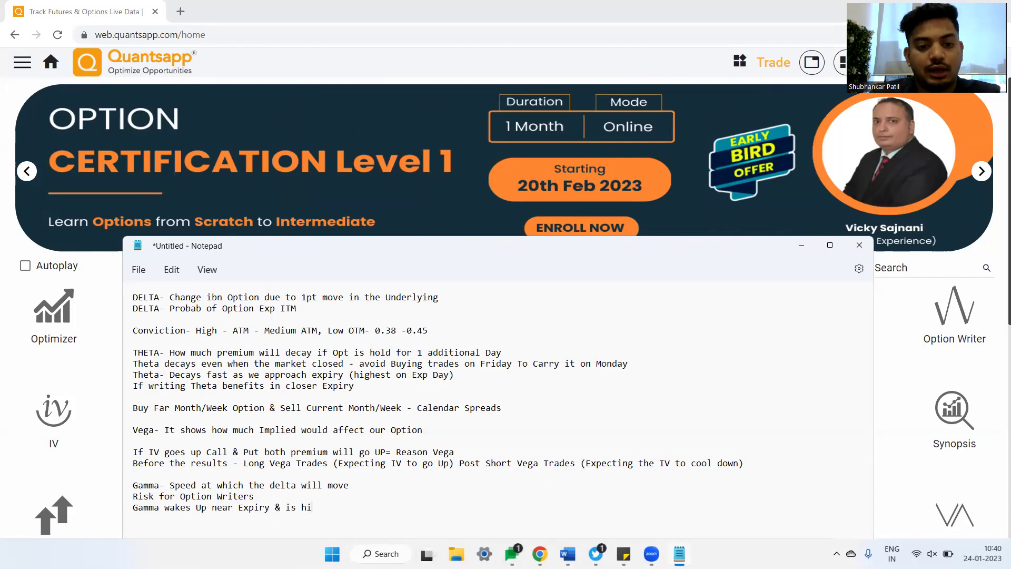
pyautogui.write('ghest on the Exp Day')
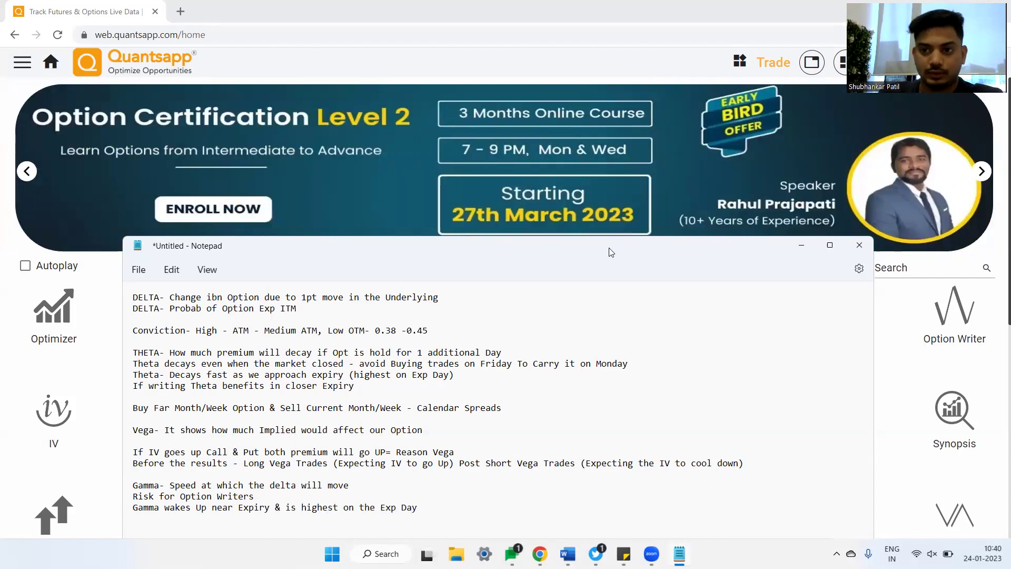
pyautogui.click(801, 244)
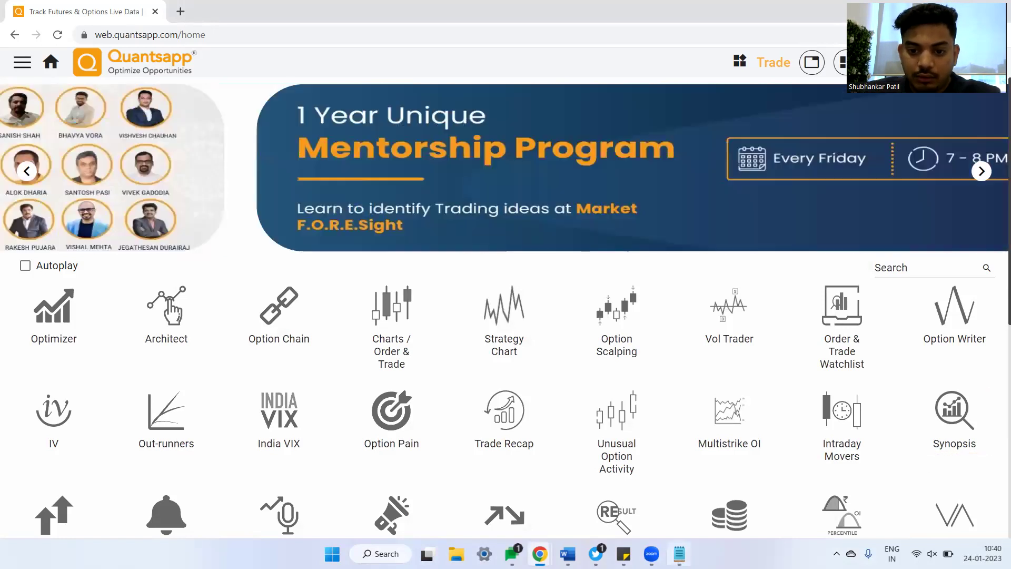
# Check the Greeks notes, then open the Option Symposium conference page from the home banner.
pyautogui.click(679, 554)
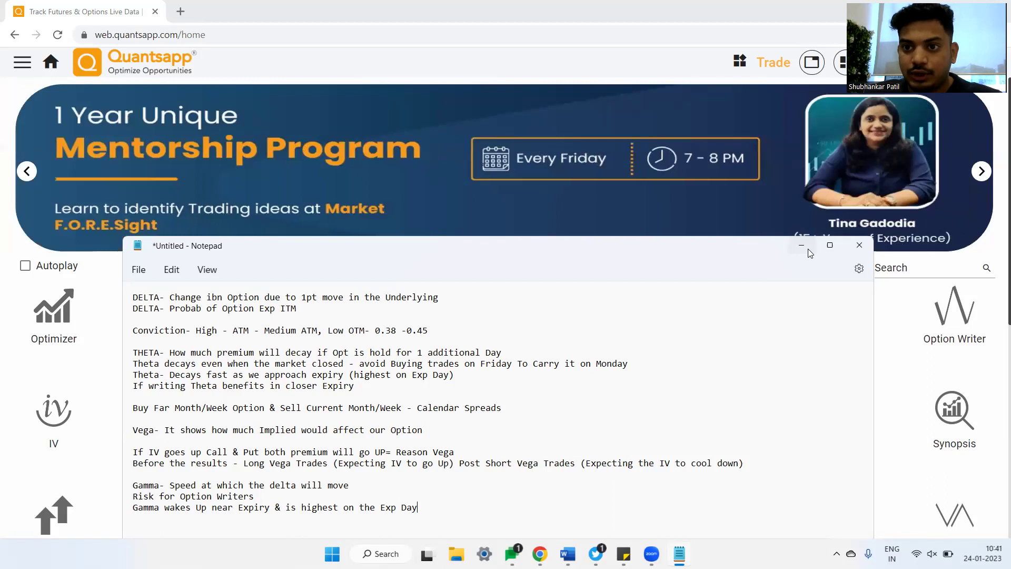
pyautogui.click(802, 245)
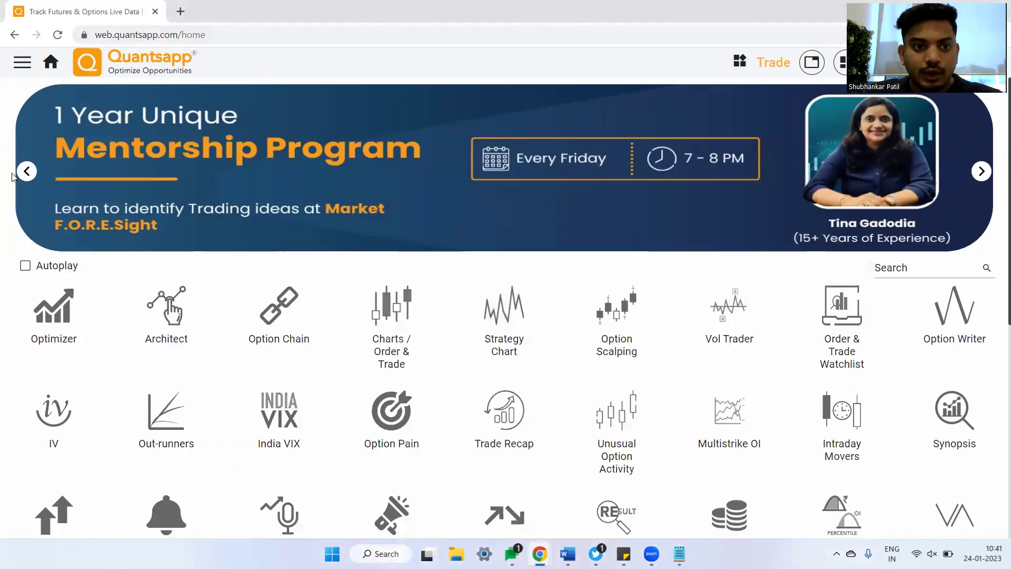
pyautogui.click(26, 171)
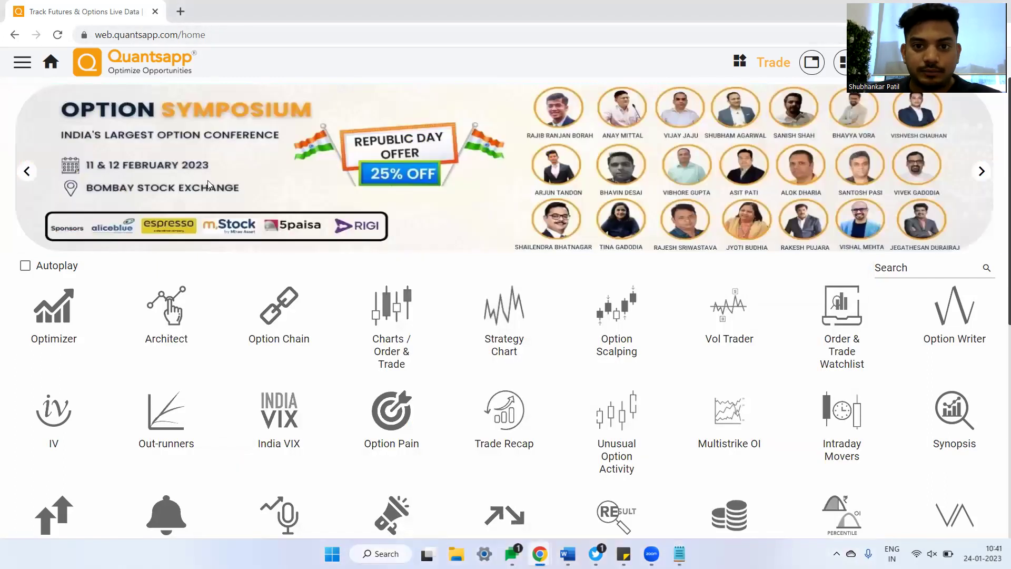
pyautogui.click(207, 180)
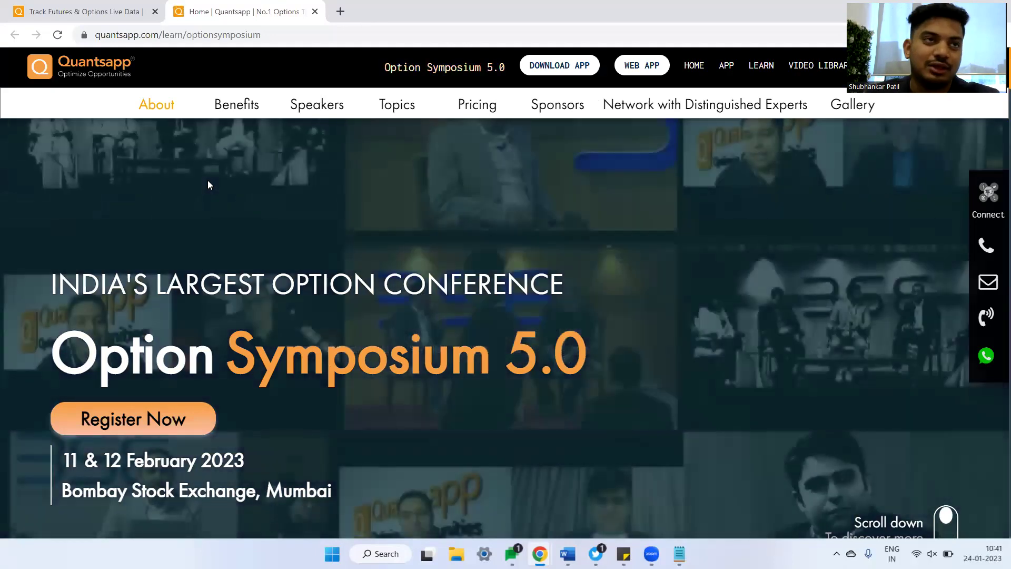
pyautogui.scroll(-1, 207, 180)
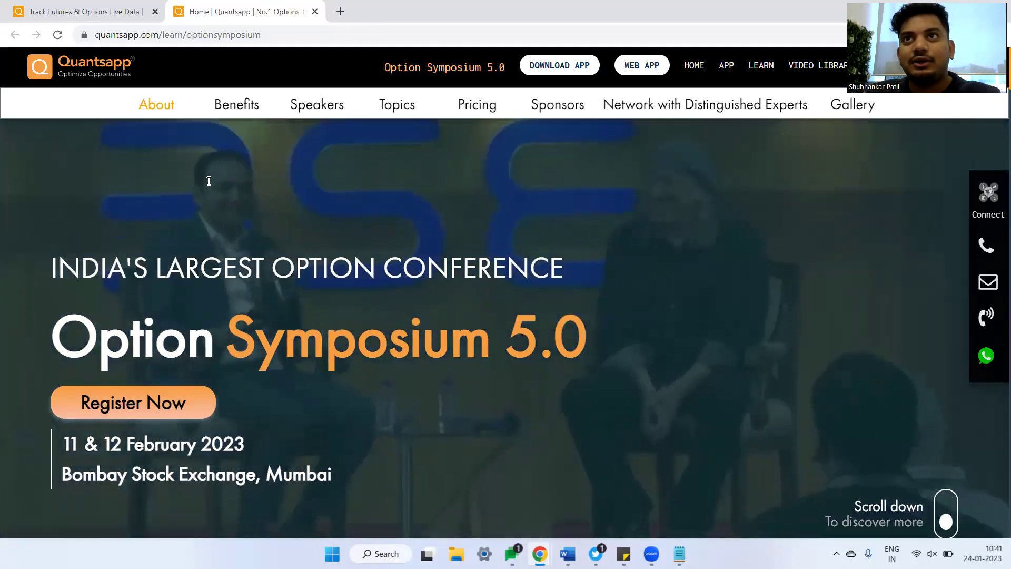
pyautogui.scroll(-3, 208, 181)
pyautogui.scroll(-10, 208, 180)
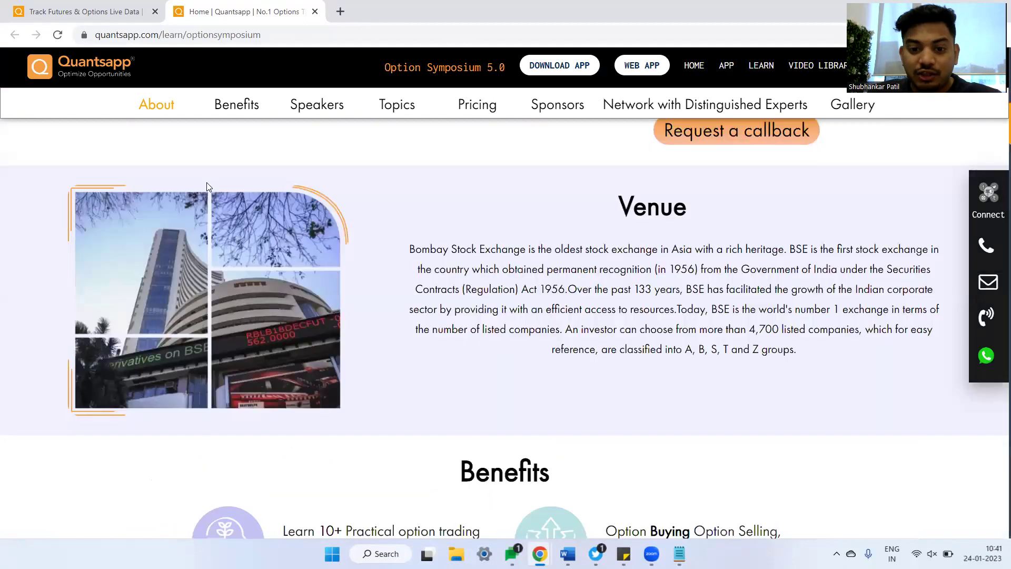
pyautogui.scroll(-15, 206, 182)
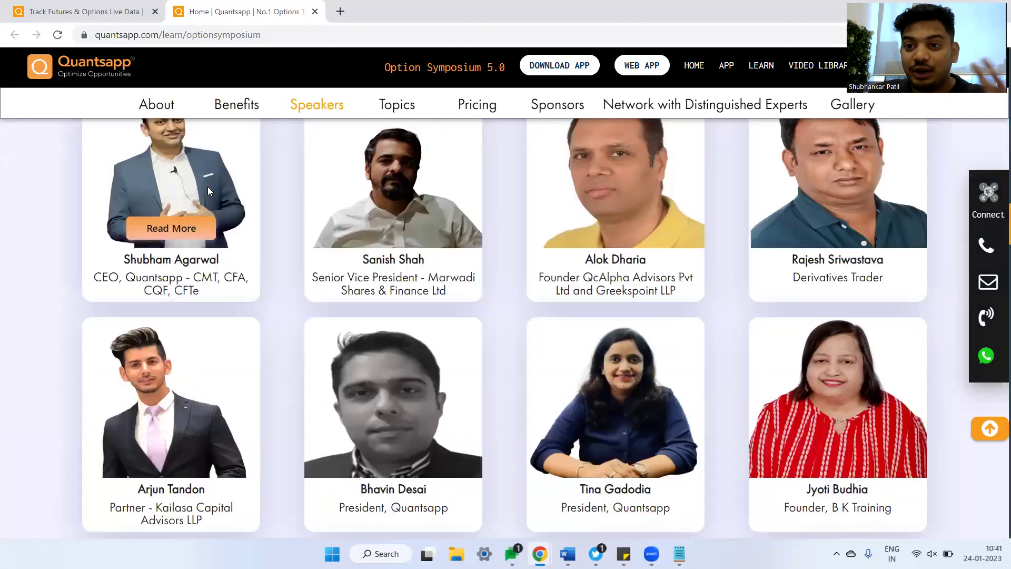
pyautogui.scroll(3, 208, 190)
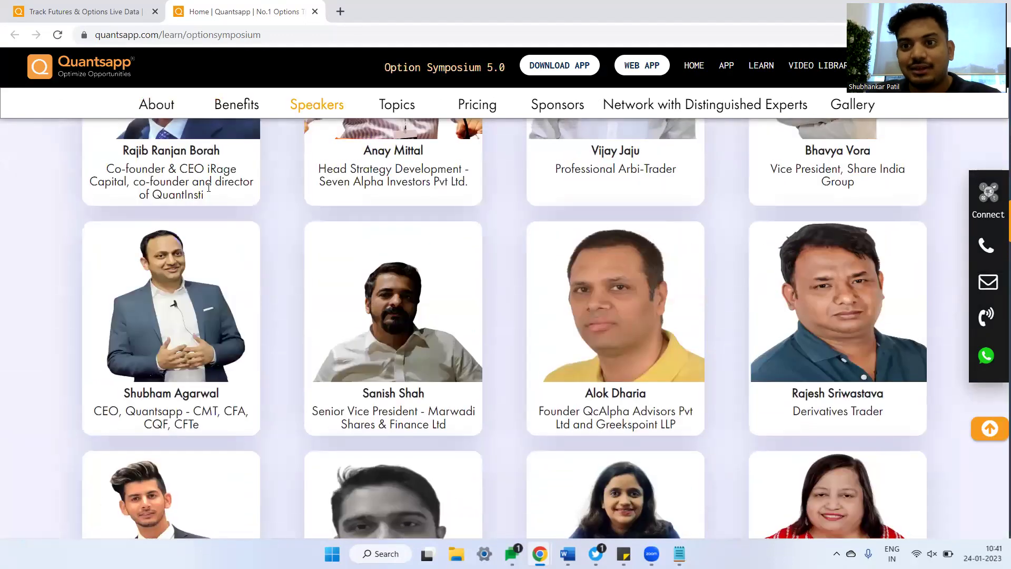
pyautogui.scroll(8, 209, 187)
pyautogui.scroll(-6, 249, 229)
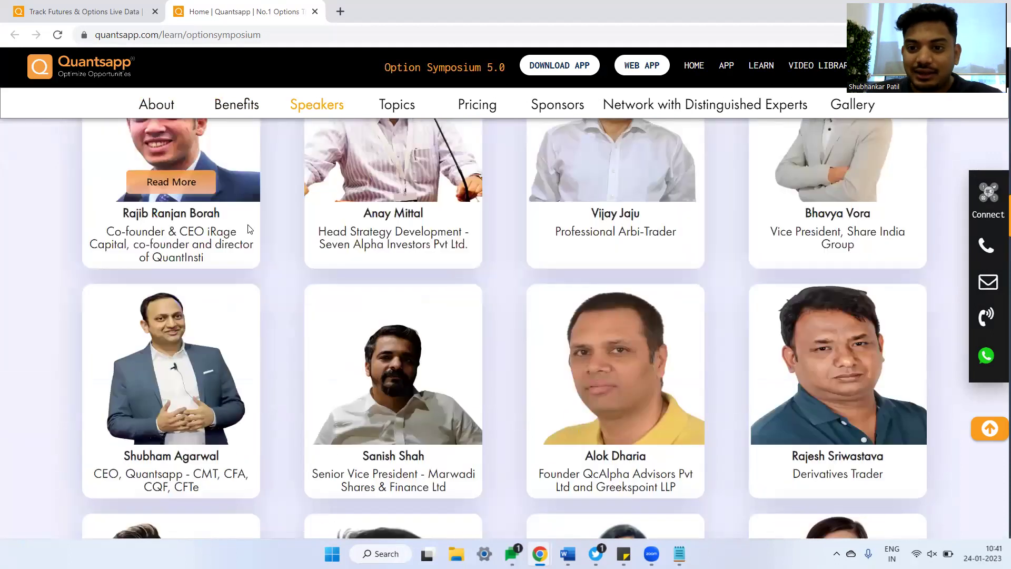
pyautogui.scroll(-10, 250, 229)
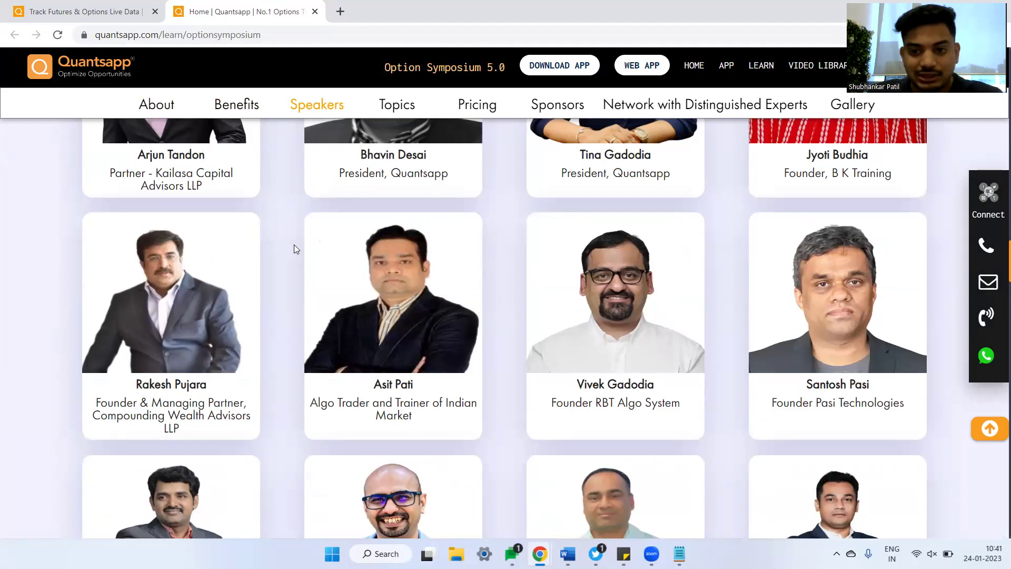
pyautogui.scroll(1, 294, 244)
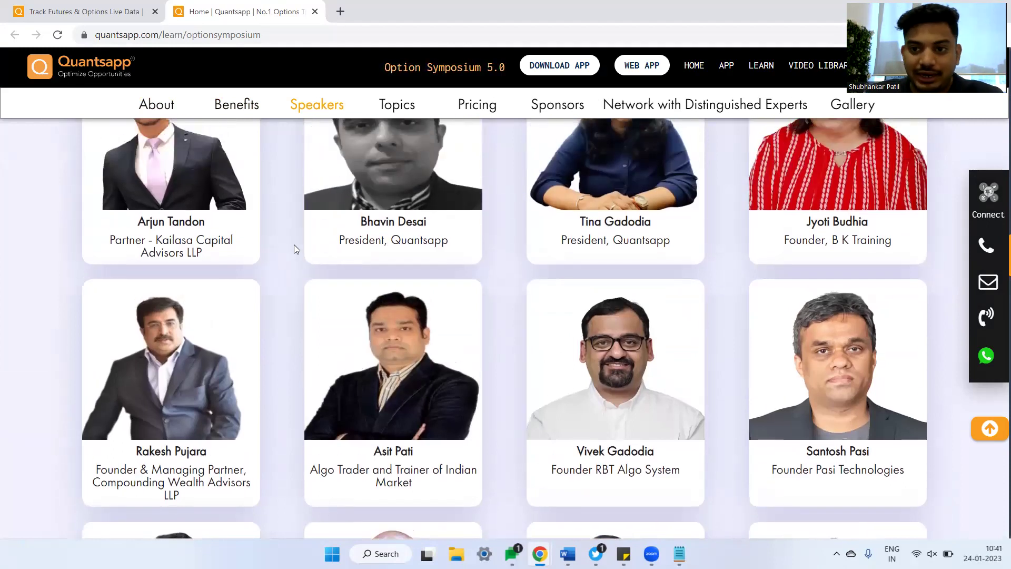
pyautogui.scroll(-5, 293, 244)
pyautogui.scroll(-14, 345, 261)
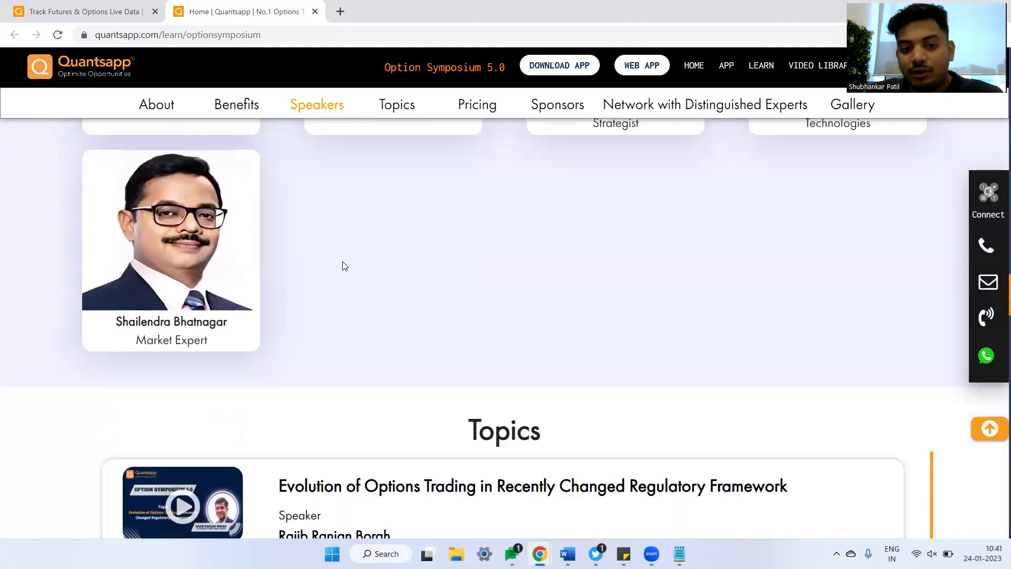
pyautogui.scroll(-10, 327, 270)
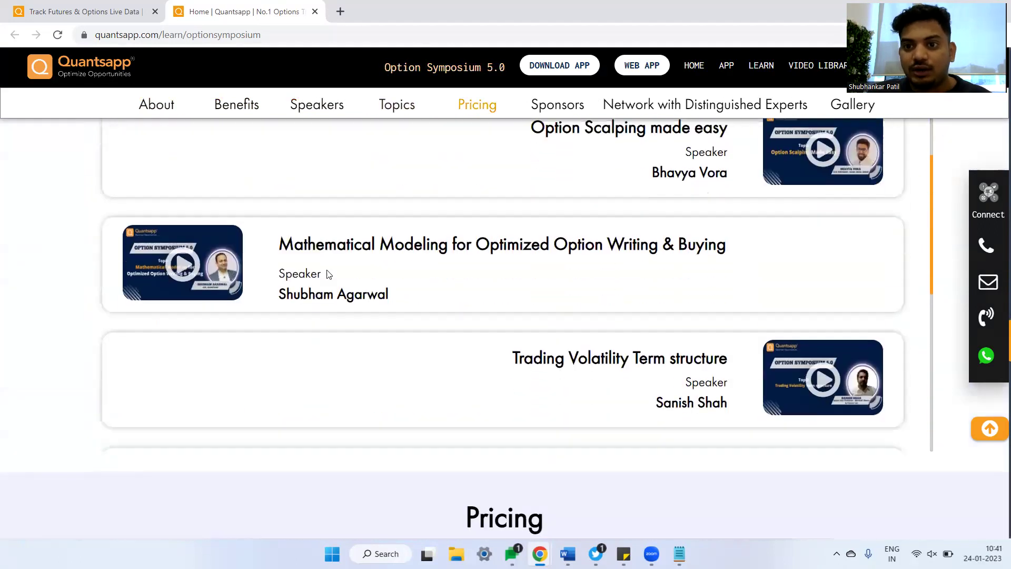
pyautogui.scroll(-15, 400, 307)
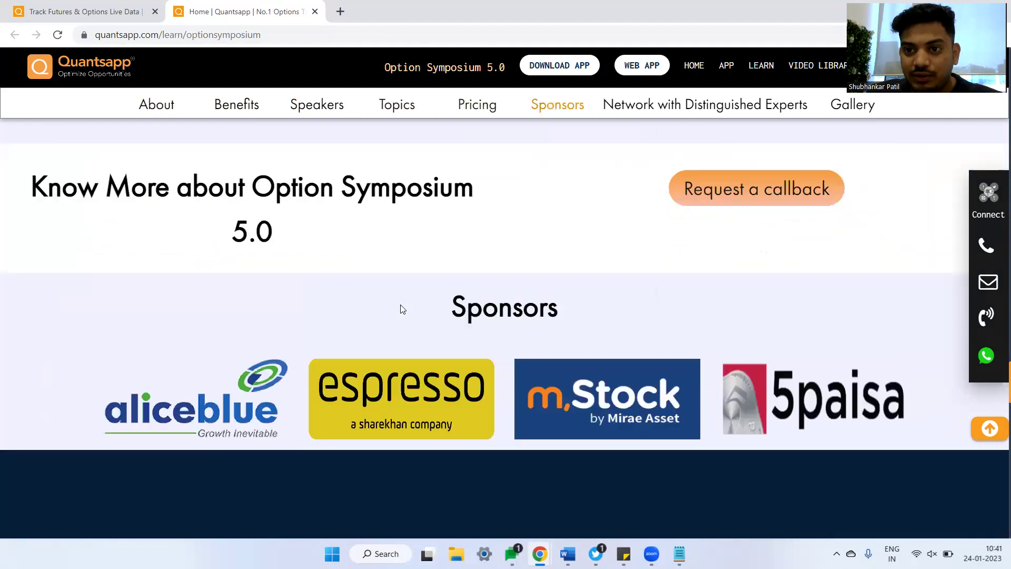
pyautogui.scroll(-7, 489, 325)
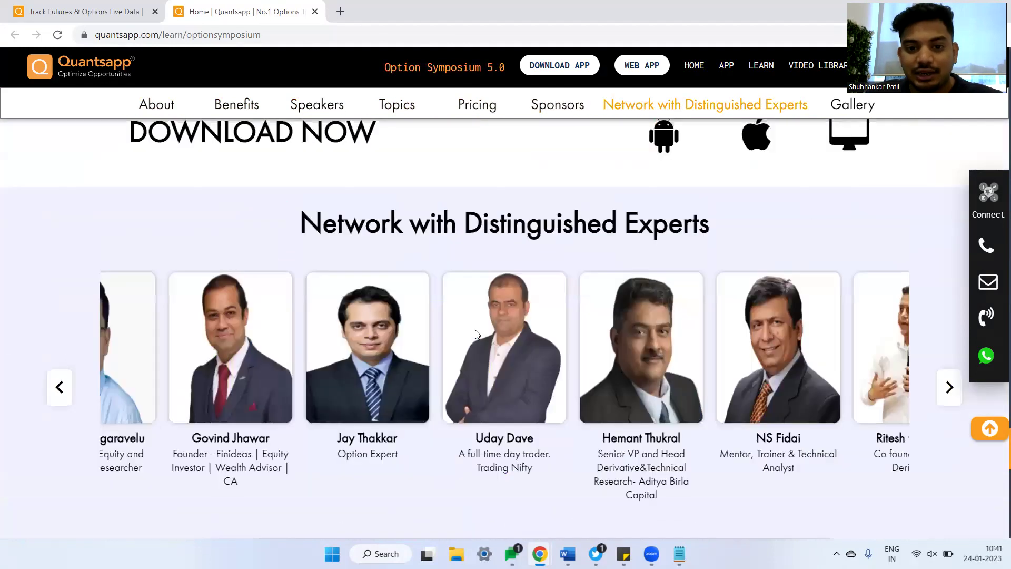
pyautogui.scroll(2, 508, 329)
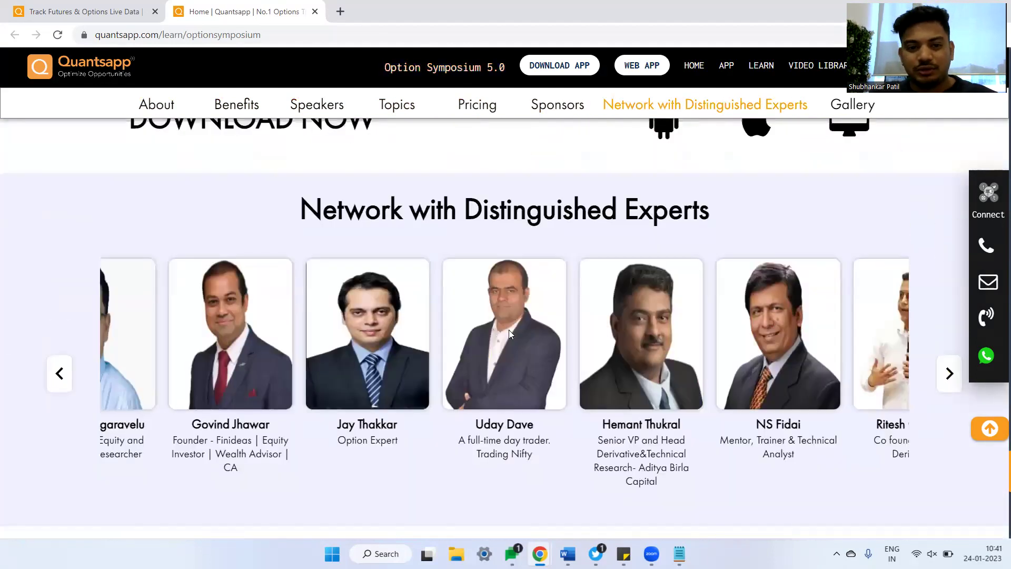
pyautogui.scroll(4, 509, 329)
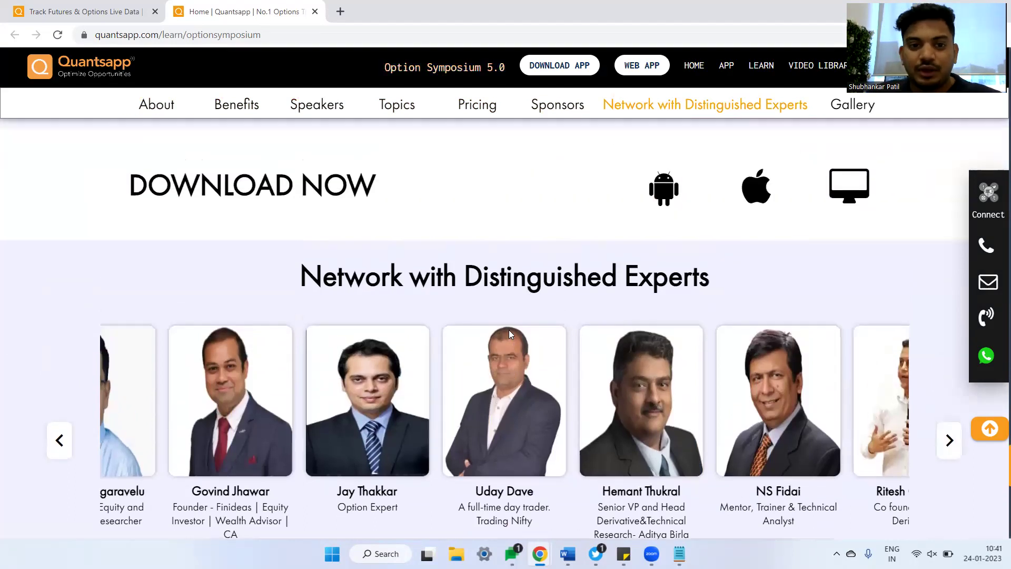
pyautogui.scroll(-3, 509, 330)
pyautogui.scroll(-4, 508, 332)
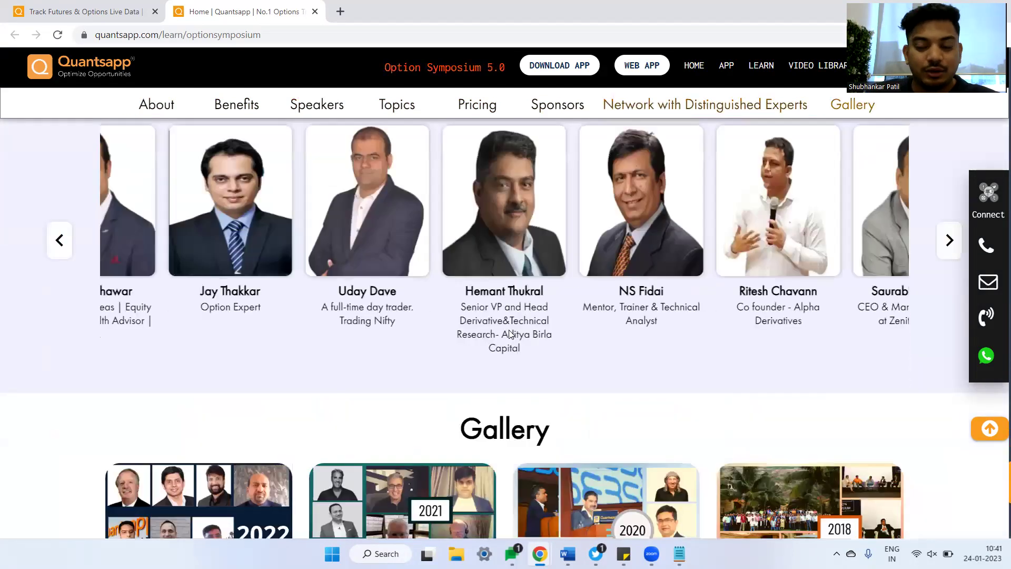
pyautogui.scroll(15, 510, 335)
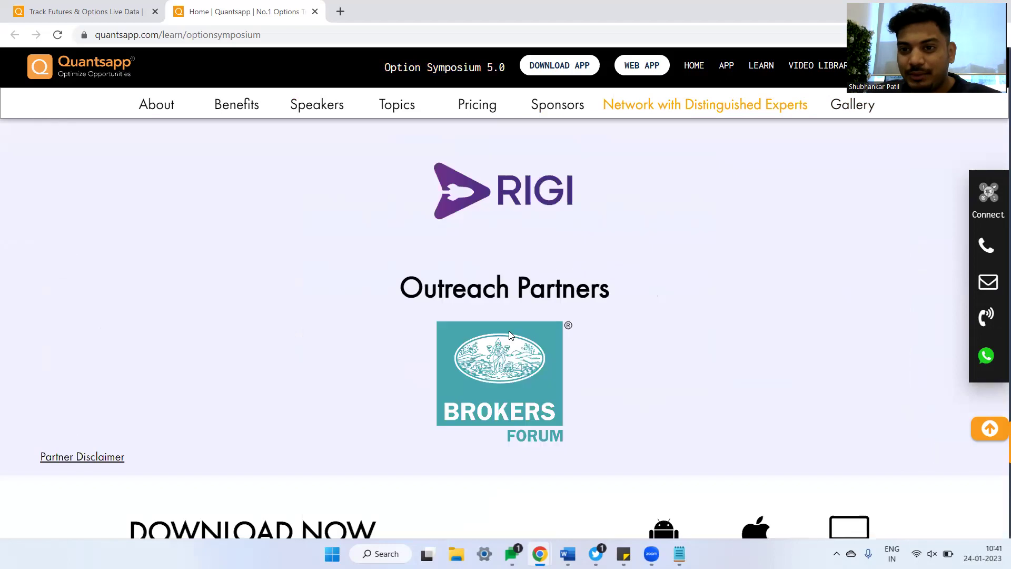
pyautogui.scroll(20, 509, 335)
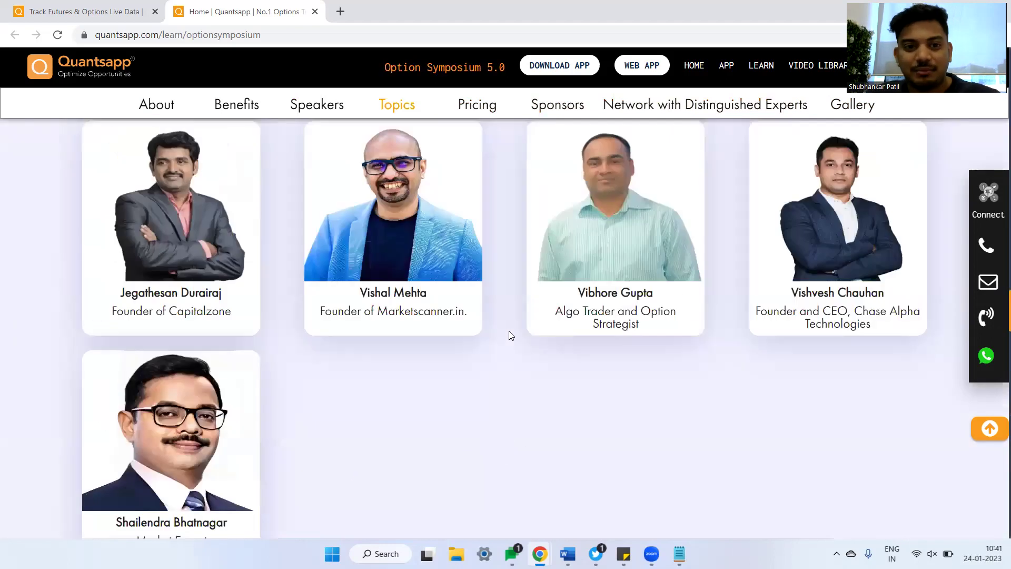
pyautogui.scroll(12, 509, 330)
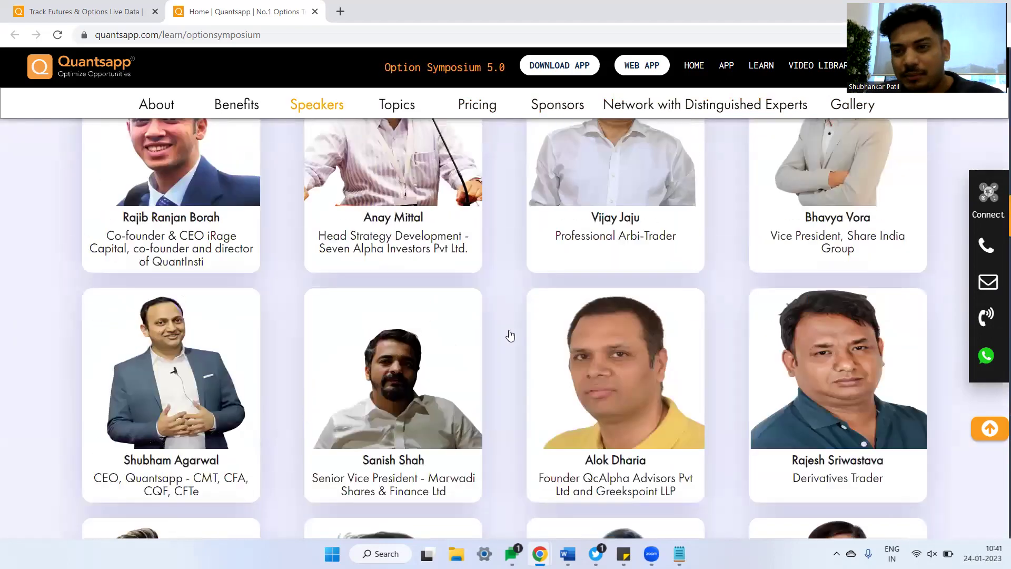
pyautogui.scroll(9, 509, 335)
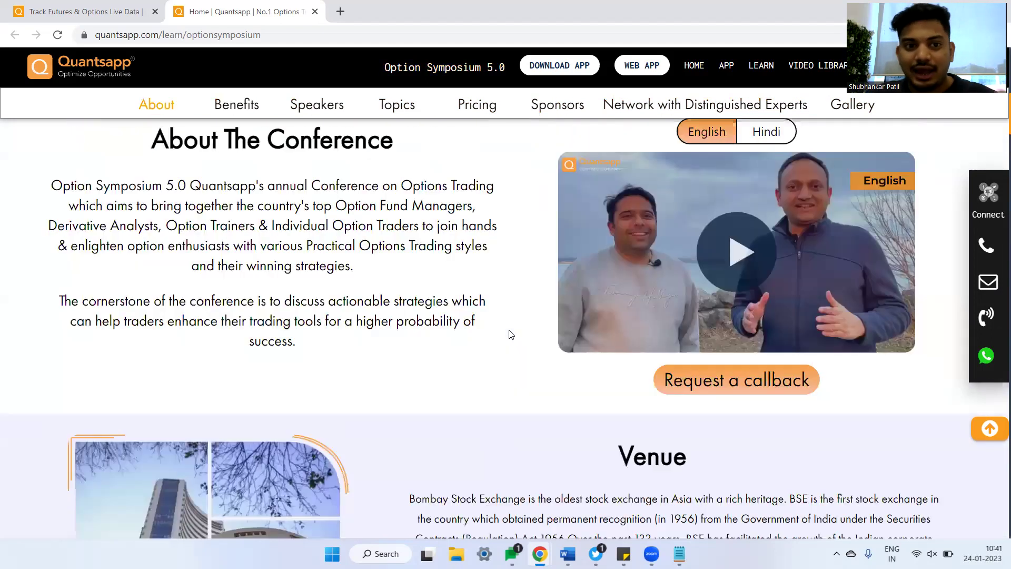
pyautogui.scroll(7, 526, 321)
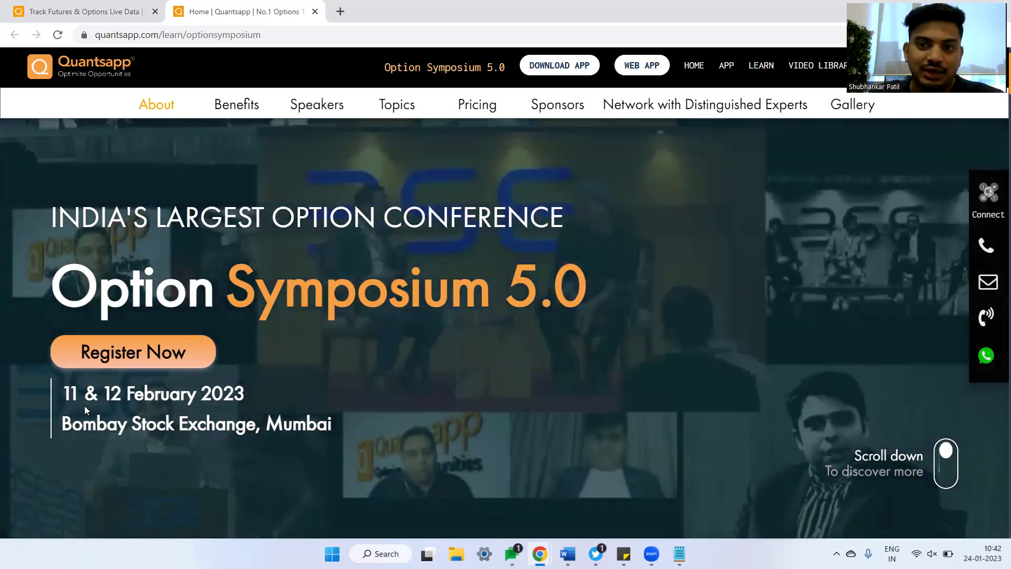
# Return to the Quantsapp home tab and show the Greeks notes, moved up into full view.
pyautogui.click(79, 11)
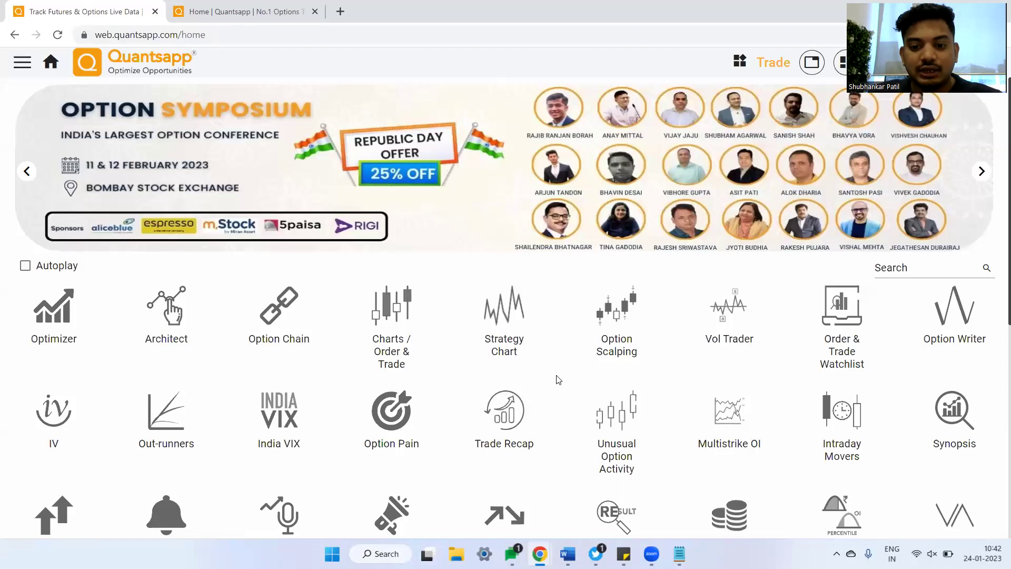
pyautogui.click(677, 553)
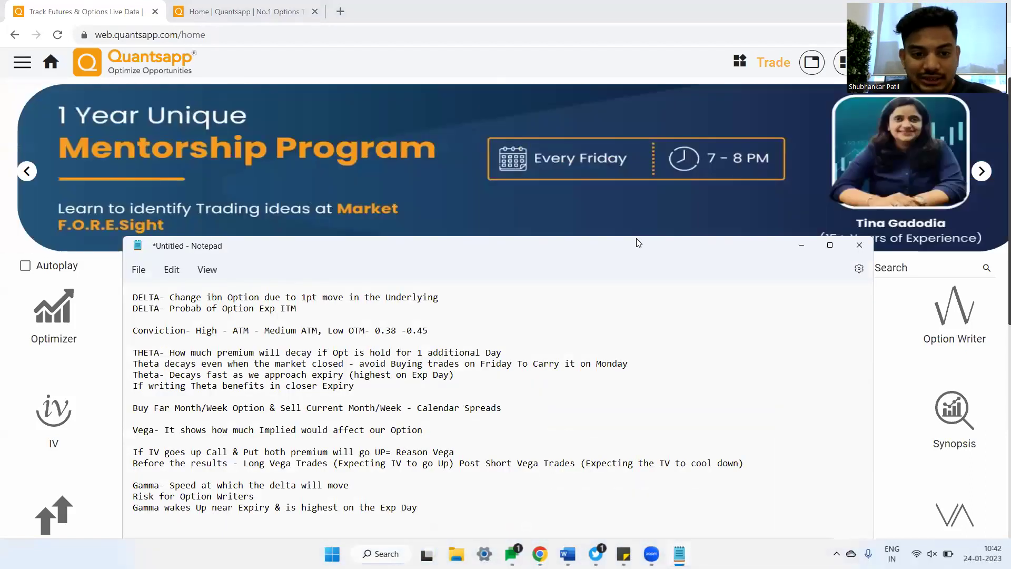
pyautogui.moveTo(636, 242); pyautogui.dragTo(661, 95)
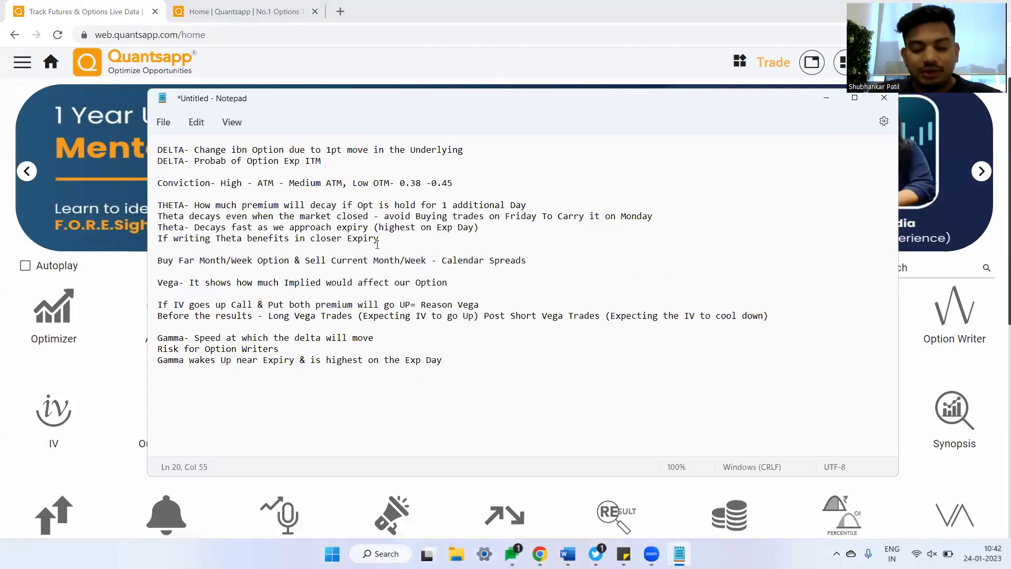